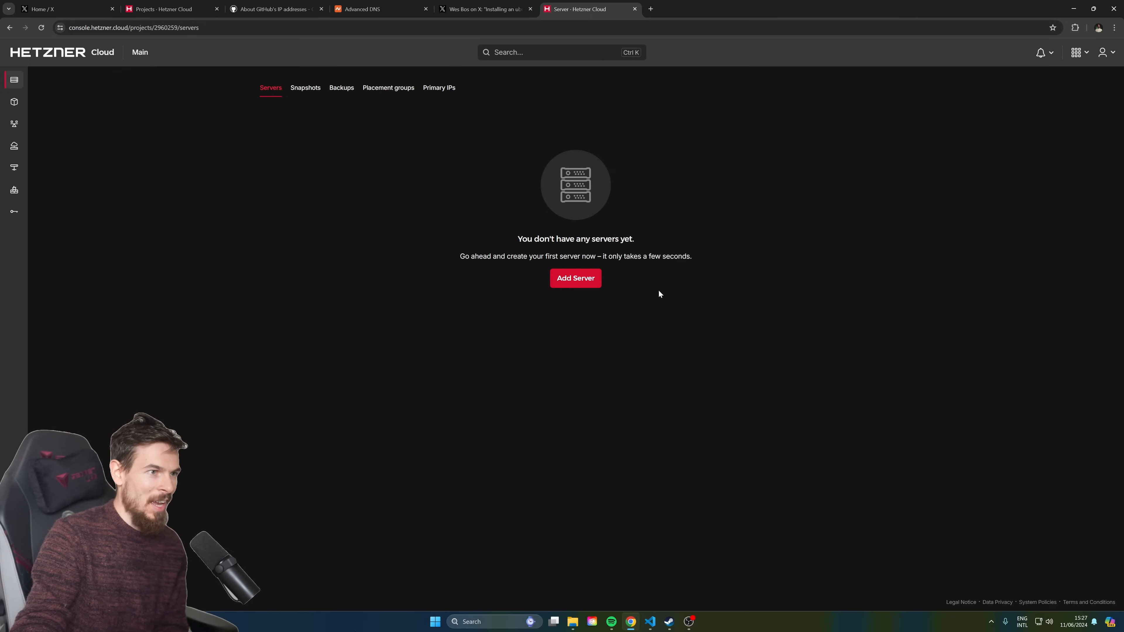
Start a new Hetzner Cloud server and choose the Ashburn, VA location
left_click(592, 279)
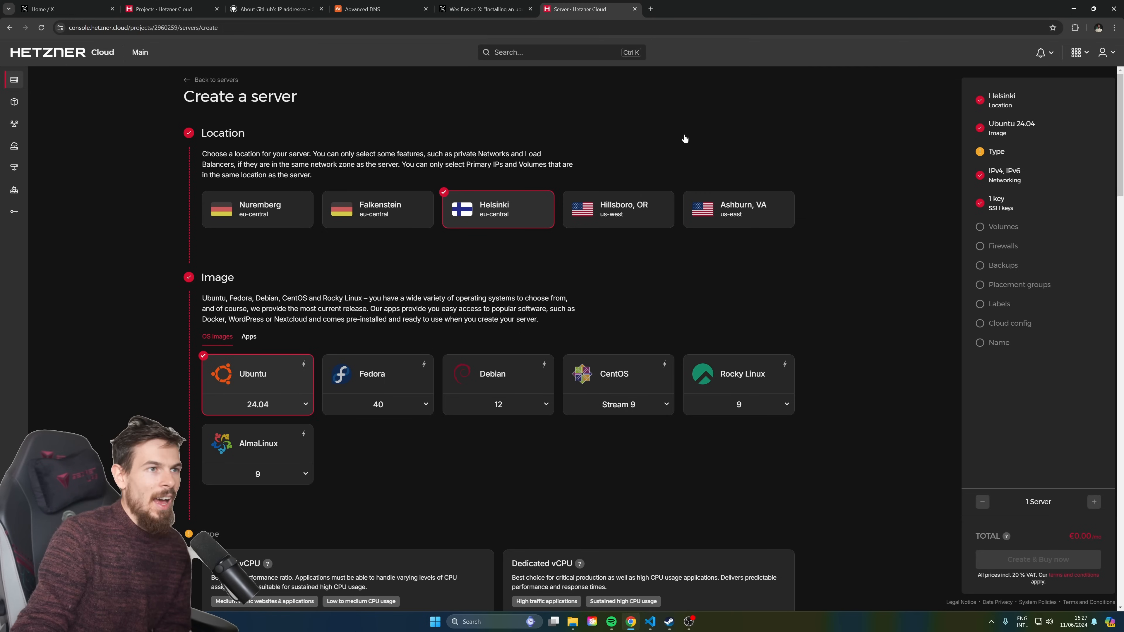
scroll(686, 132, "down", 1)
scroll(700, 128, "up", 1)
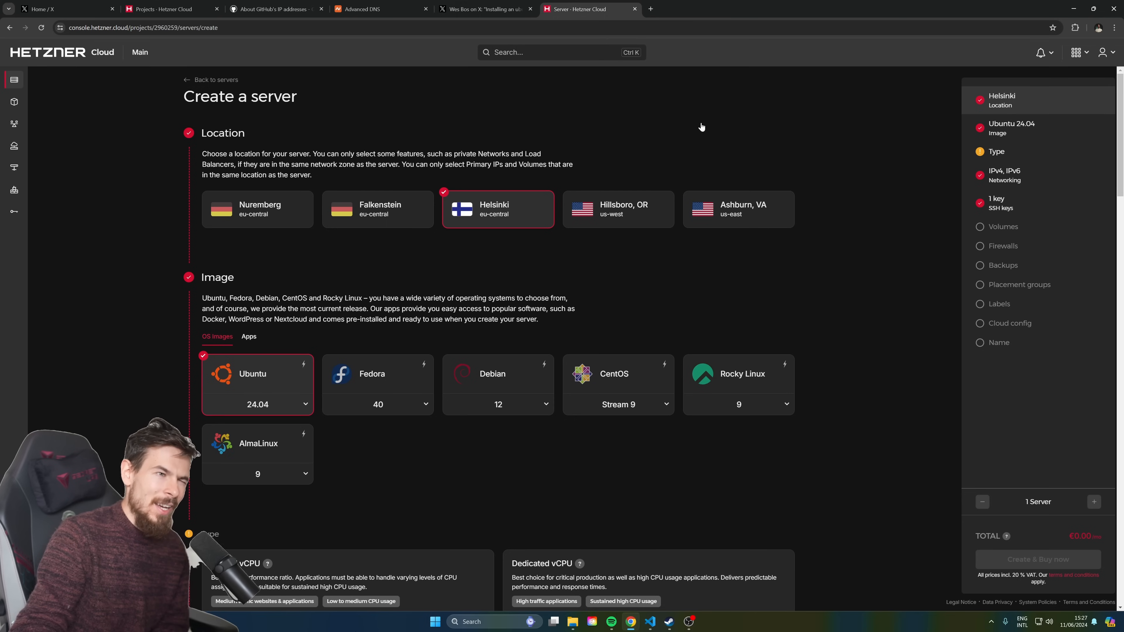
left_click(749, 208)
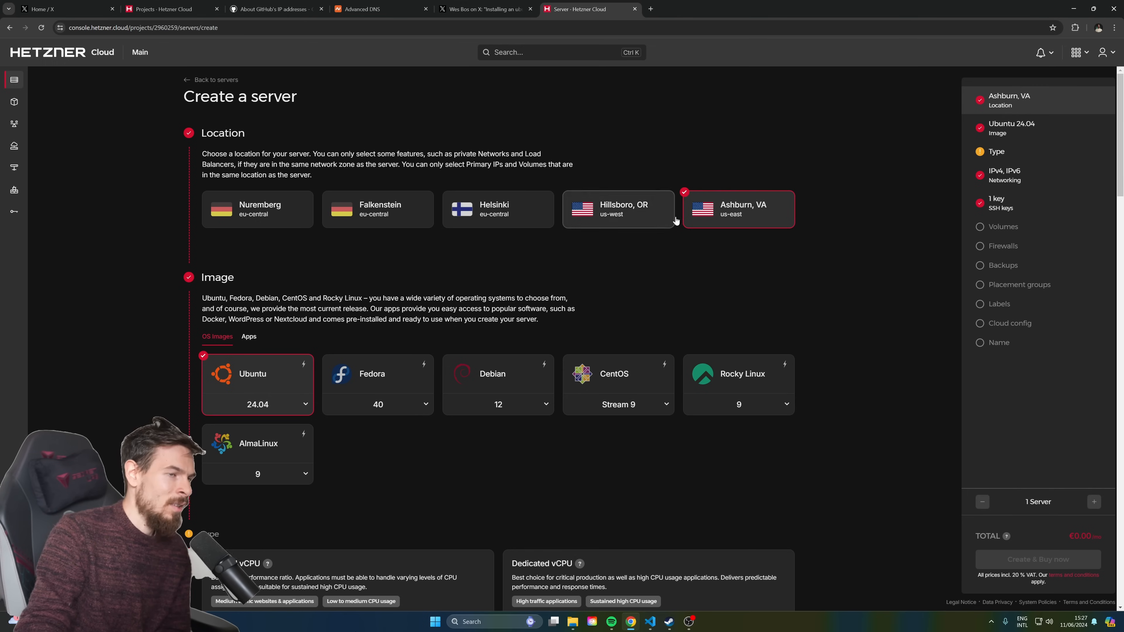
After comparing dedicated plans, pick shared vCPU CPX21 (3 vCPU, 4 GB), keeping IPv4/IPv6 and the SSH key
scroll(782, 247, "down", 3)
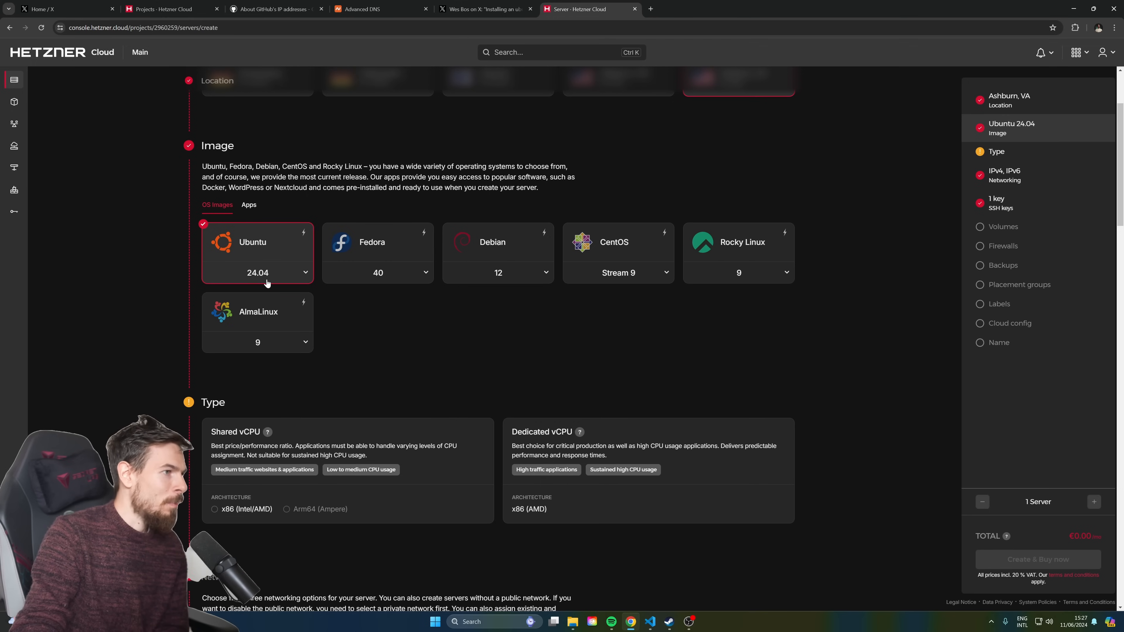
scroll(272, 279, "down", 3)
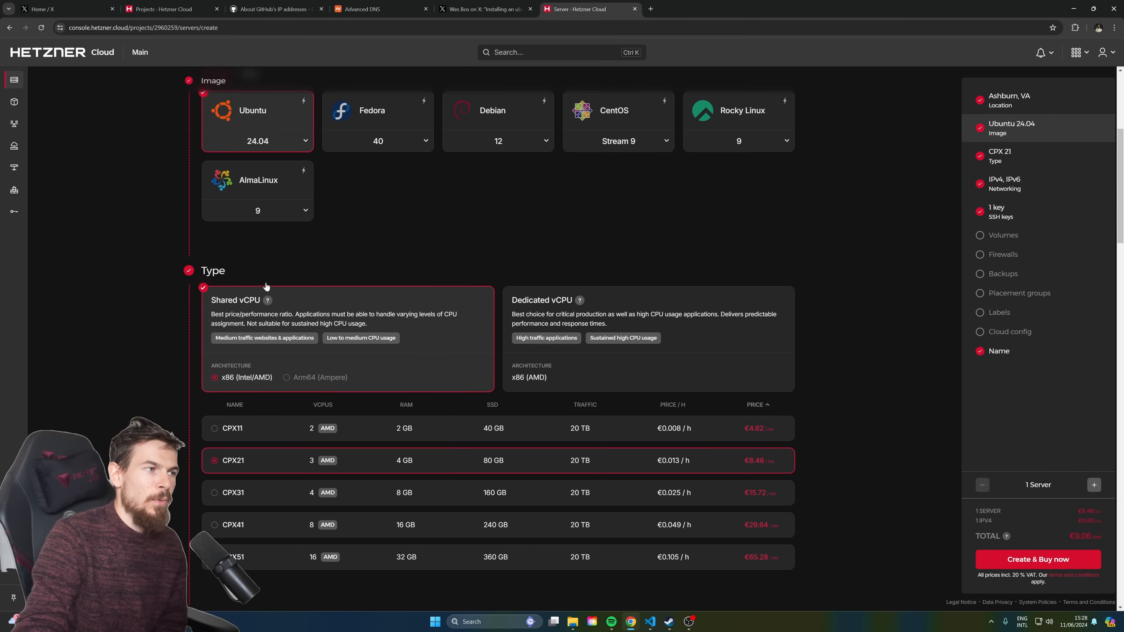
scroll(277, 225, "down", 1)
scroll(301, 231, "down", 2)
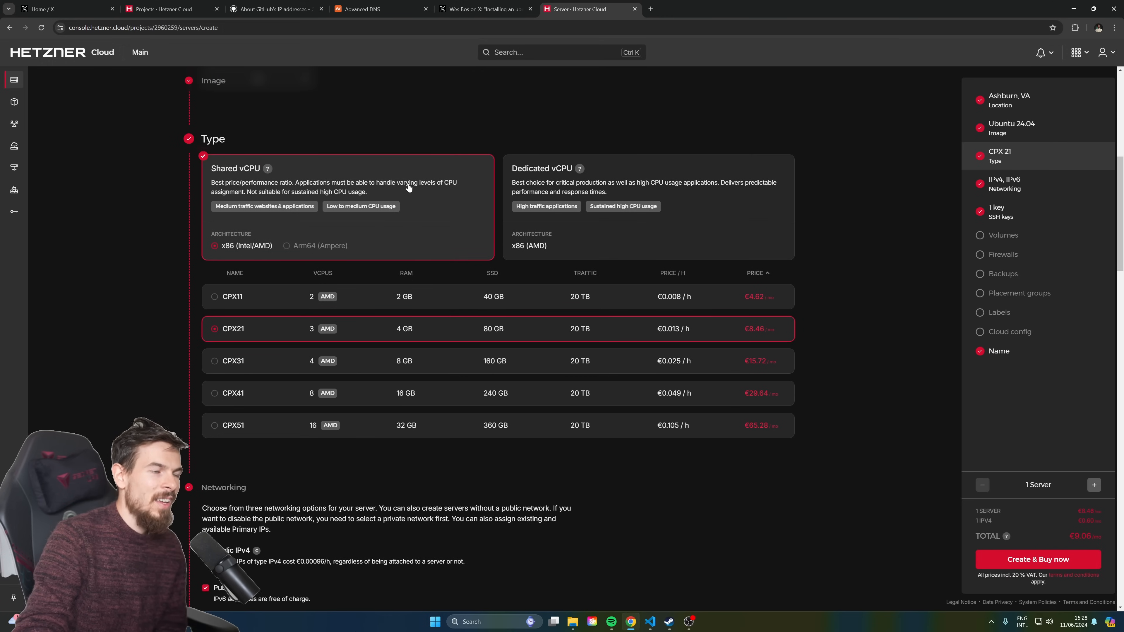
left_click(540, 174)
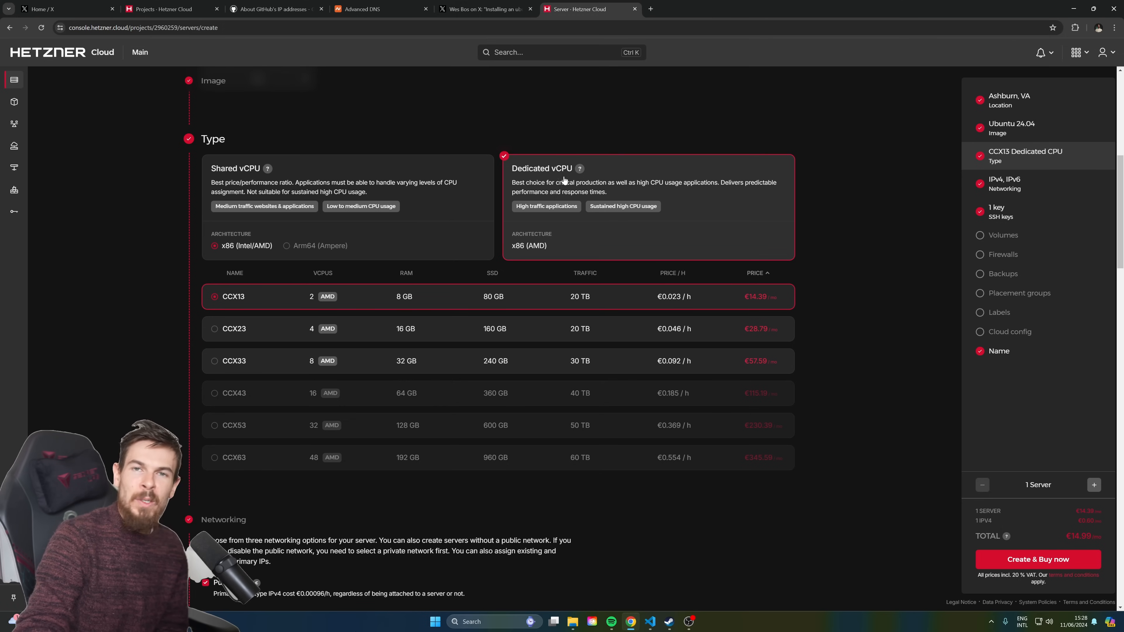
left_click(401, 172)
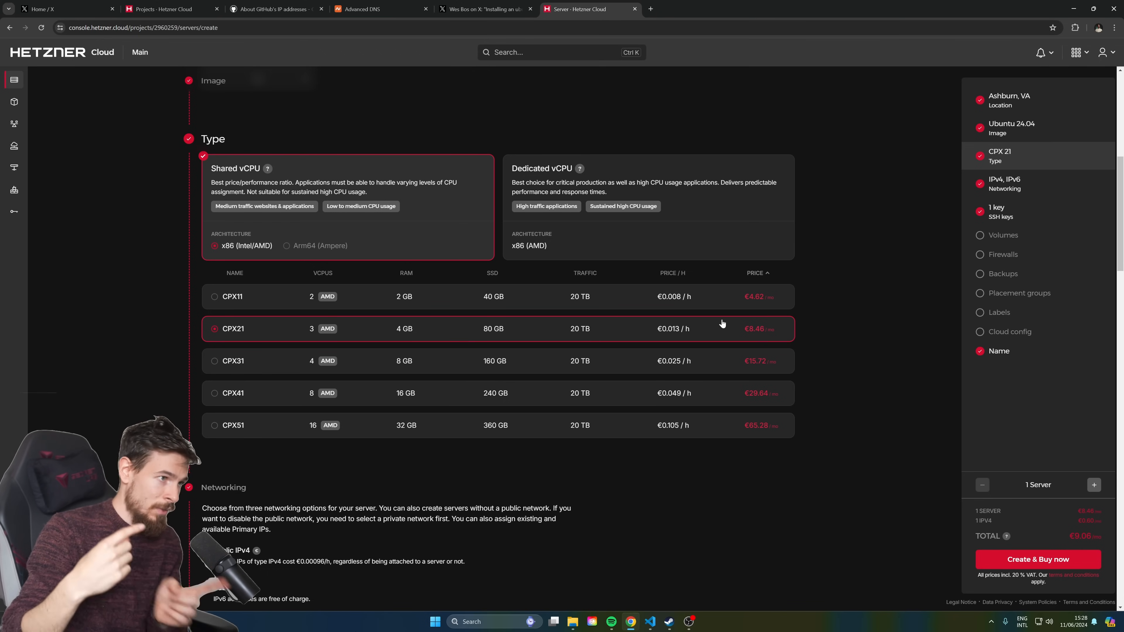
scroll(341, 206, "up", 2)
scroll(459, 283, "down", 3)
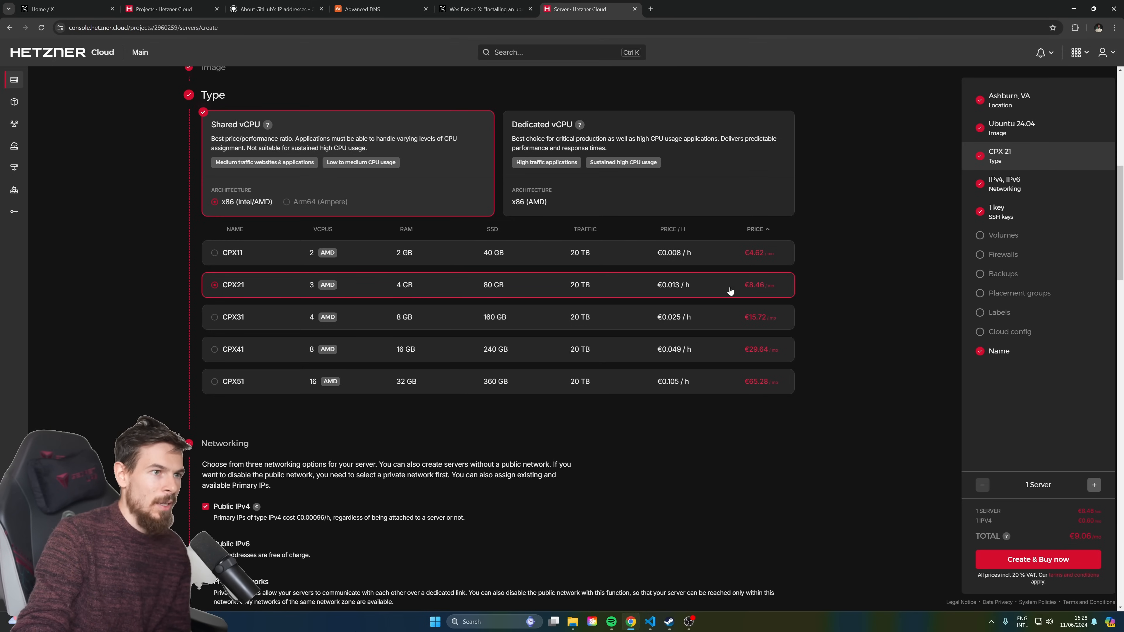
scroll(708, 310, "down", 5)
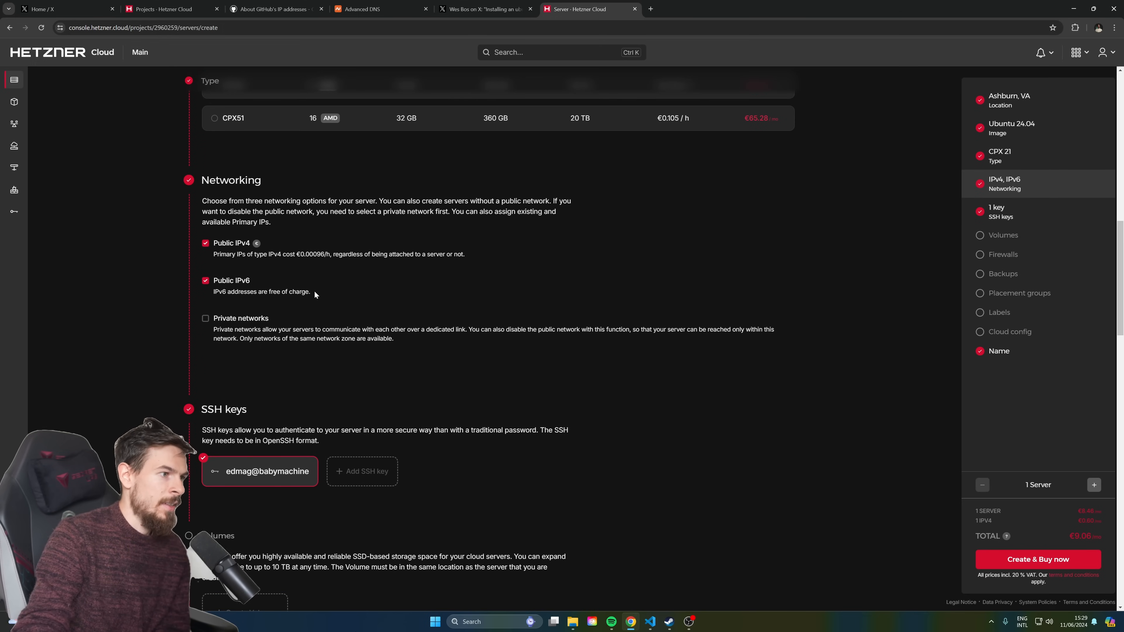
scroll(315, 295, "down", 3)
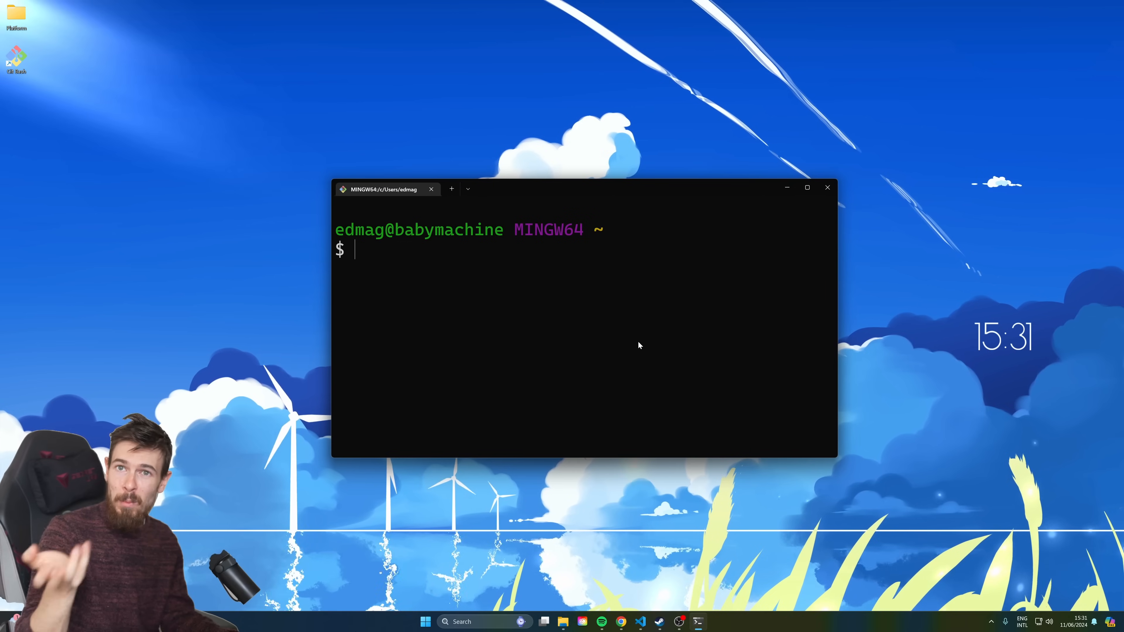
Close the old terminal and launch a fresh Terminal window centred on screen
left_click(828, 187)
left_click(472, 617)
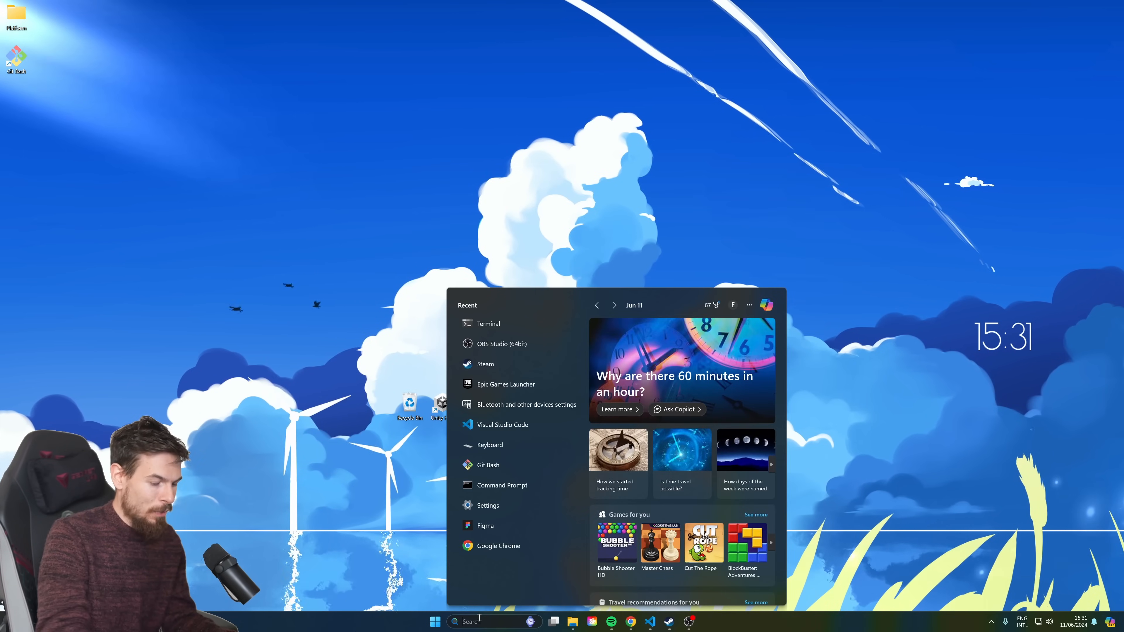
type("terminal")
key("Return")
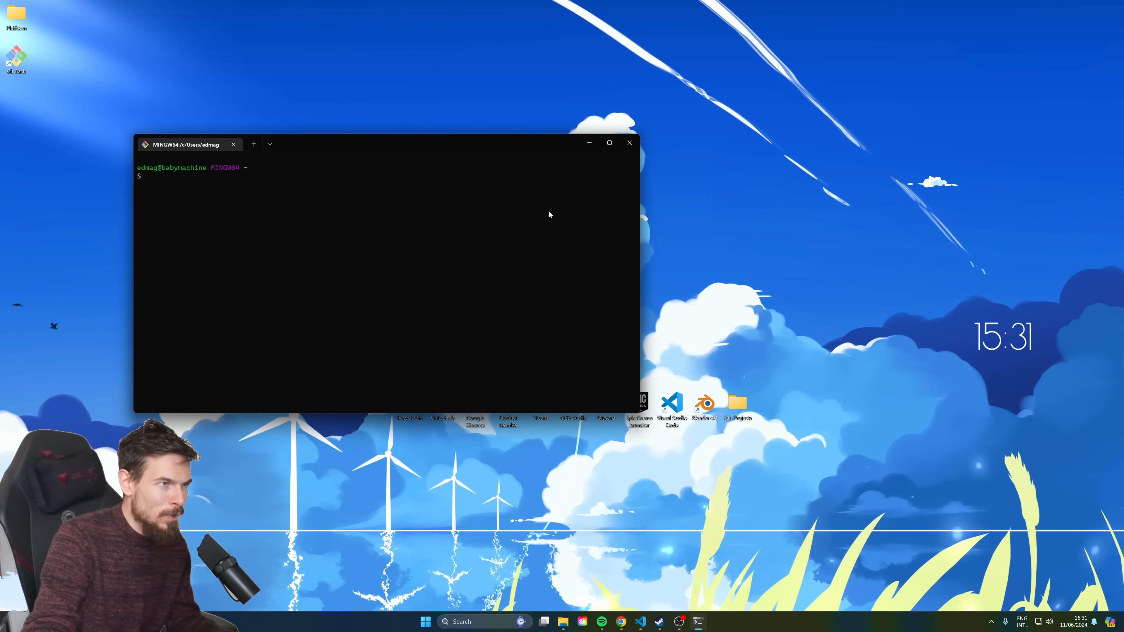
left_click_drag(360, 143, 581, 181)
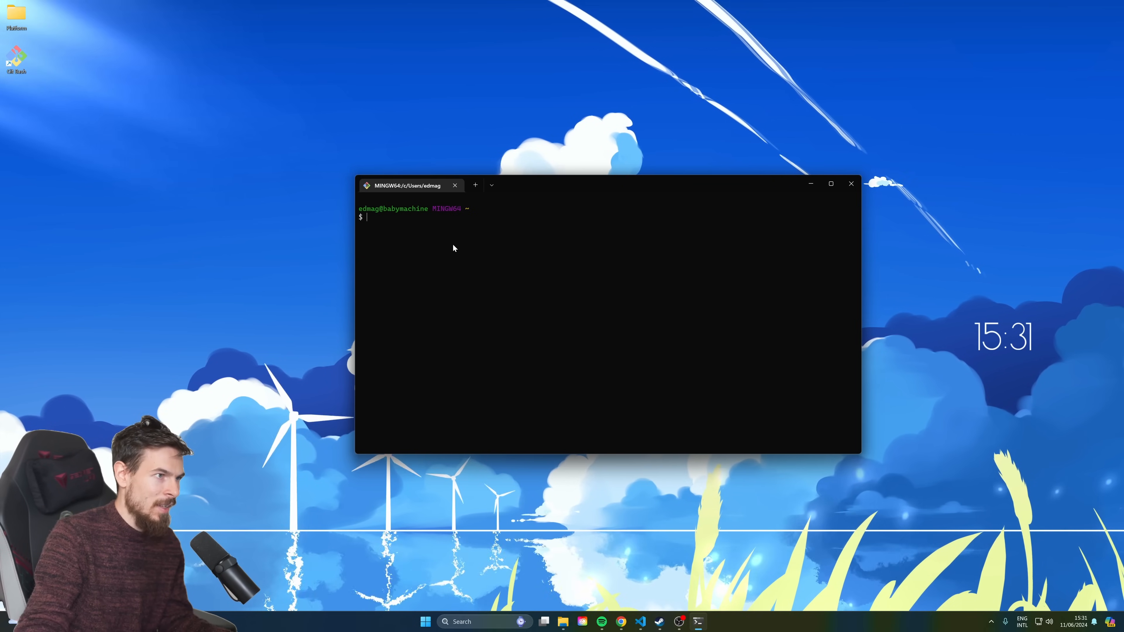
Run git and git update, confirming Git for Windows 2.45.2 is up to date
type("git")
key("Return")
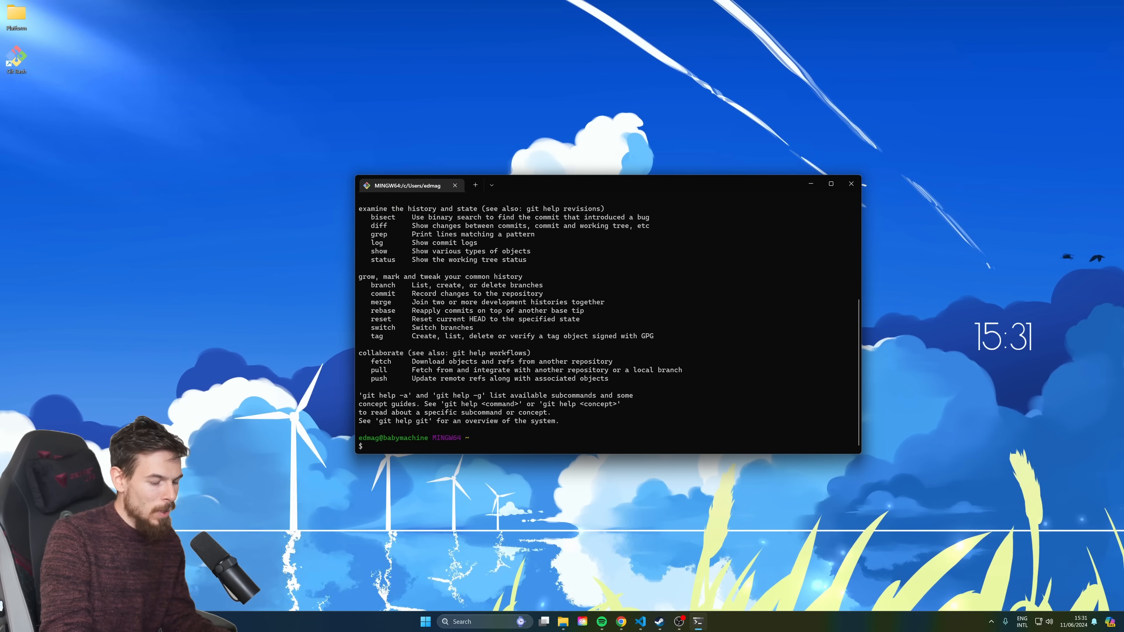
type("ssh-ke")
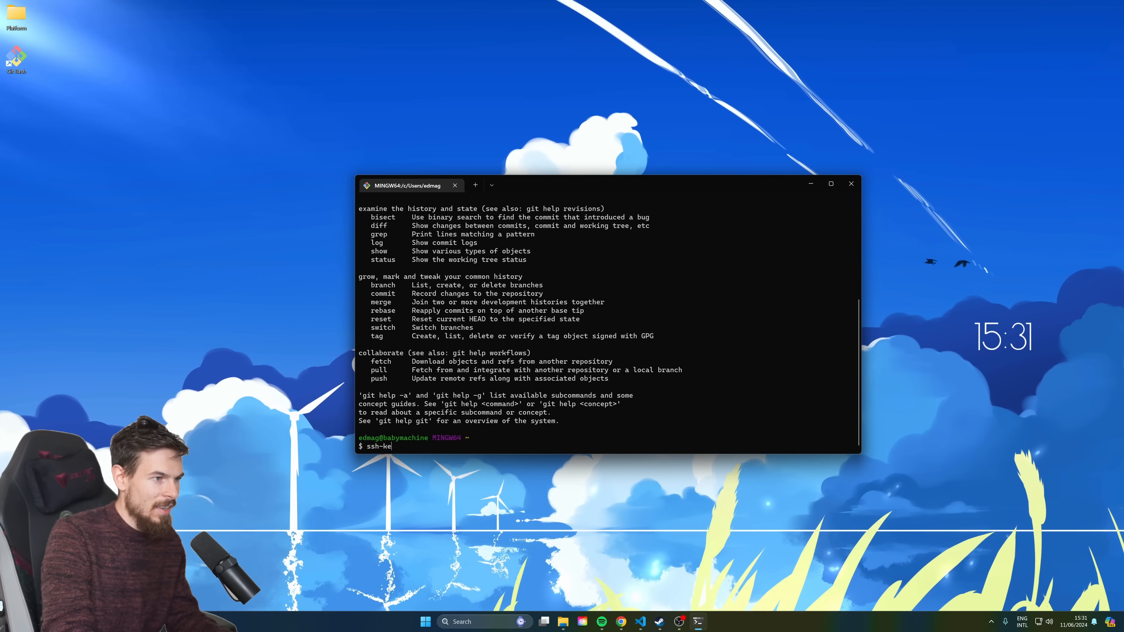
type("ygen")
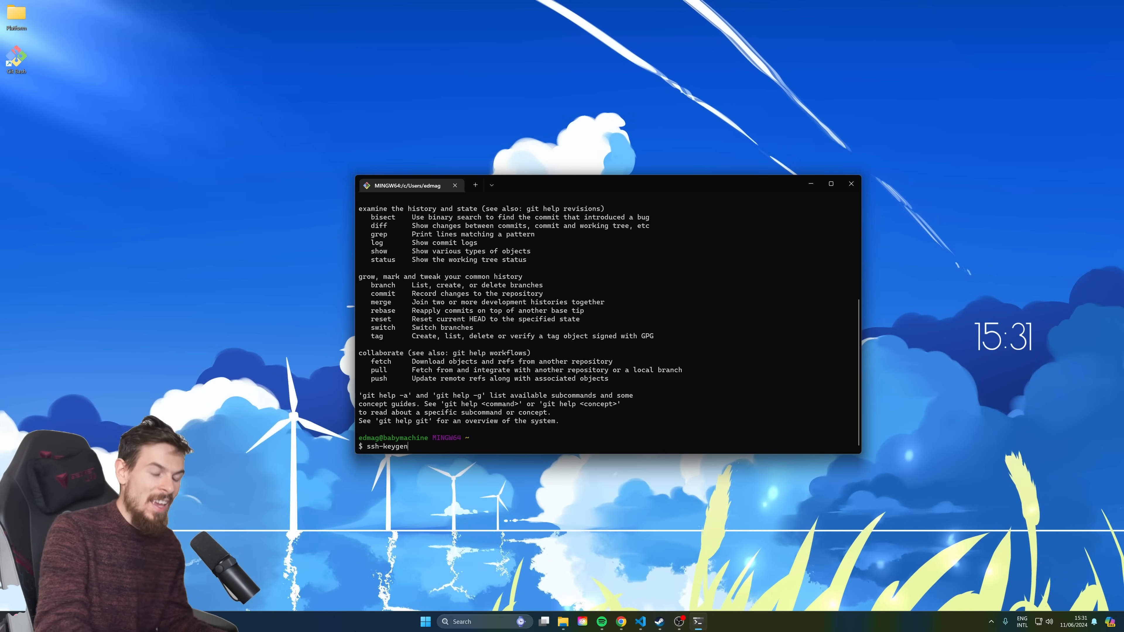
key("BackSpace")
key("BackSpace")
key("BackSpace")
key("BackSpace")
key("BackSpace")
key("BackSpace")
key("BackSpace")
key("BackSpace")
key("BackSpace")
key("BackSpace")
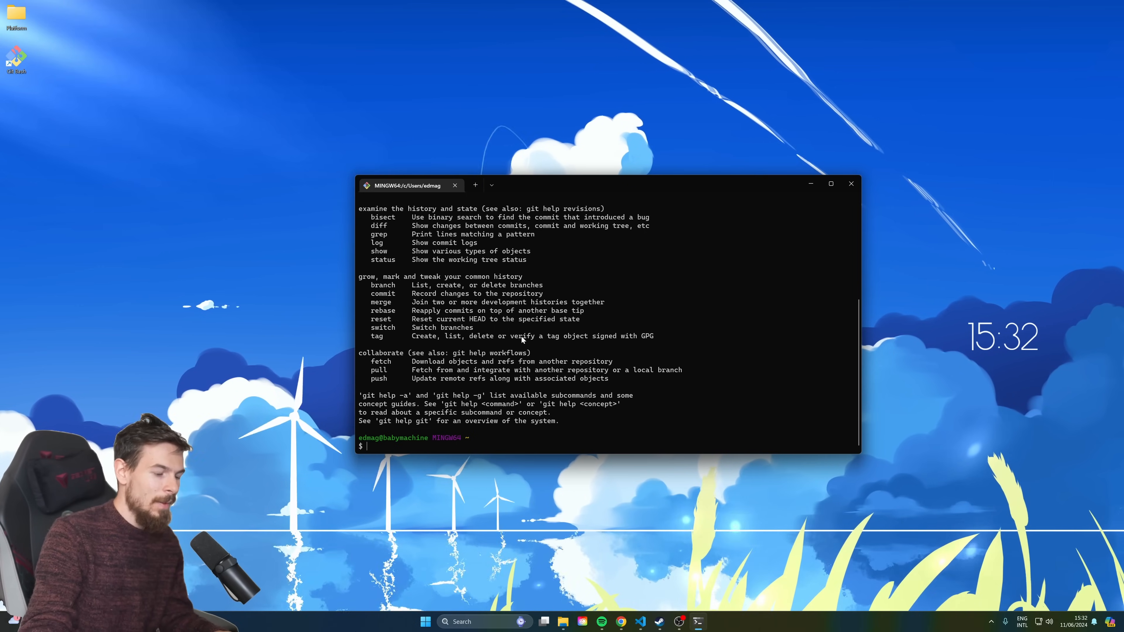
type("git update")
key("Return")
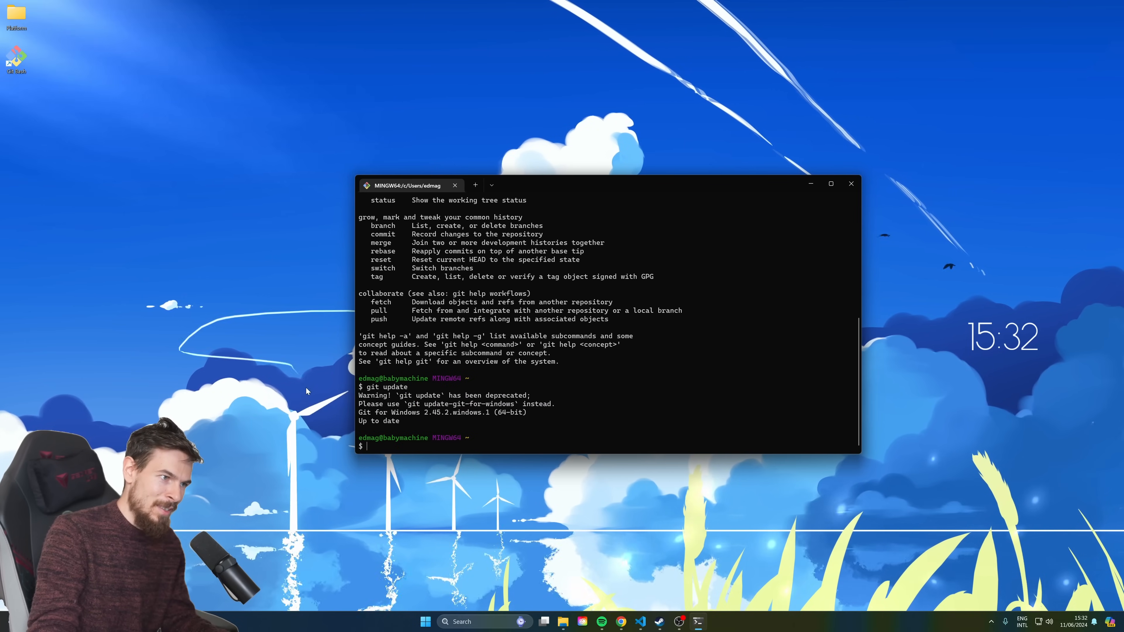
key("Up")
key("Up")
key("Up")
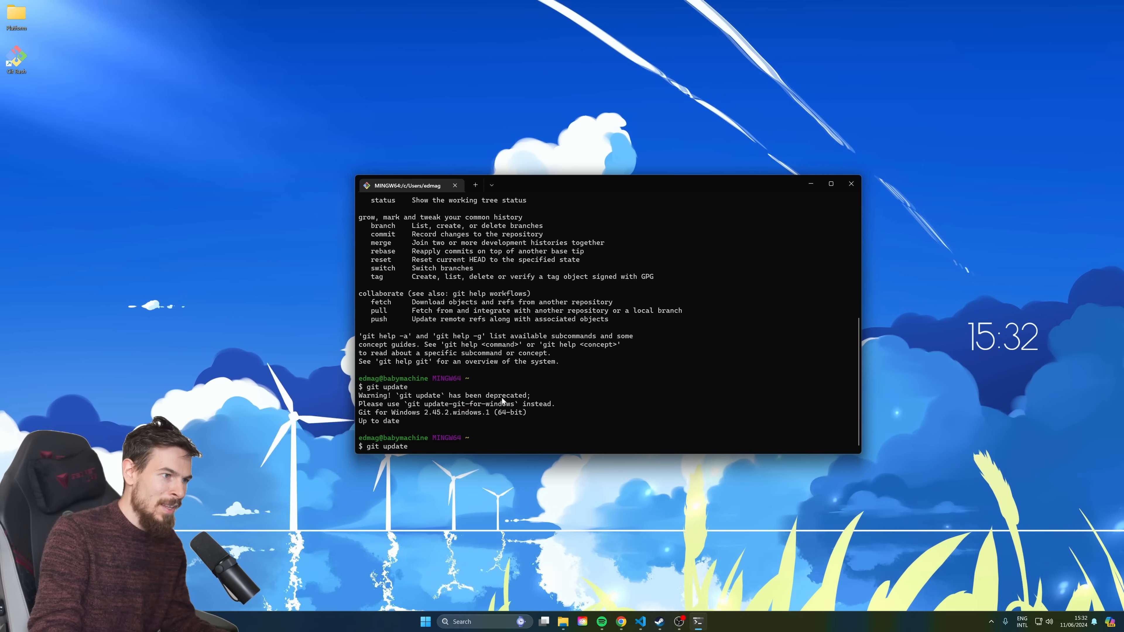
key("Down")
key("Down")
key("Down")
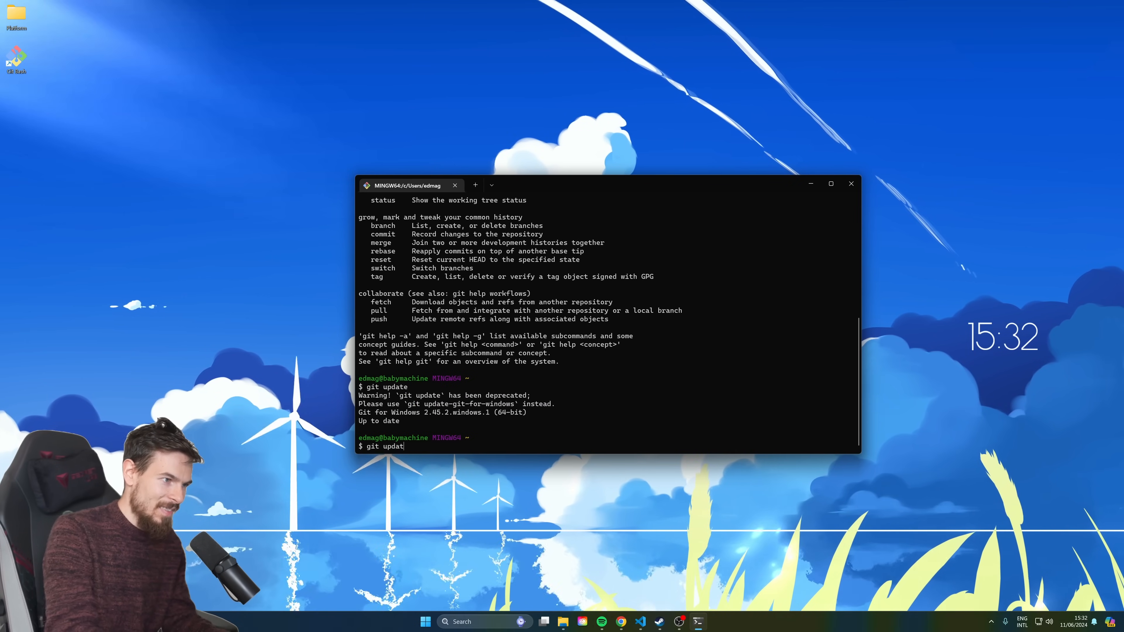
type("ssh-keygen")
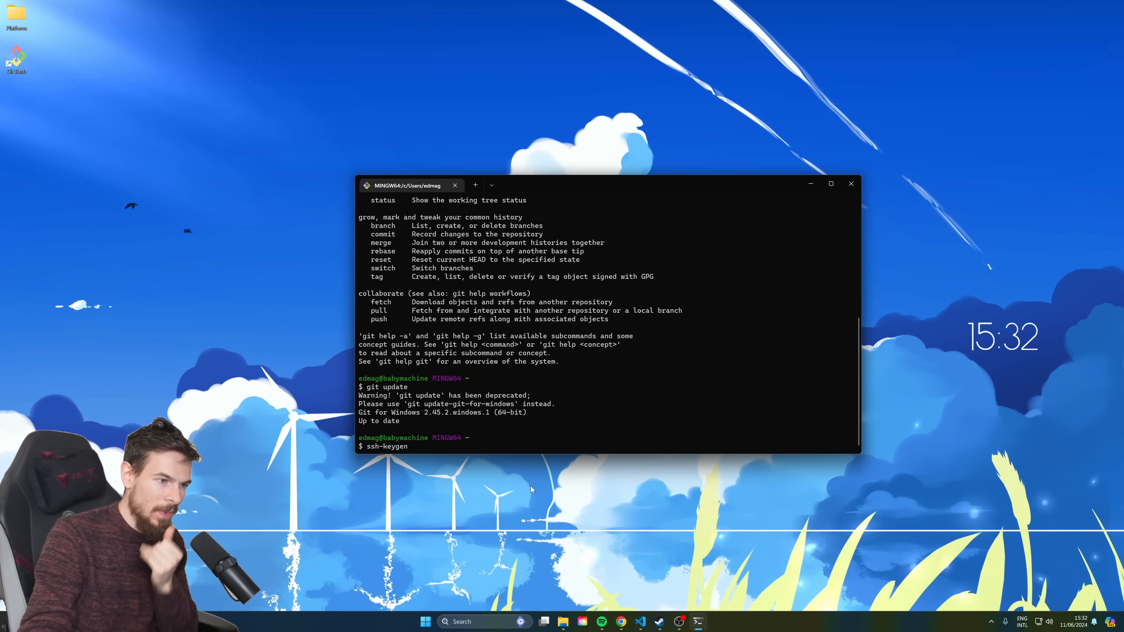
Open the user's home folder under Users in File Explorer
left_click(563, 622)
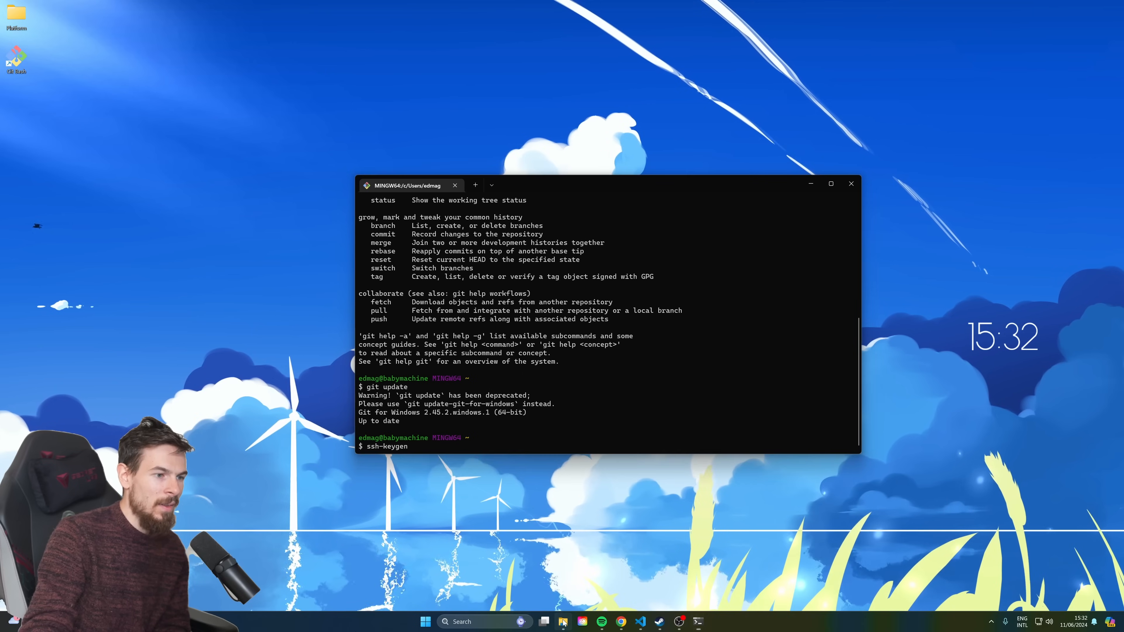
left_click(498, 180)
left_click(371, 252)
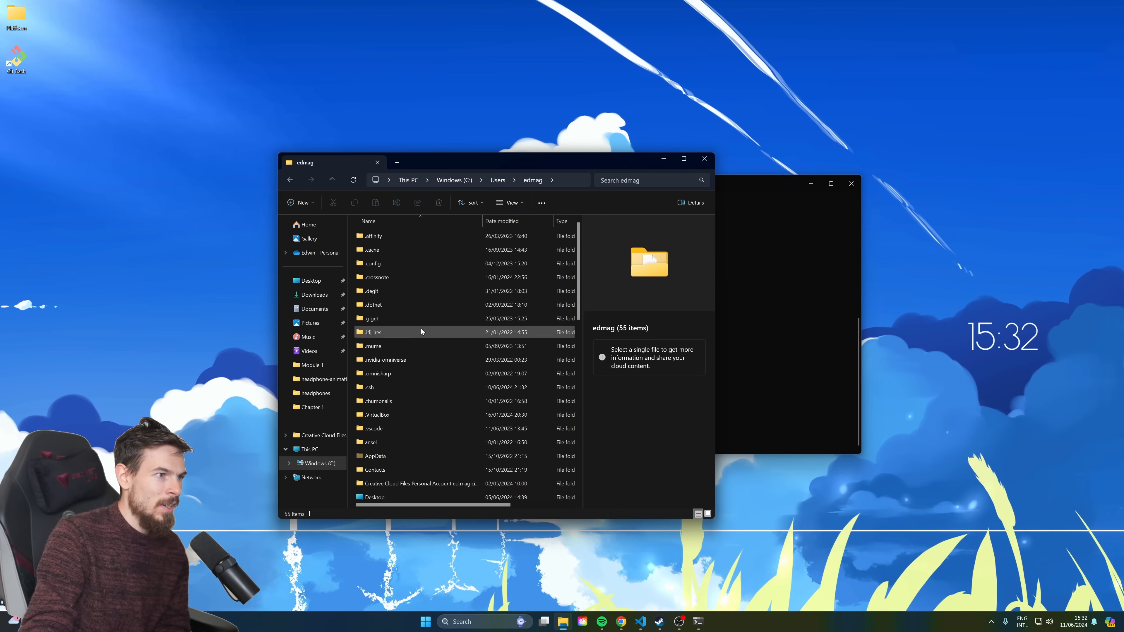
Open the .ssh folder in File Explorer and begin a cat ~/.ssh command in Git Bash
left_click(369, 389)
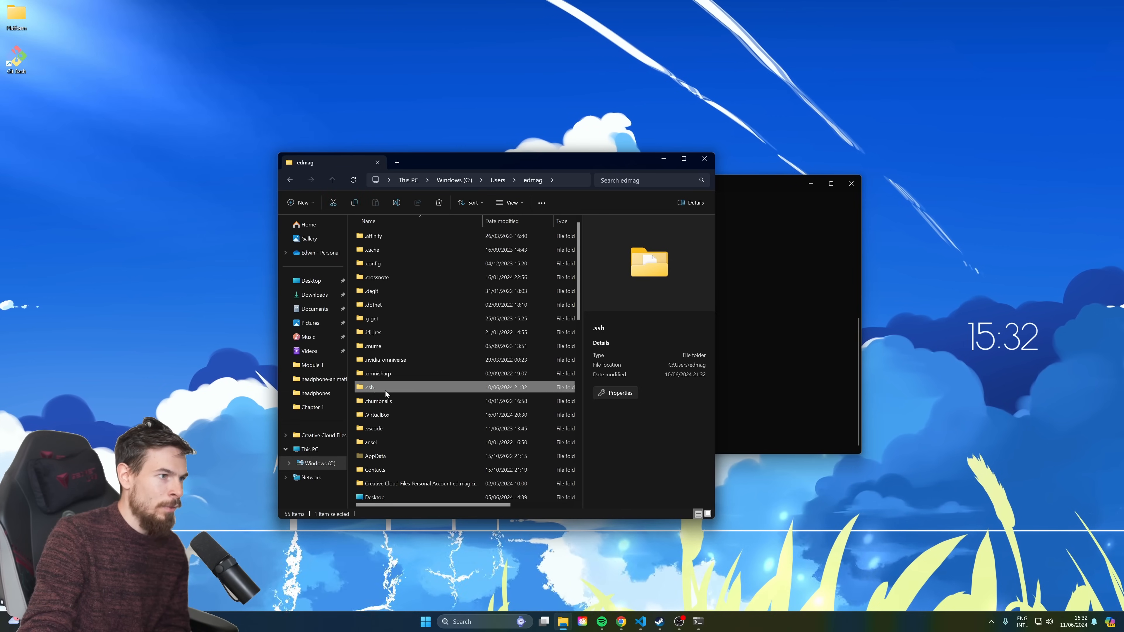
double_click(376, 389)
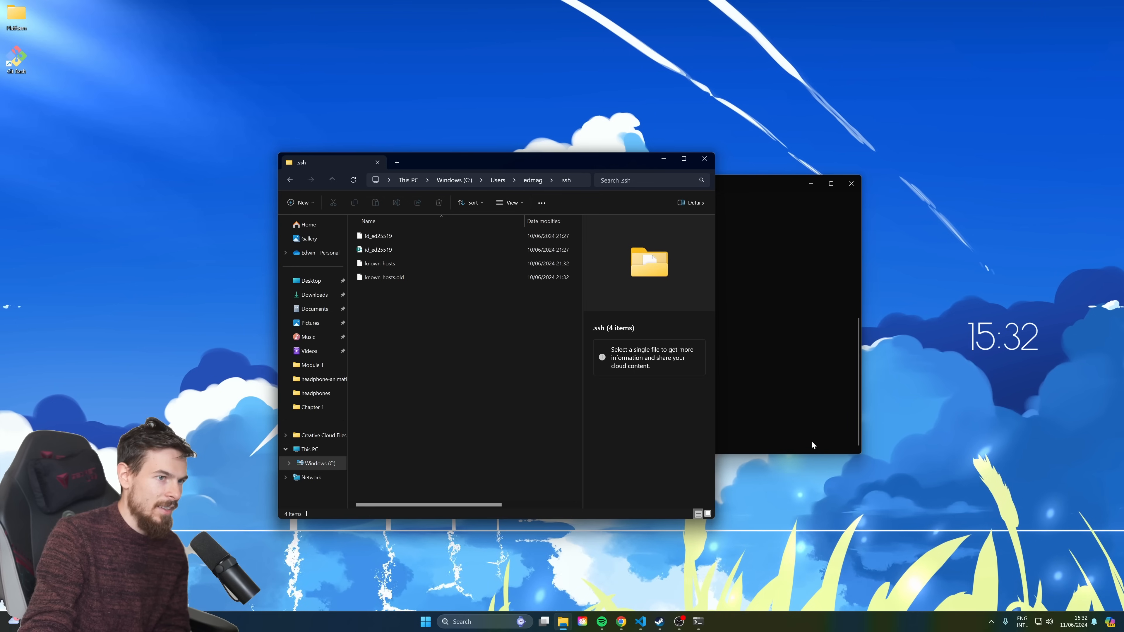
left_click(823, 447)
key("BackSpace")
key("BackSpace")
key("BackSpace")
key("BackSpace")
key("BackSpace")
key("BackSpace")
key("BackSpace")
key("BackSpace")
key("BackSpace")
key("BackSpace")
type("cat ")
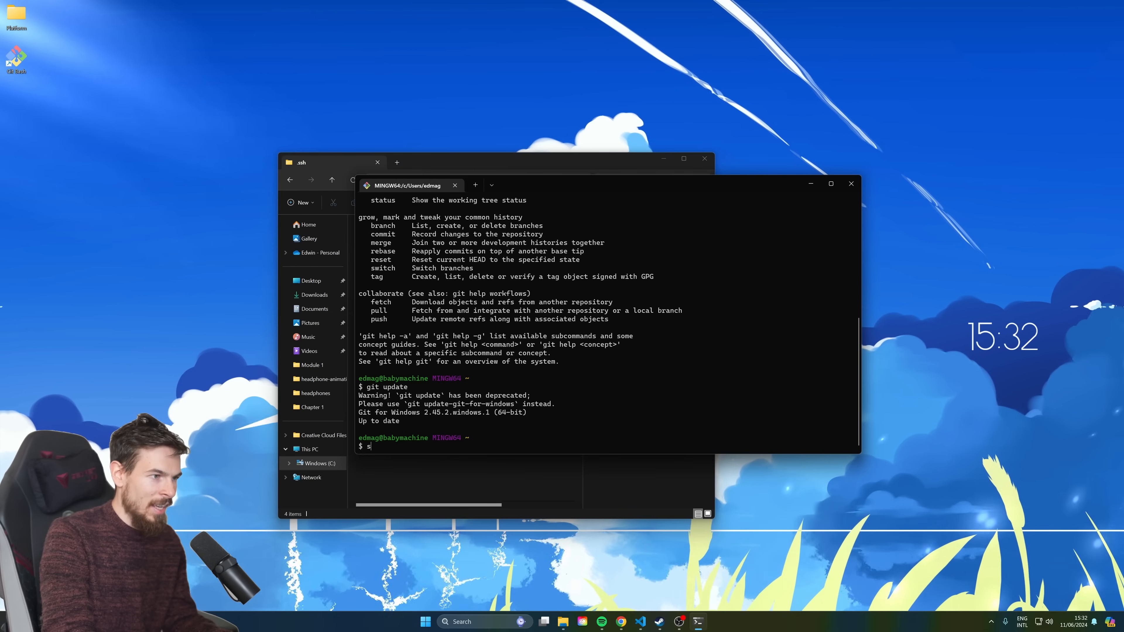
type("/.ssh")
Copy the id_ed25519 file name so the command reads cat ~/.ssh/id_ed25519.pub instead of id_rsa.pub
key("alt+Tab")
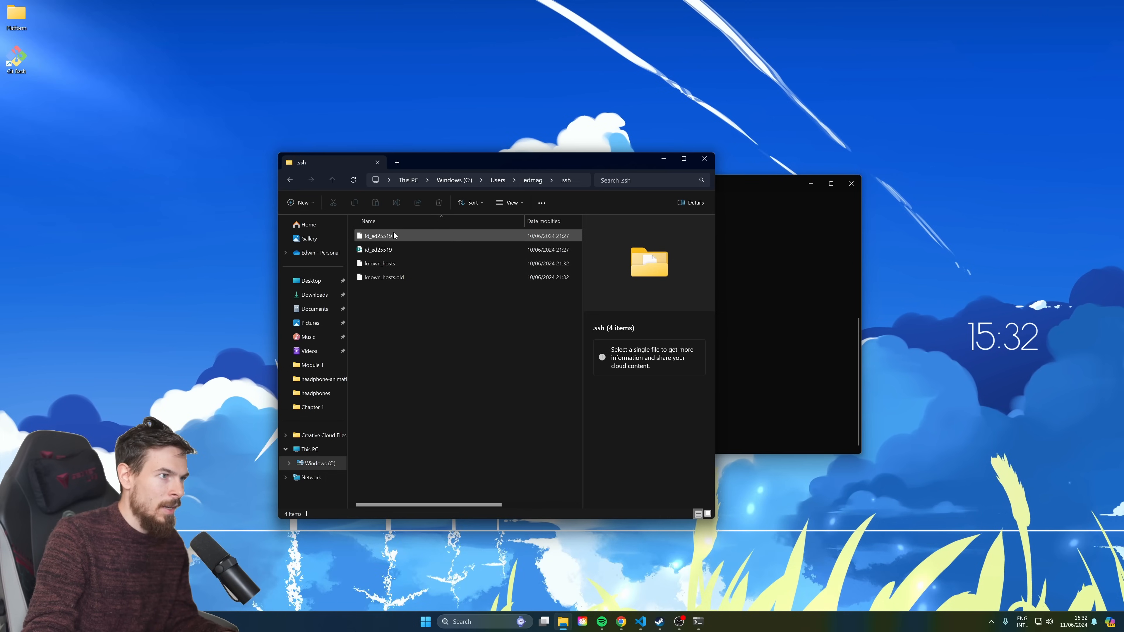
left_click(383, 236)
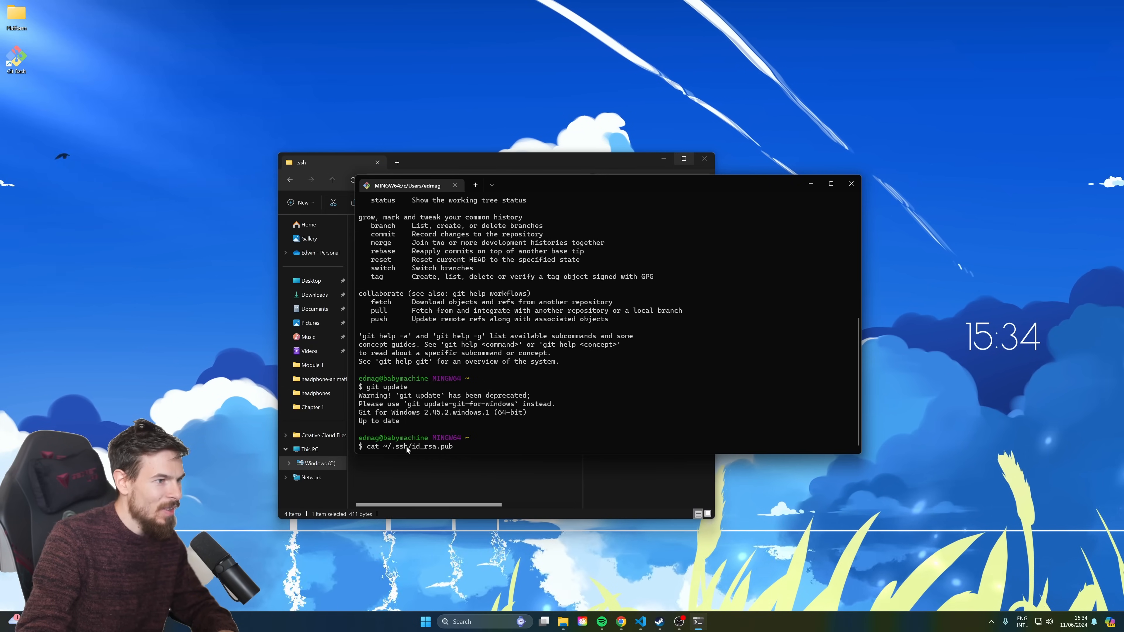
left_click(496, 164)
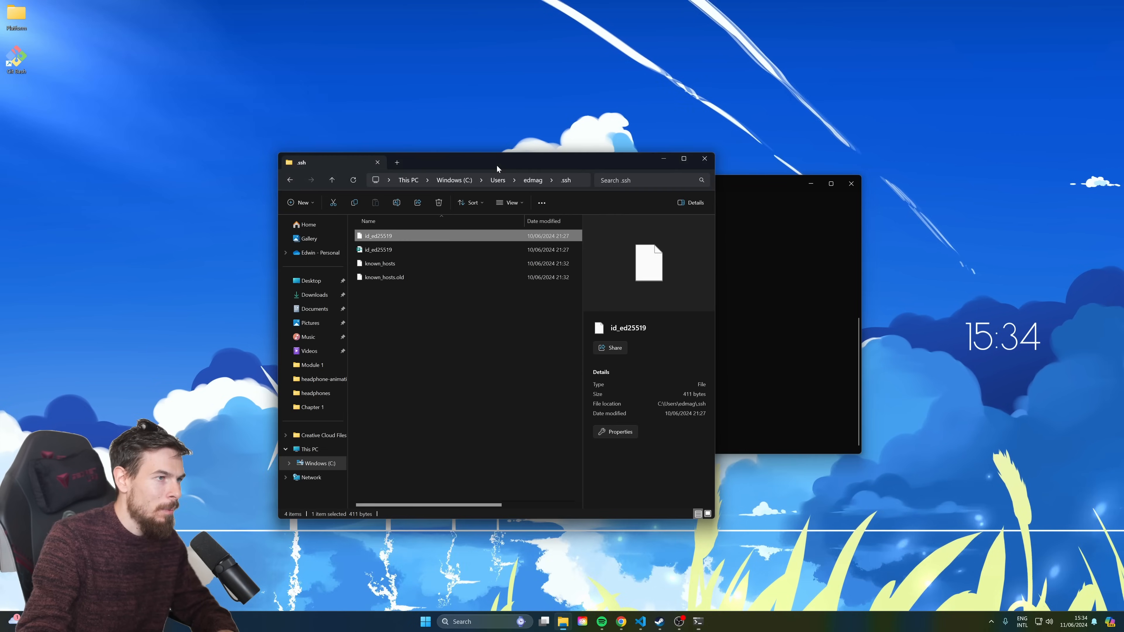
left_click(382, 237)
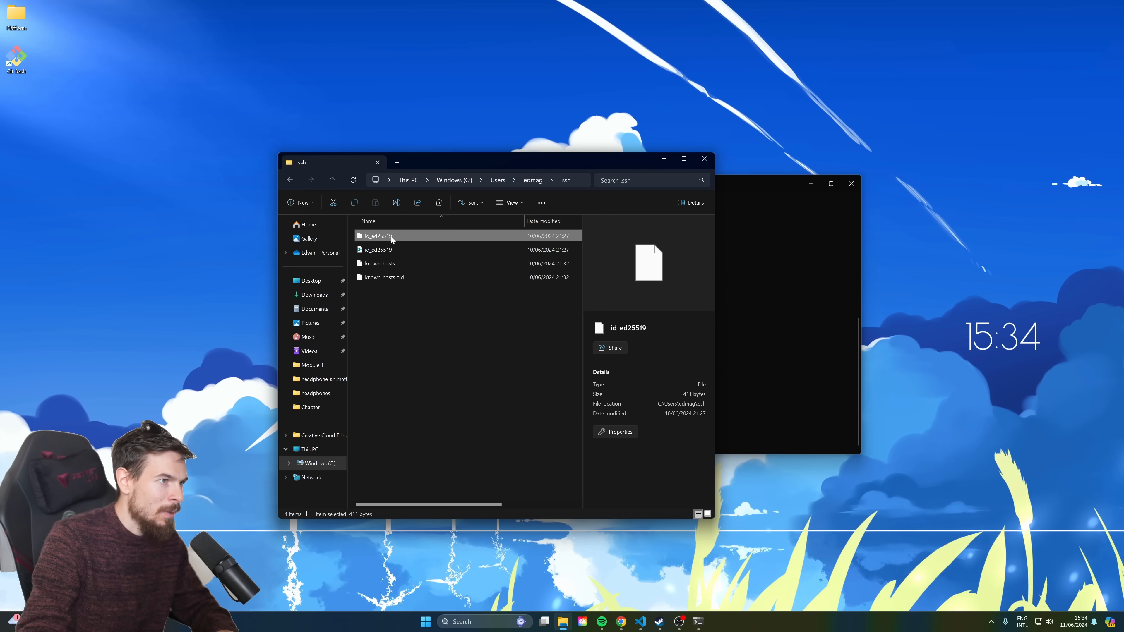
left_click(418, 325)
key("ctrl+c")
left_click(778, 419)
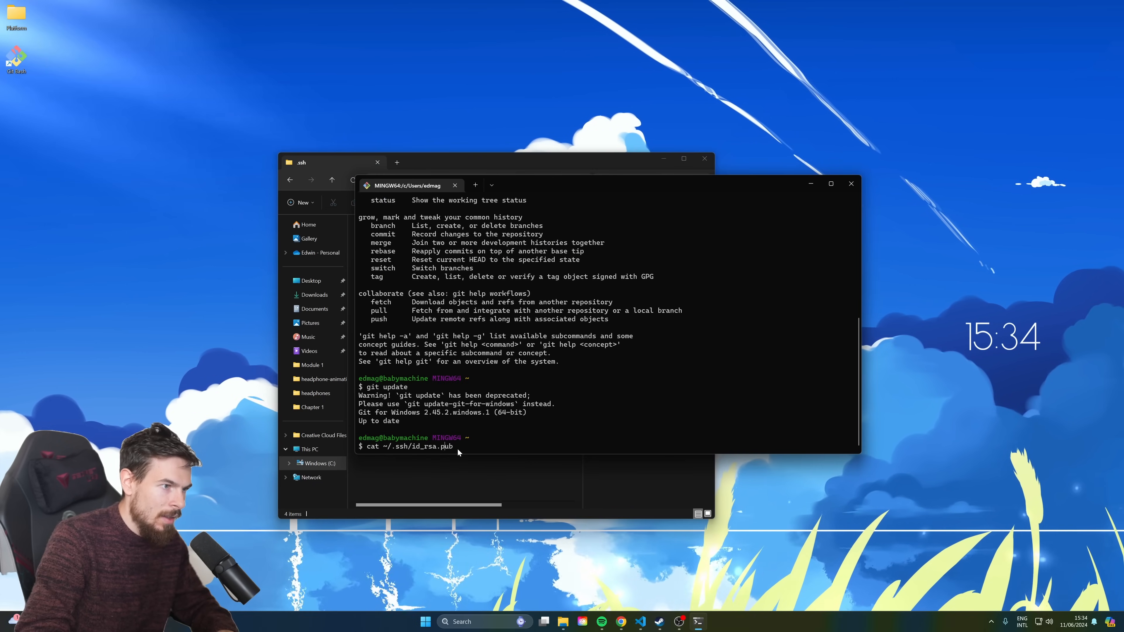
key("BackSpace")
key("BackSpace")
key("BackSpace")
key("BackSpace")
key("BackSpace")
key("BackSpace")
key("ctrl+v")
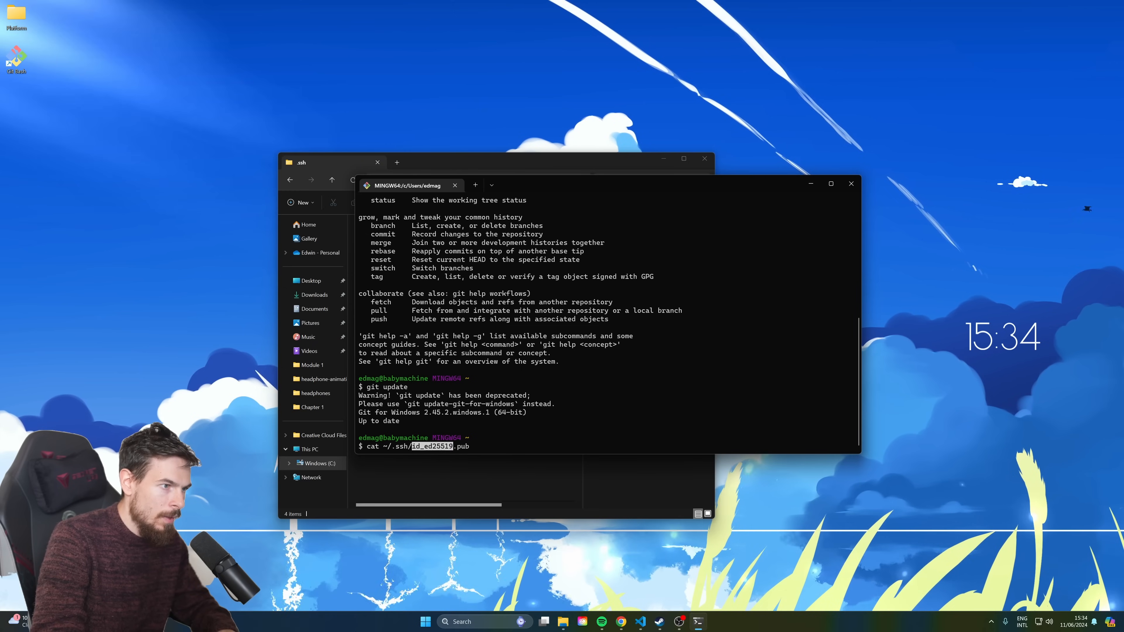
key("Up")
key("Up")
key("Down")
key("Down")
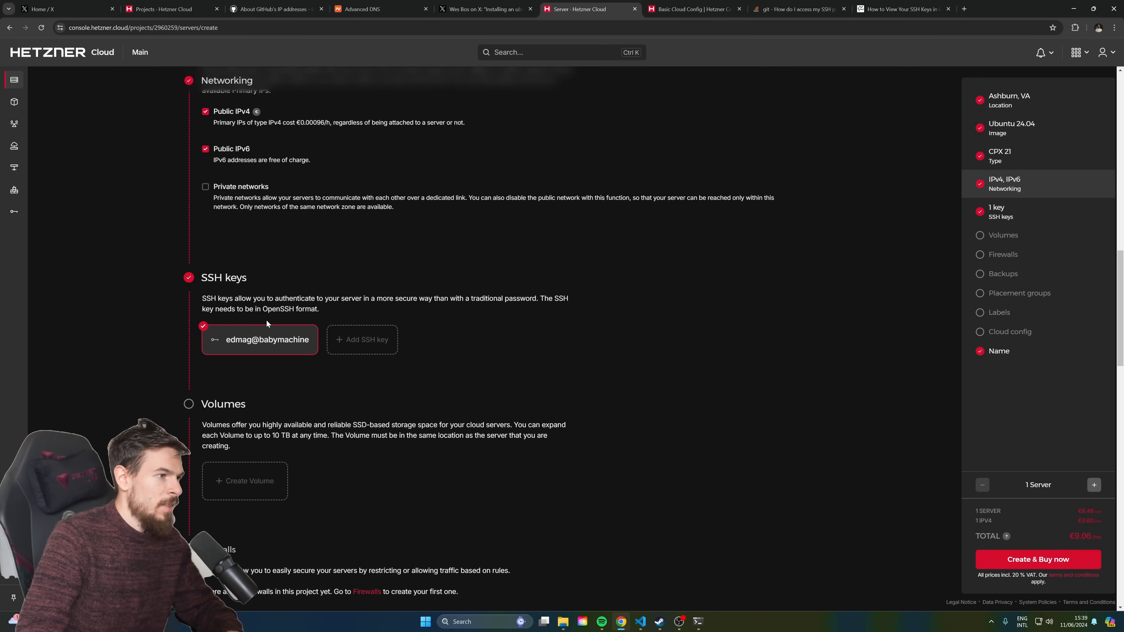
Enlarge the cloud-init Cloud config box and open the Basic Cloud Config tutorial in a new tab
scroll(266, 321, "down", 2)
scroll(266, 318, "down", 3)
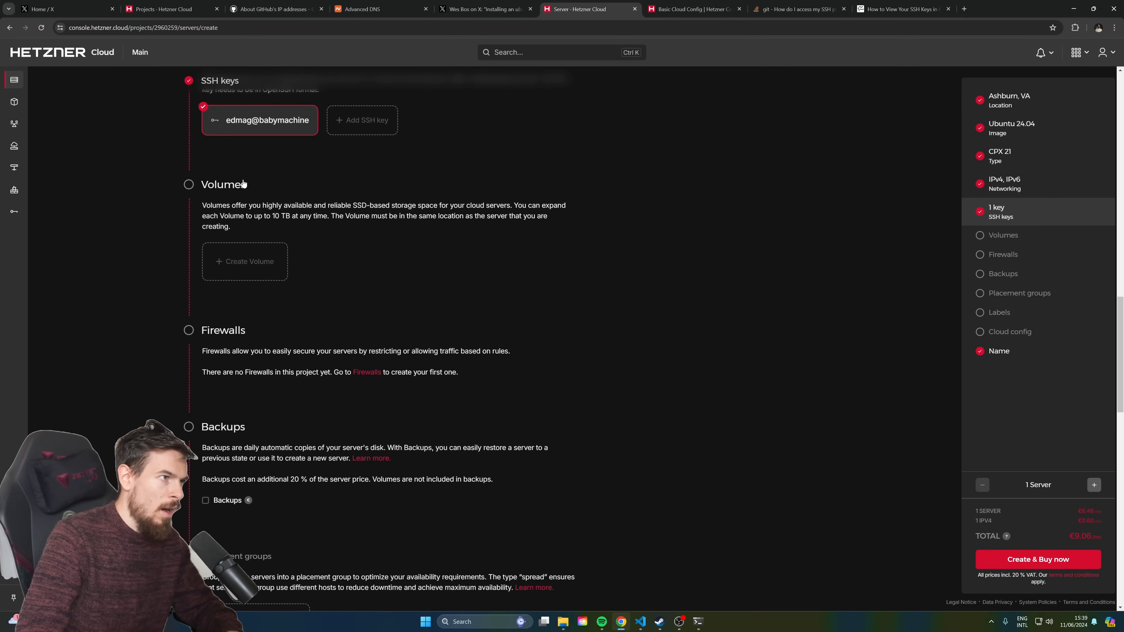
scroll(265, 261, "down", 5)
scroll(248, 226, "up", 2)
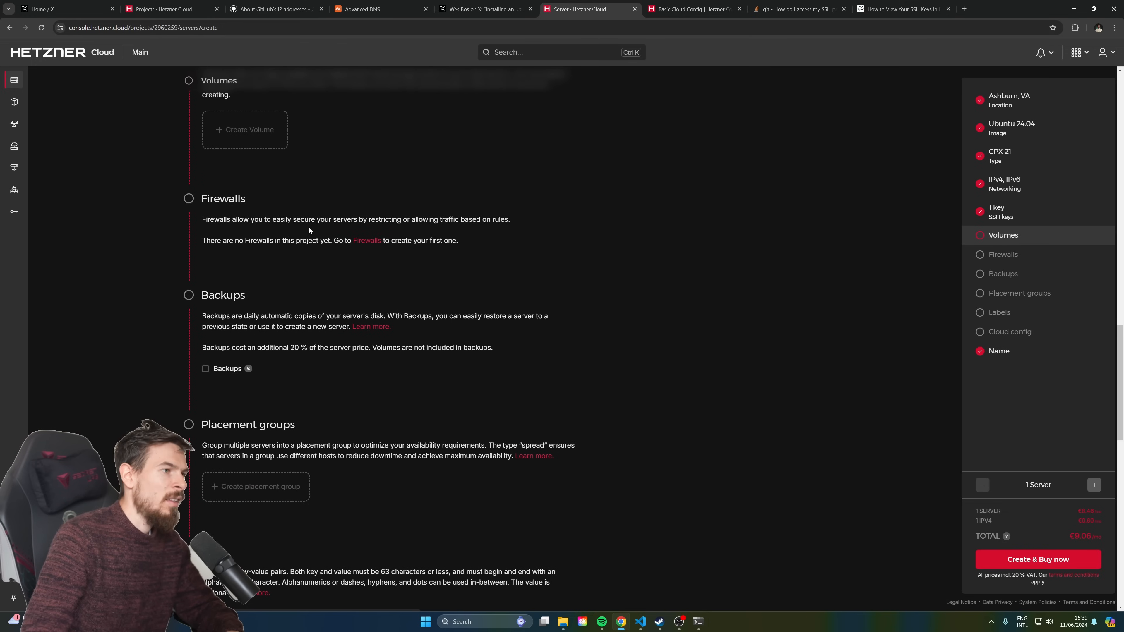
scroll(320, 267, "down", 3)
scroll(320, 267, "down", 5)
scroll(291, 217, "down", 3)
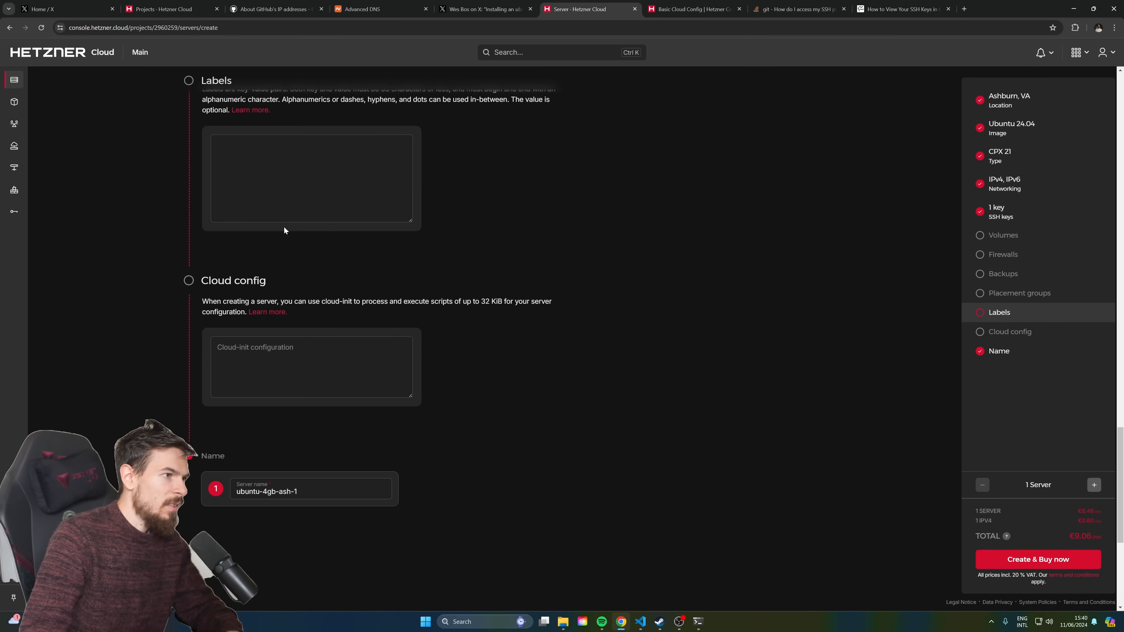
left_click(317, 350)
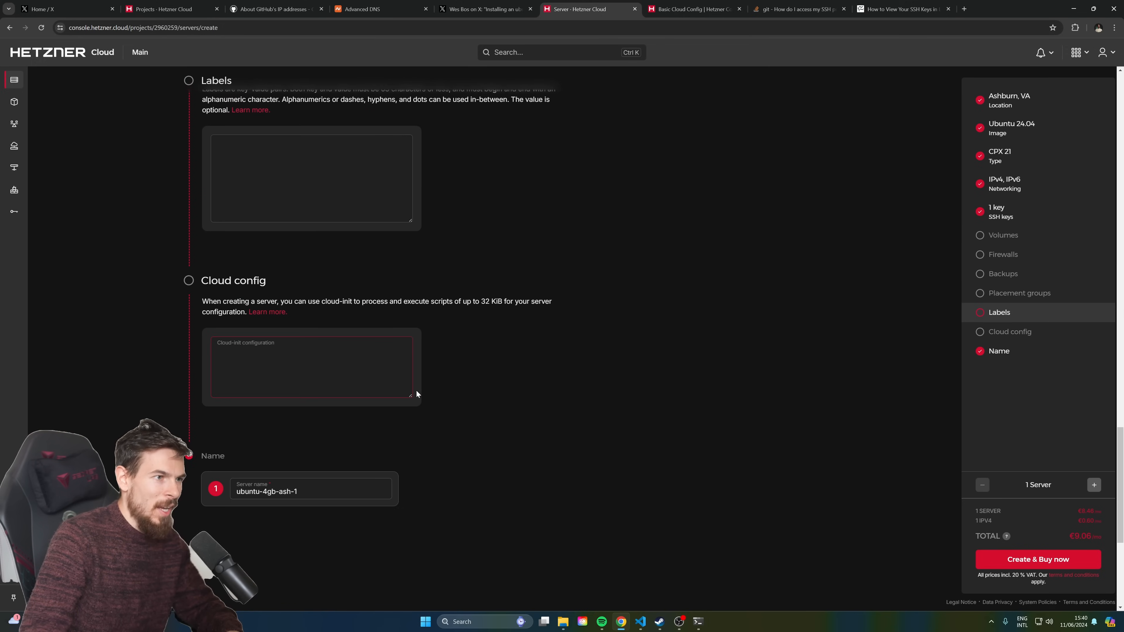
left_click_drag(409, 394, 418, 428)
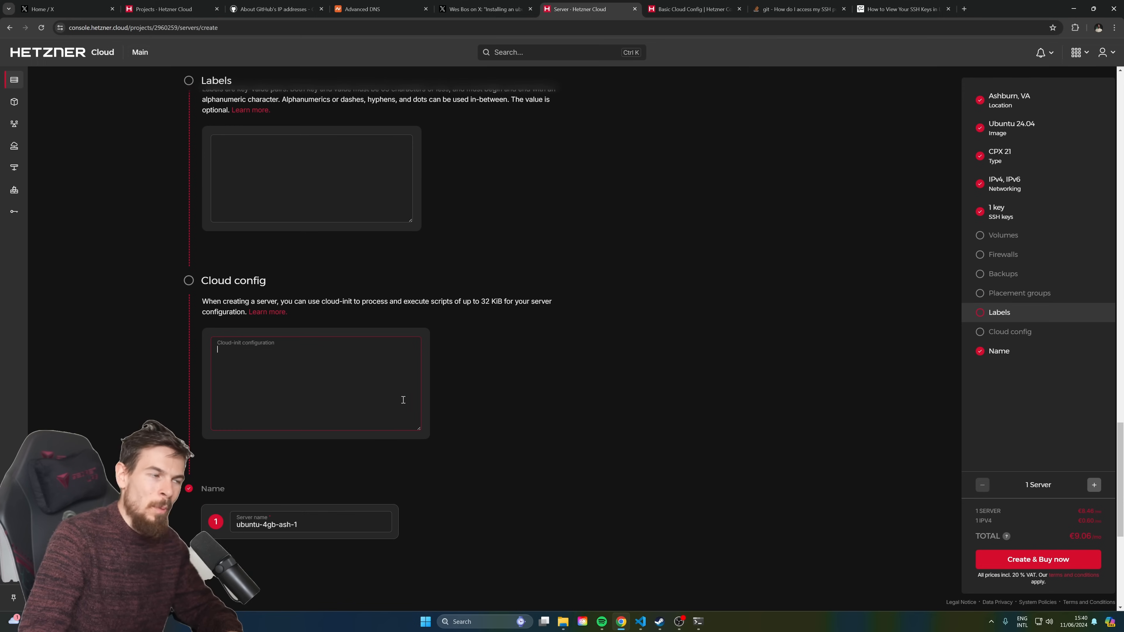
left_click(268, 312, "ctrl")
left_click(751, 4)
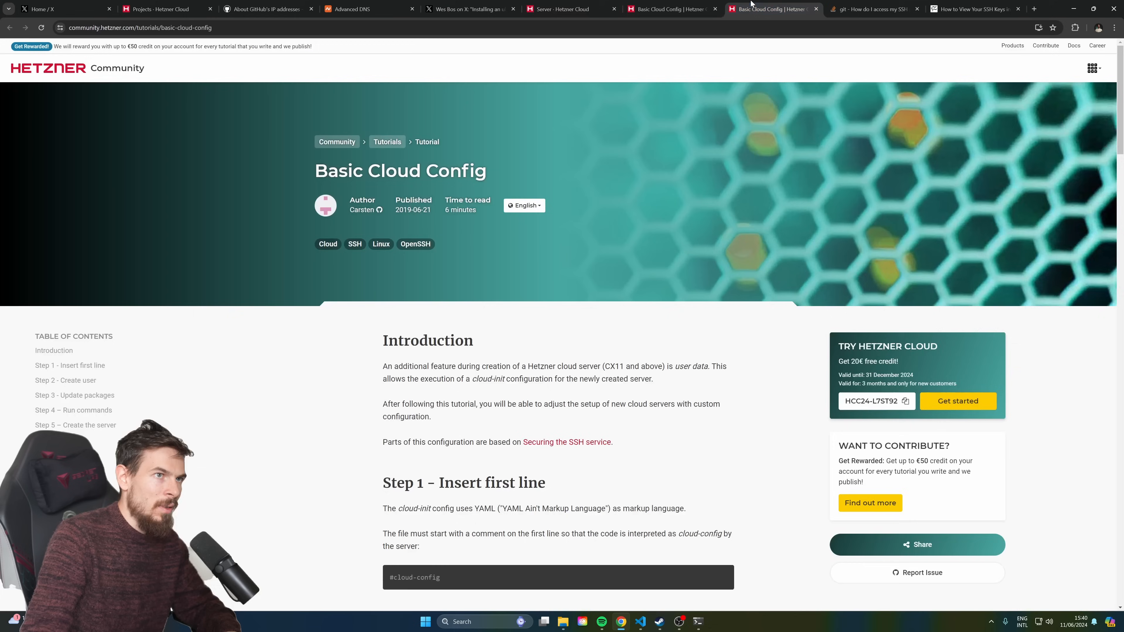
left_click(650, 3)
left_click(739, 3)
left_click_drag(353, 172, 534, 164)
scroll(589, 344, "down", 9)
left_click_drag(452, 226, 510, 303)
left_click_drag(491, 389, 389, 323)
scroll(505, 366, "down", 2)
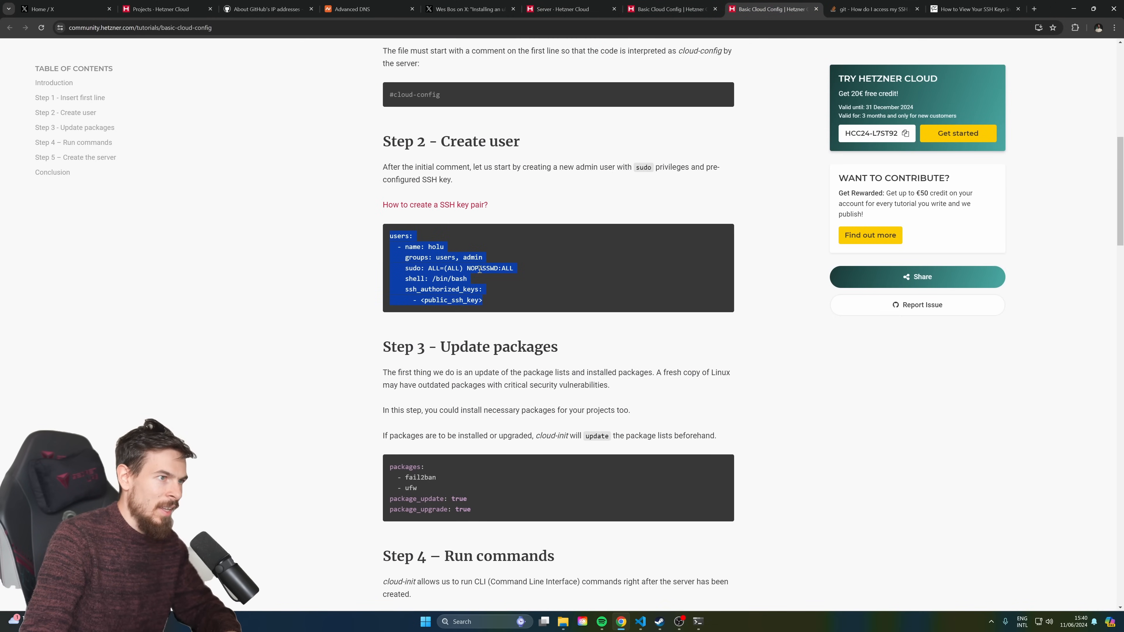
left_click_drag(484, 302, 420, 302)
scroll(518, 329, "down", 12)
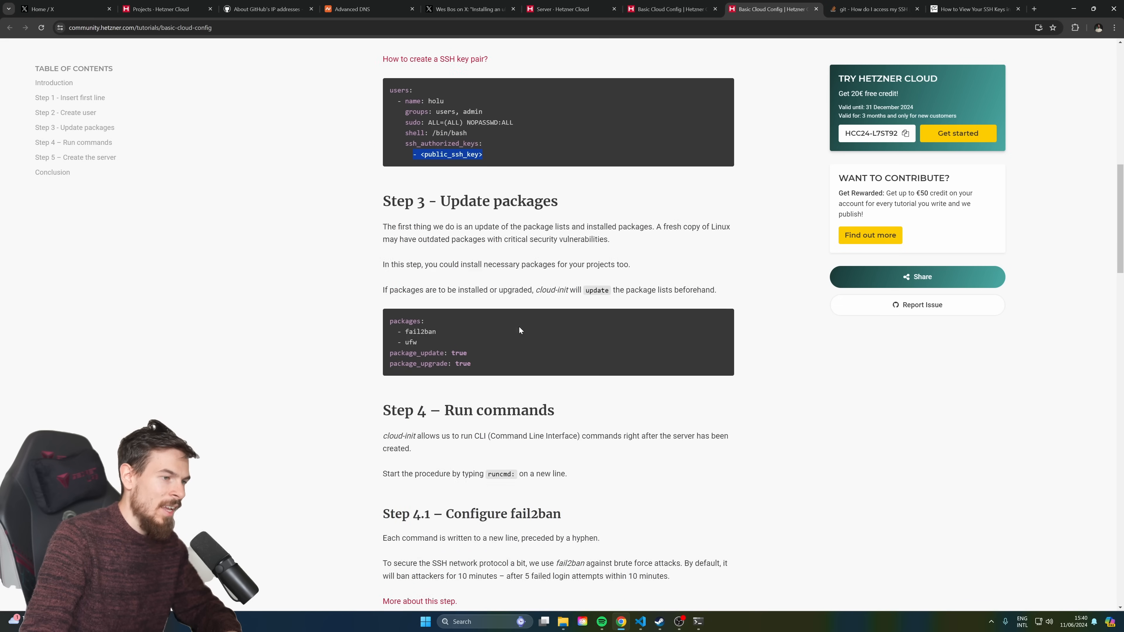
scroll(517, 327, "down", 20)
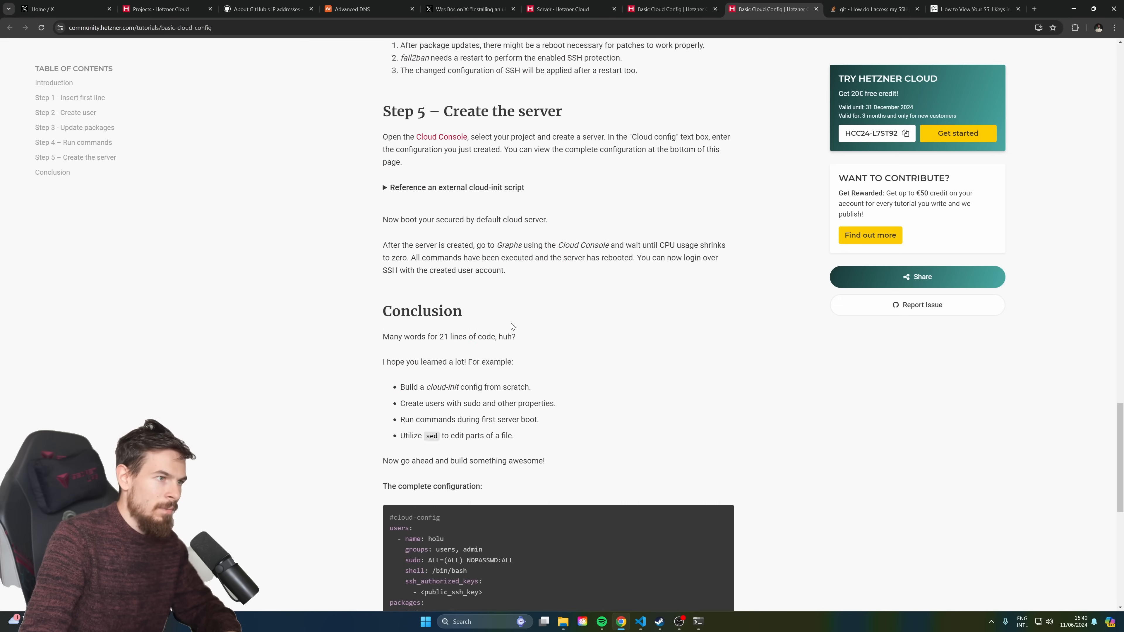
scroll(511, 323, "down", 4)
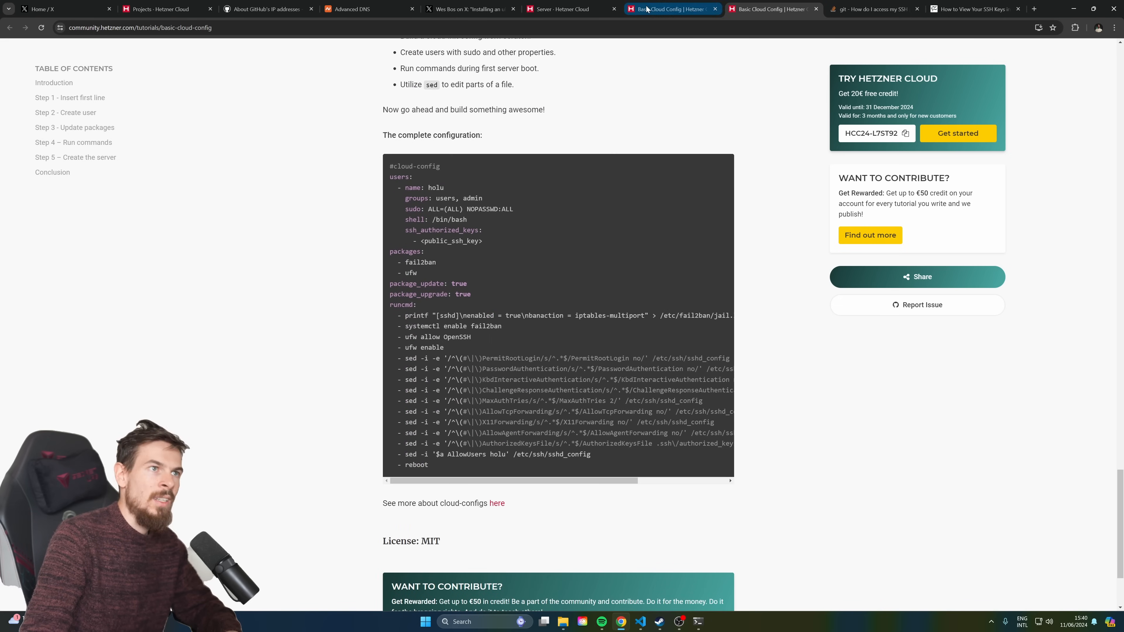
Close both tutorial tabs, check the server name and buy server ubuntu-4gb-ash-1
middle_click(796, 4)
middle_click(691, 6)
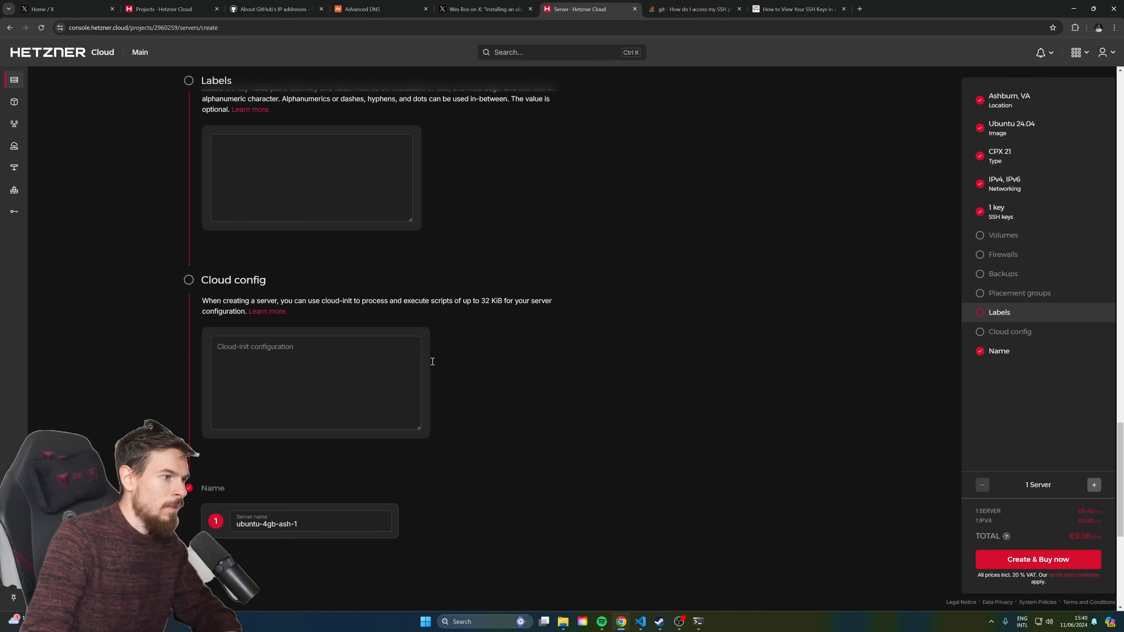
scroll(310, 345, "down", 5)
left_click_drag(310, 306, 156, 313)
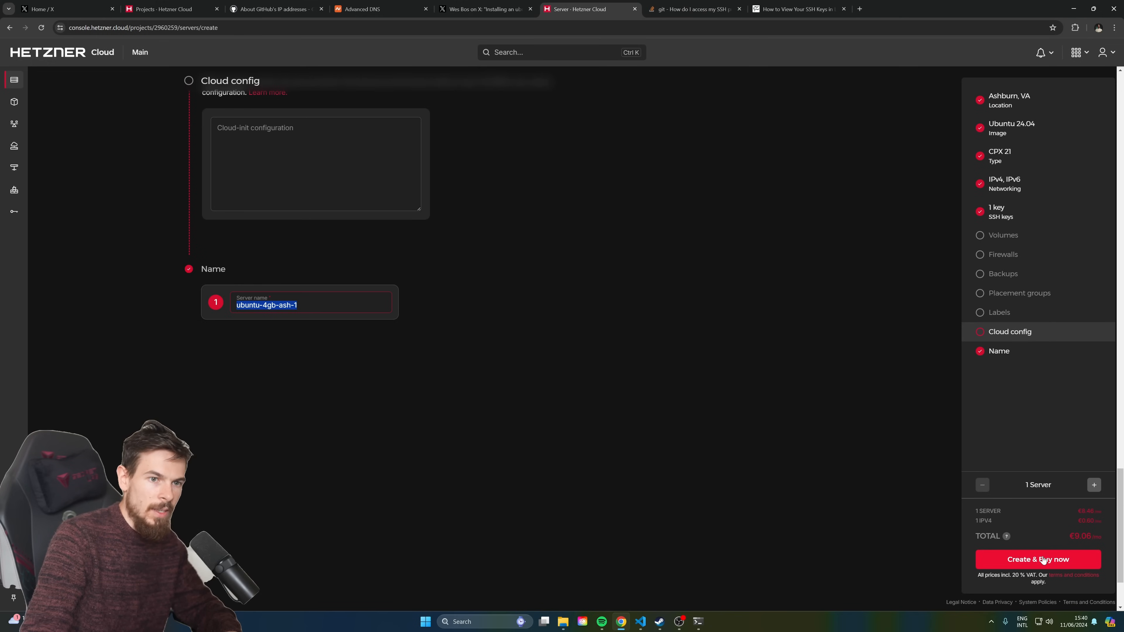
left_click(1013, 559)
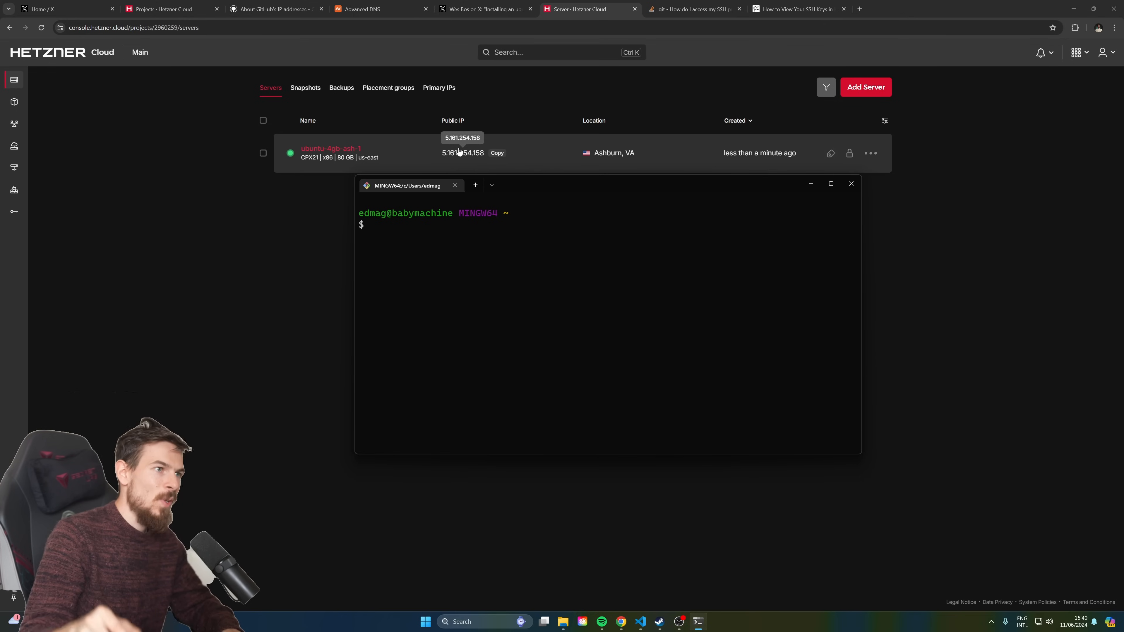
left_click(467, 159)
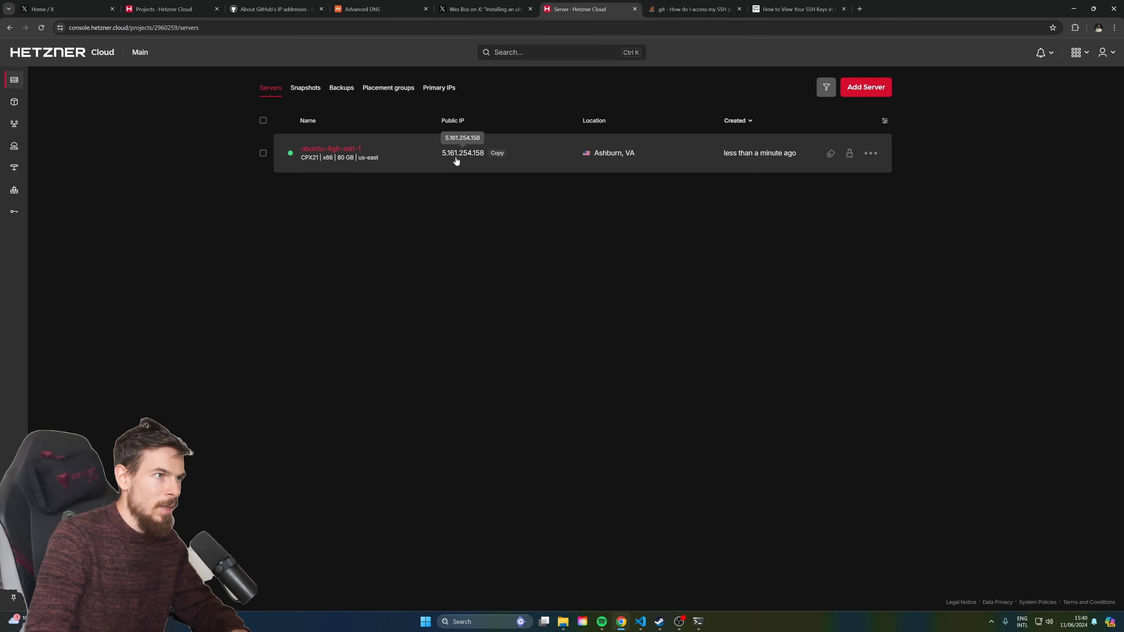
left_click(494, 245)
type("ssh ")
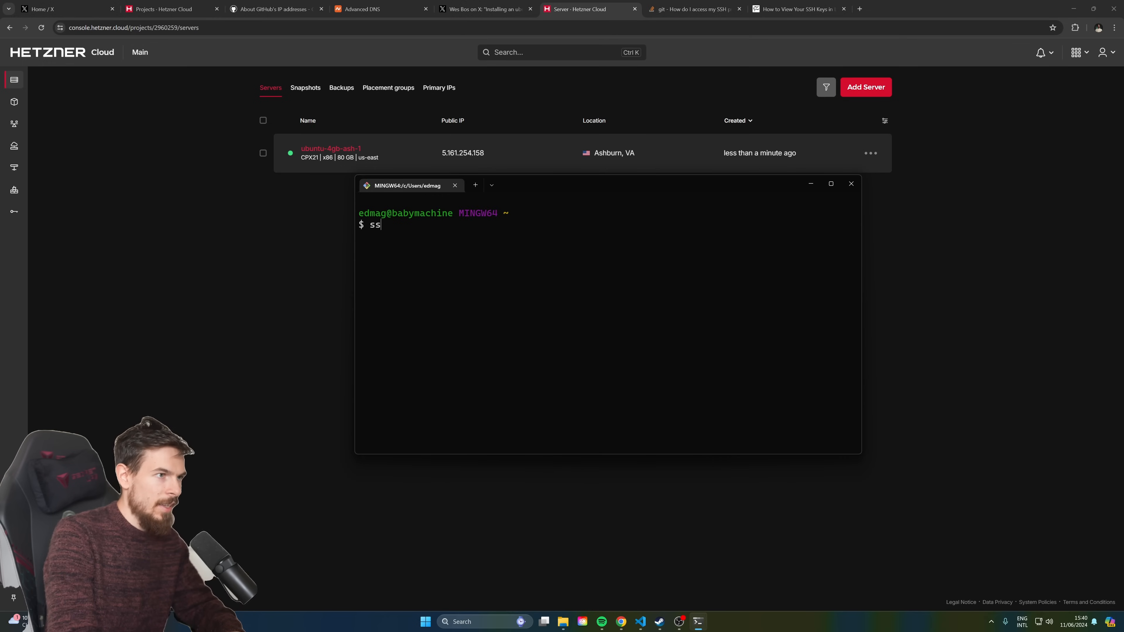
type("root@")
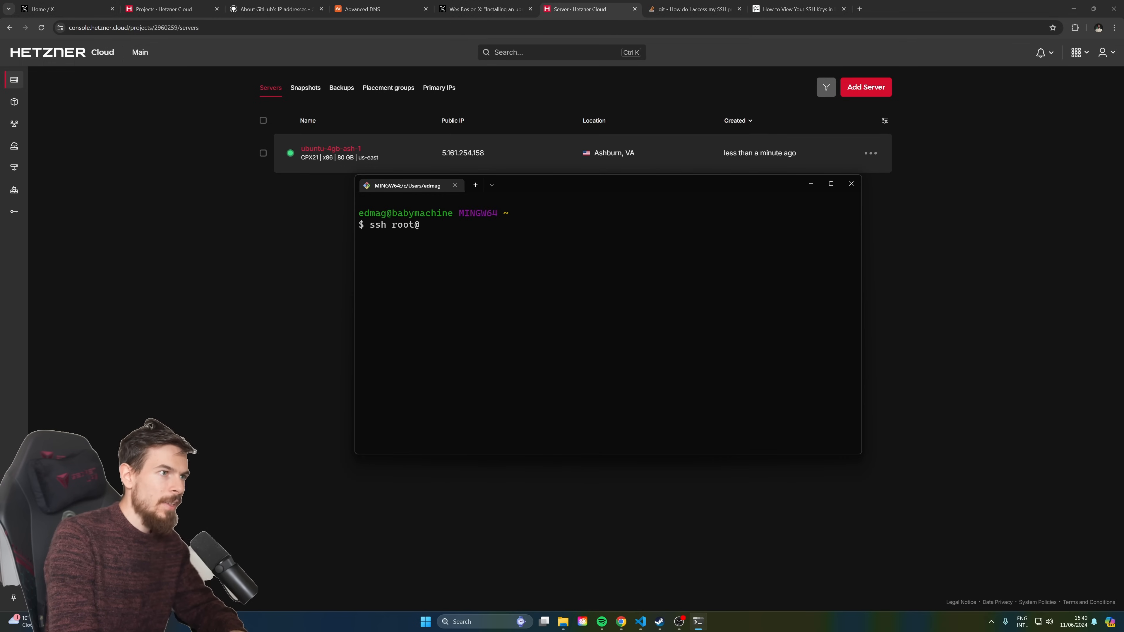
type("5.161.254.158")
key("Return")
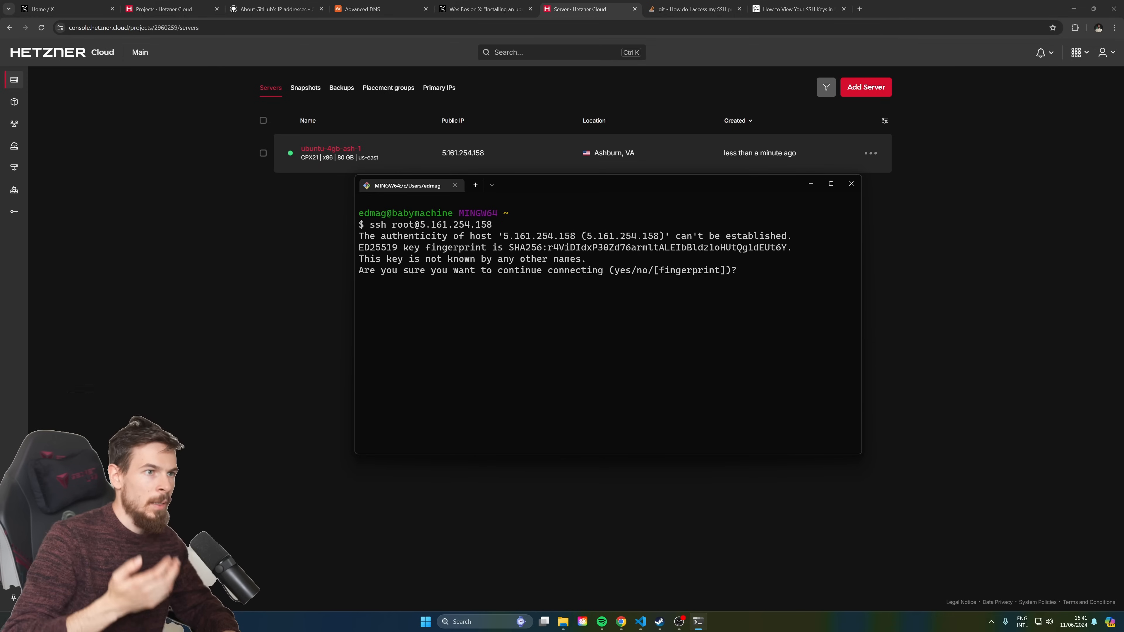
type("yes")
key("Return")
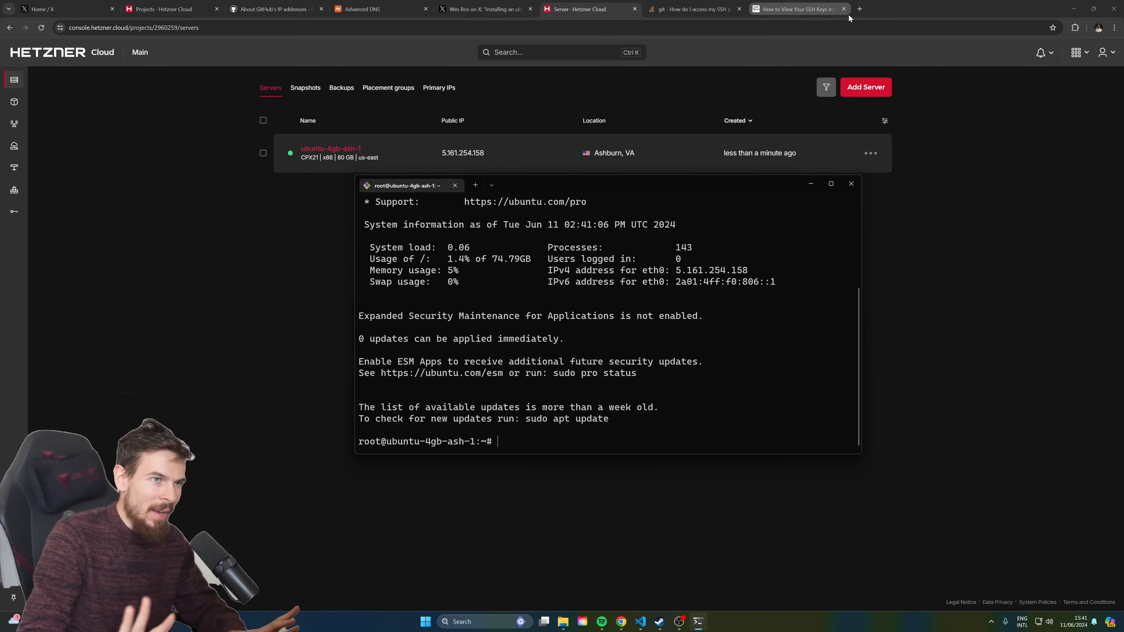
Search for coolify, go to coolify.io's Self-hosted page and select the curl install command
left_click(860, 8)
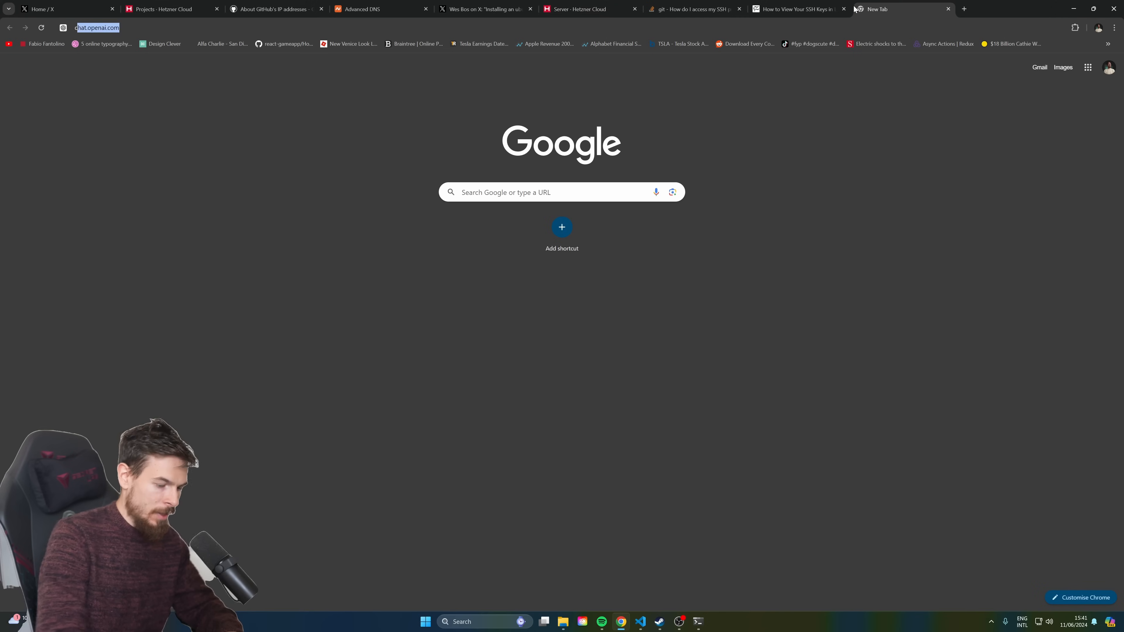
type("coolify")
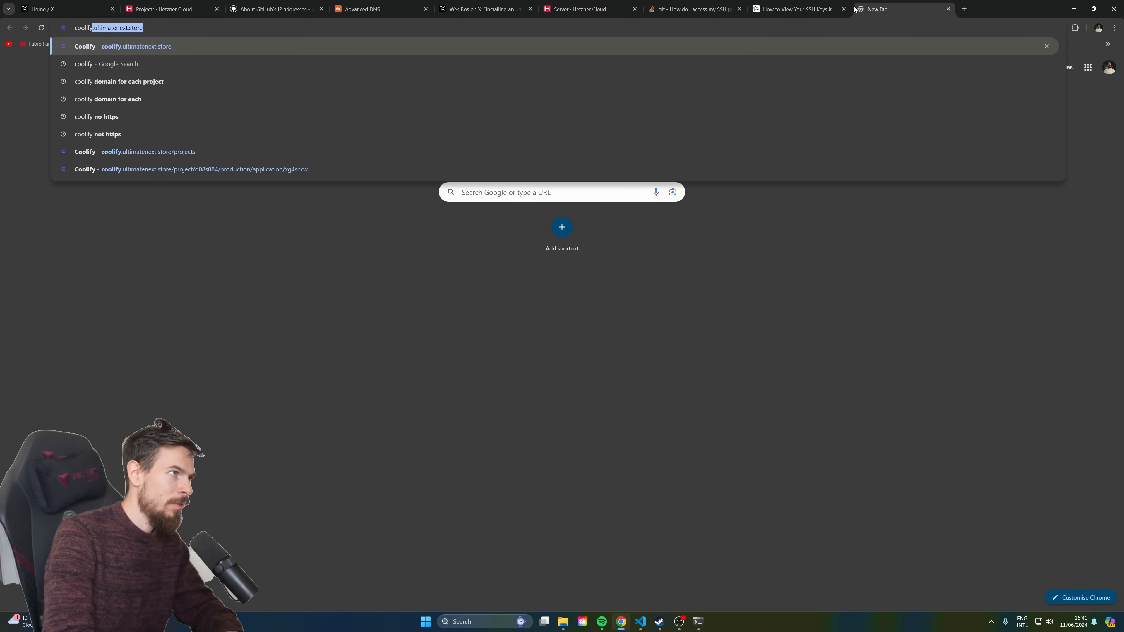
key("Delete")
key("Return")
left_click(114, 158)
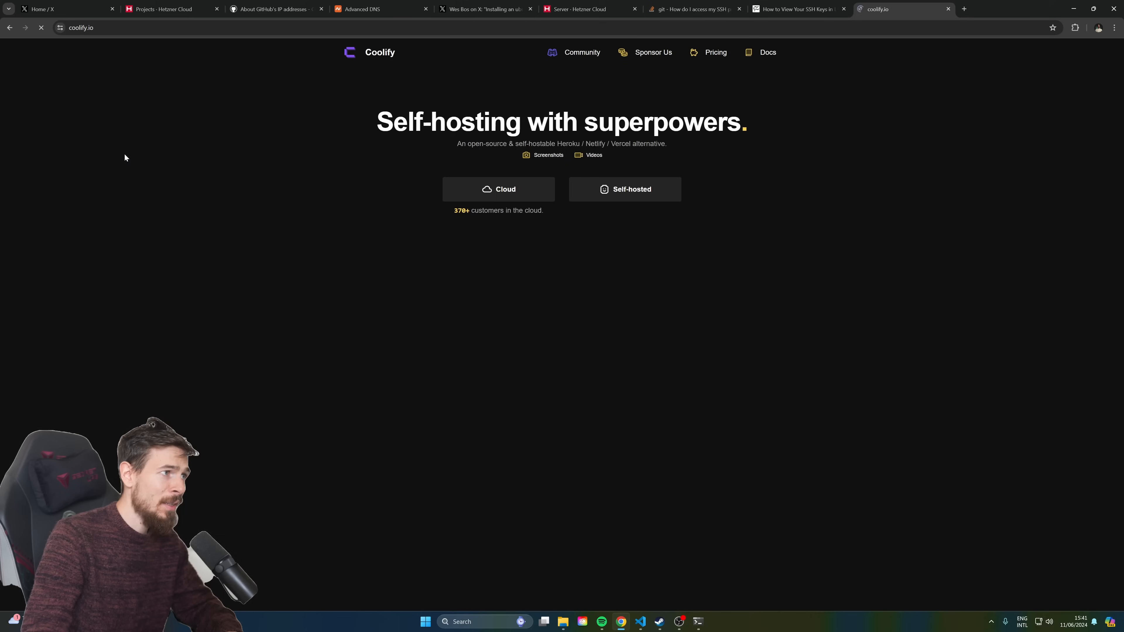
left_click(613, 195)
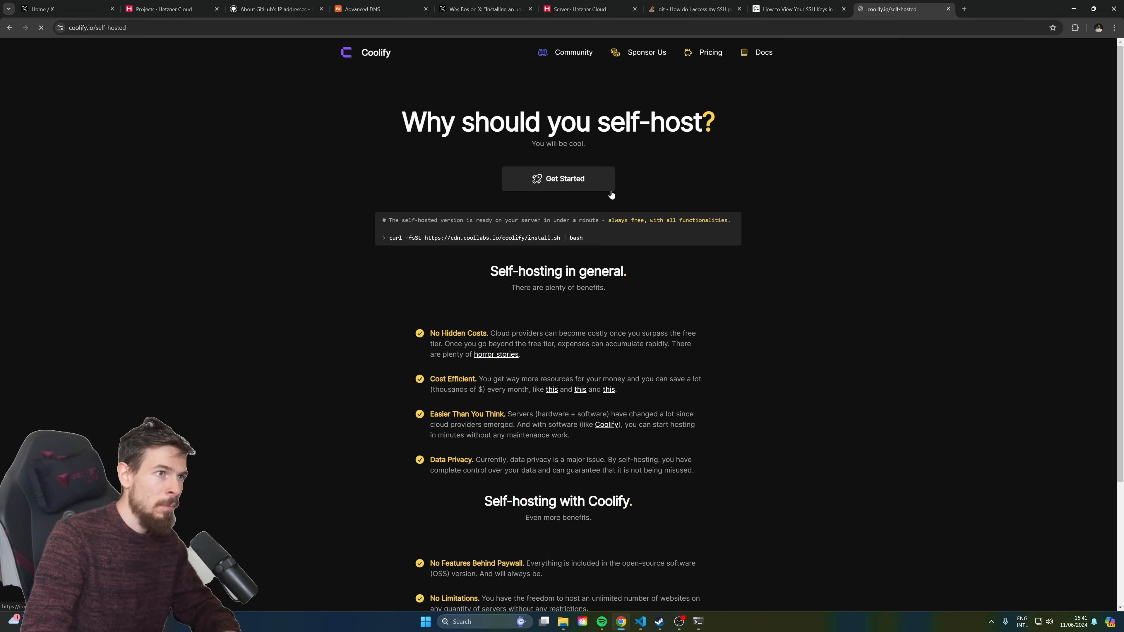
left_click_drag(591, 243, 384, 239)
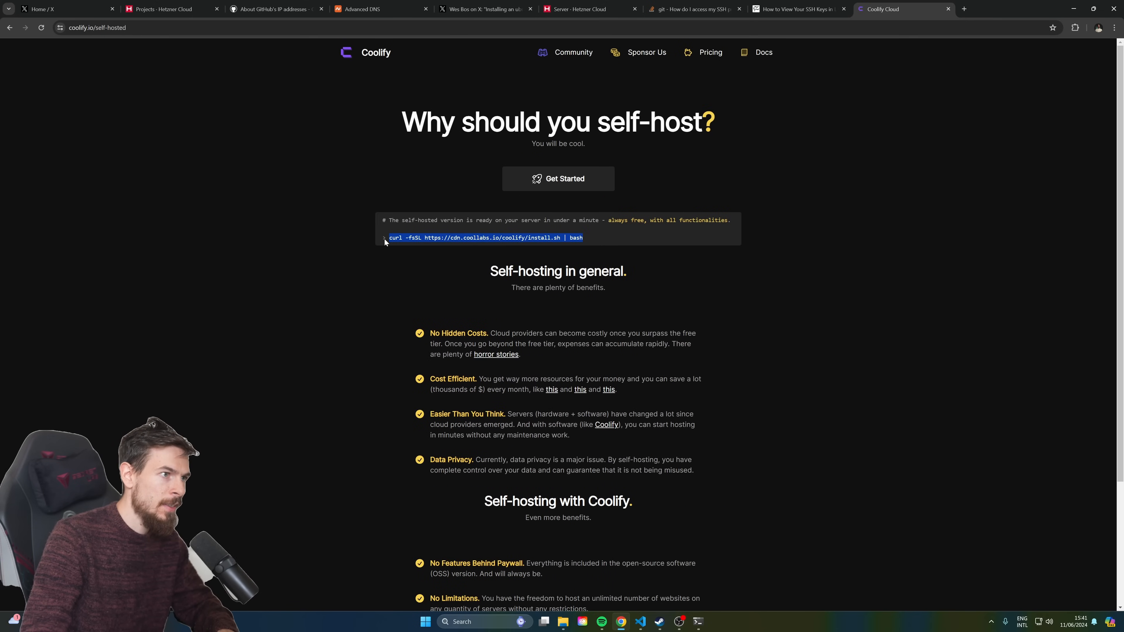
Run the pasted curl install.sh | bash script, then copy the 5.161.254.158:8000 address from the output
key("ctrl+c")
key("alt+Tab")
key("ctrl+v")
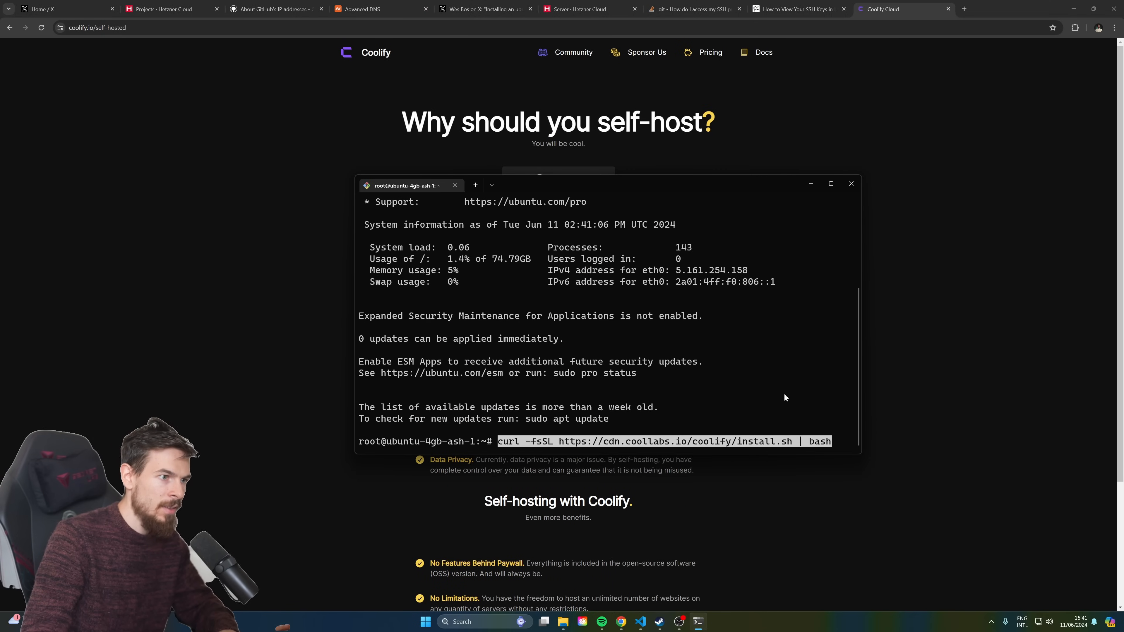
key("Return")
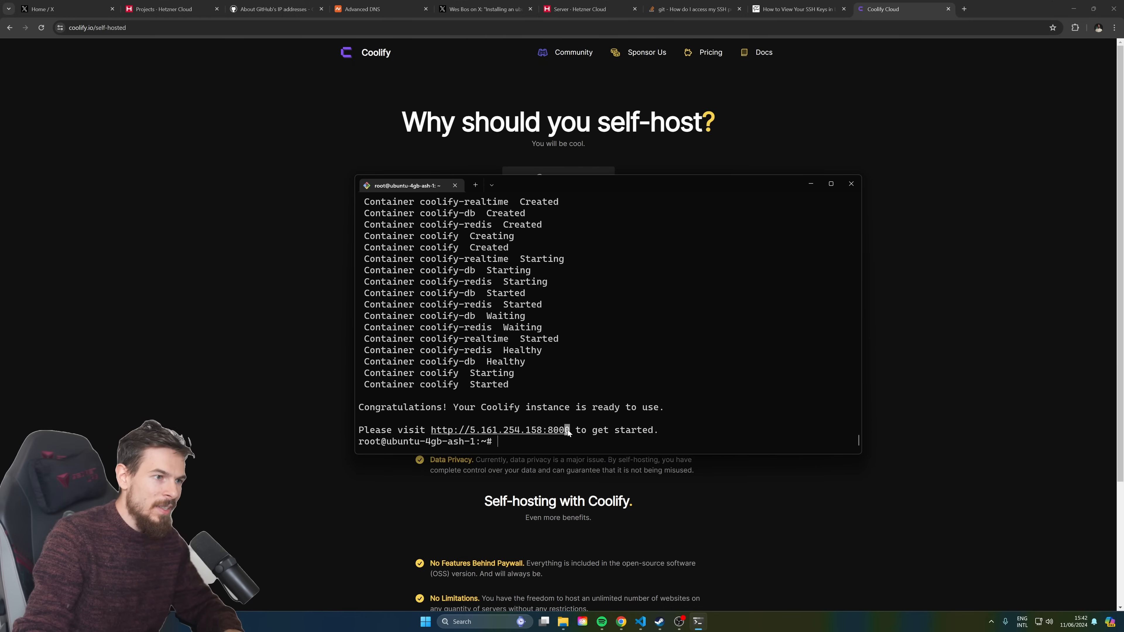
left_click_drag(570, 430, 466, 434)
key("ctrl+c")
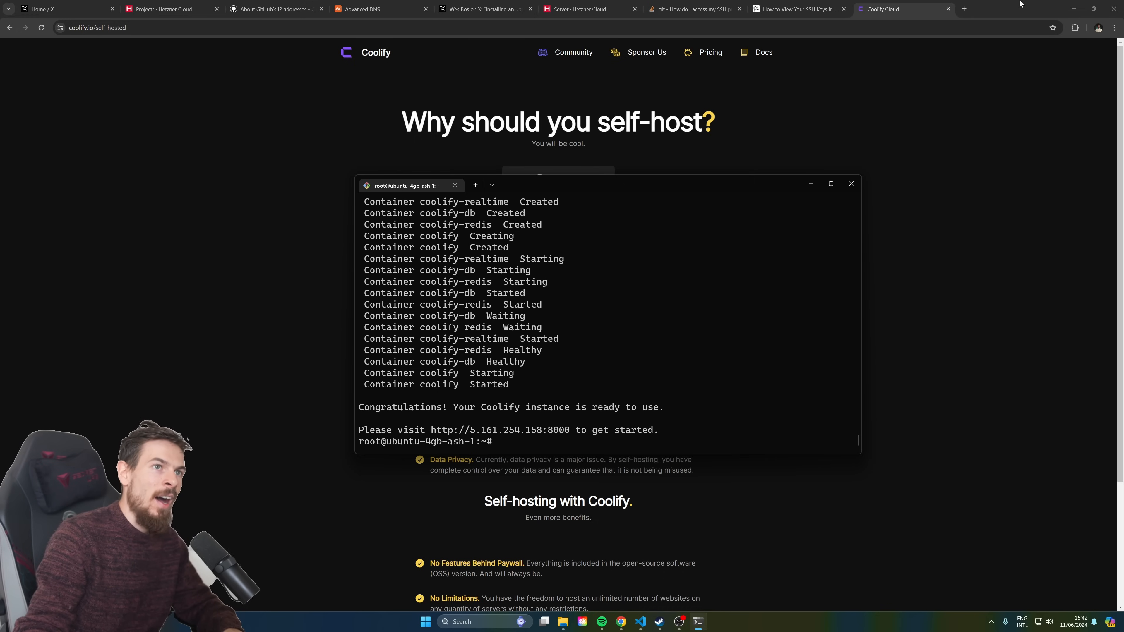
left_click(966, 9)
Load the Coolify instance at 5.161.254.158:8000 in the browser
key("ctrl+v")
key("Return")
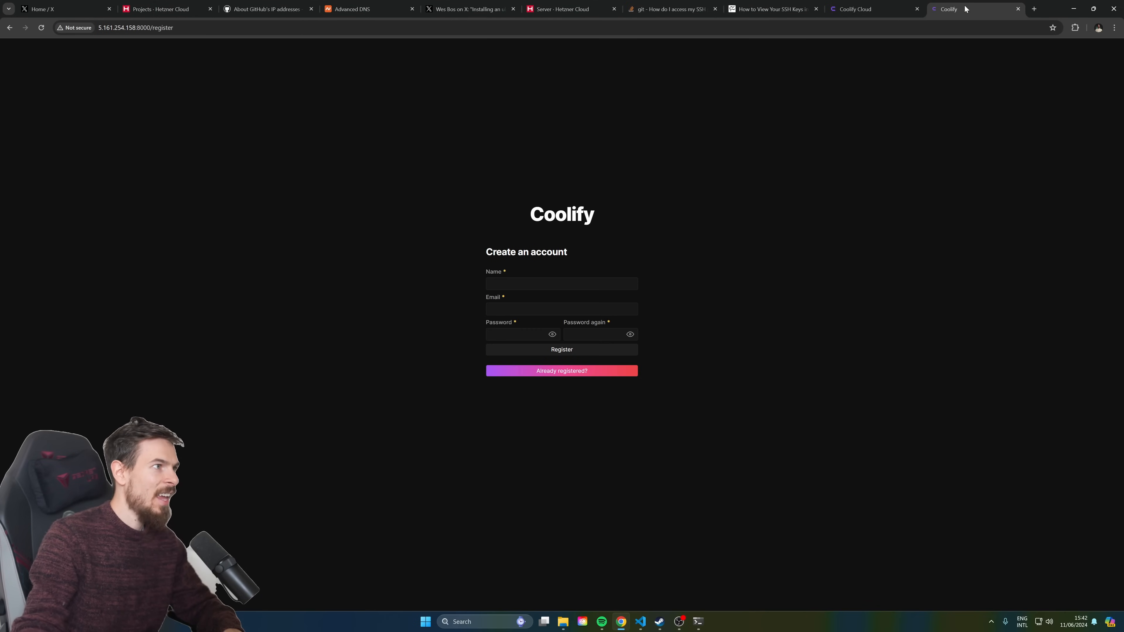
left_click_drag(118, 28, 141, 30)
left_click(133, 73)
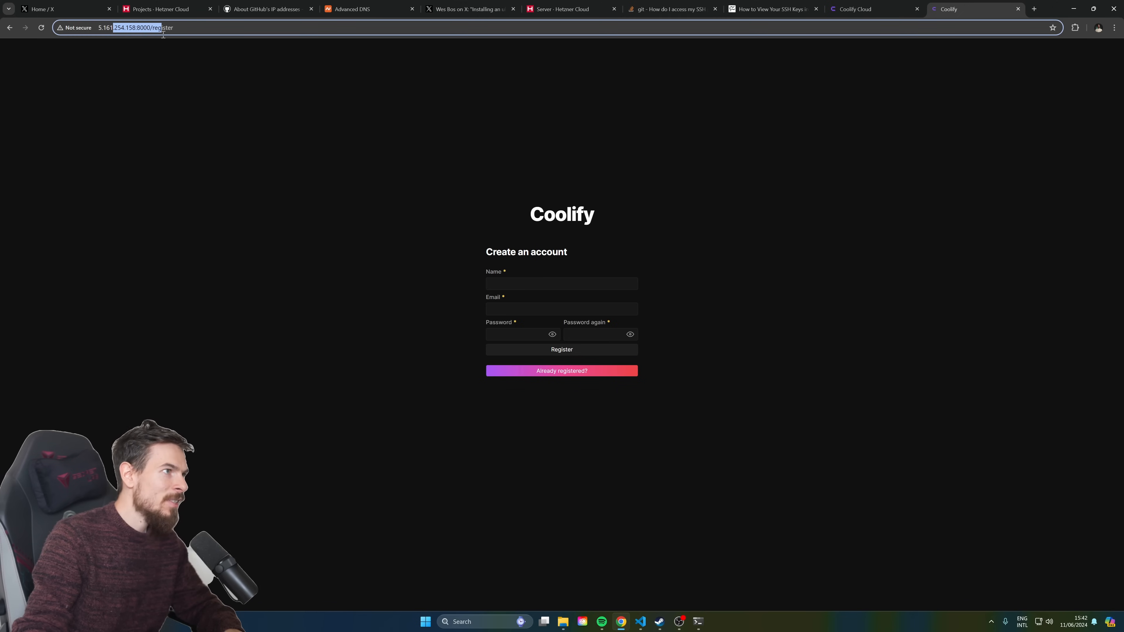
Register the admin account with name, e-mail and password, then start onboarding
left_click(191, 78)
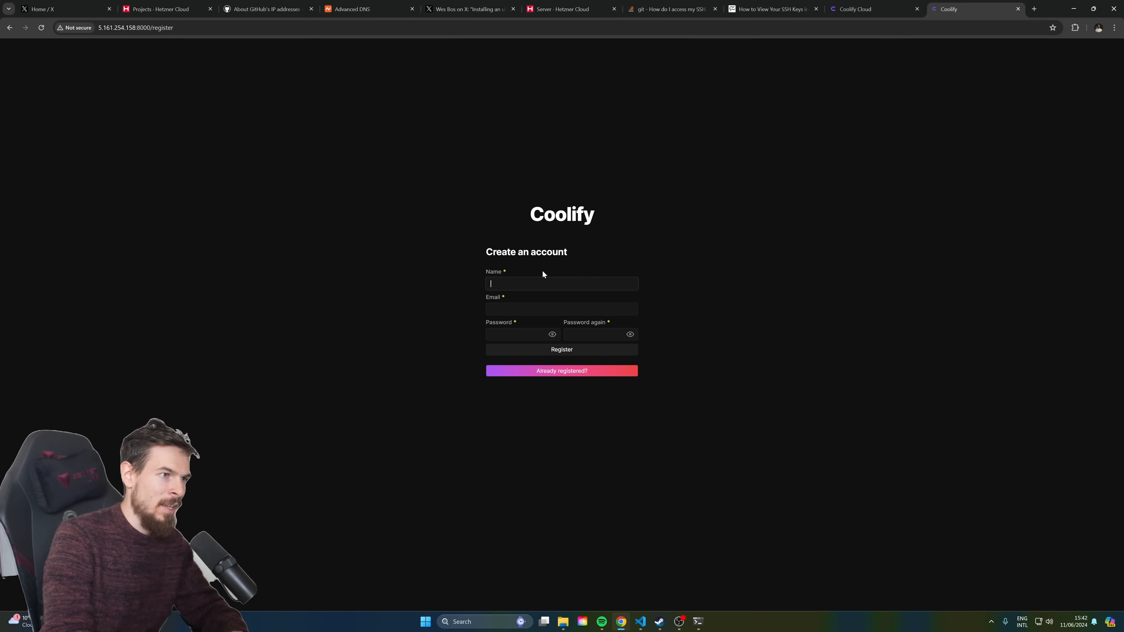
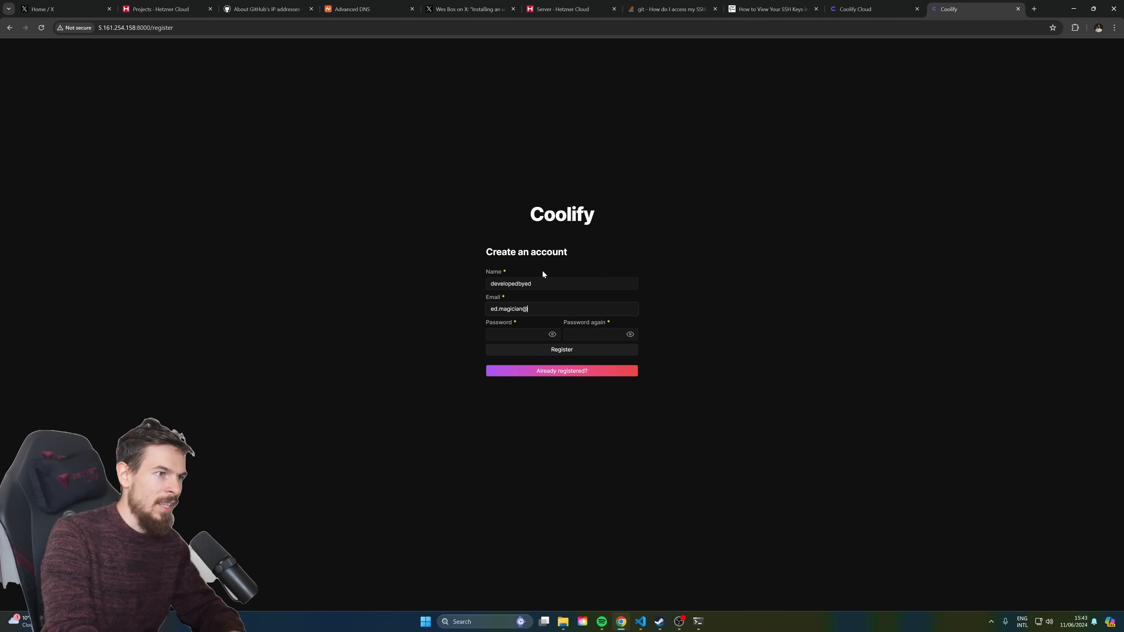
key("Tab")
type("••••")
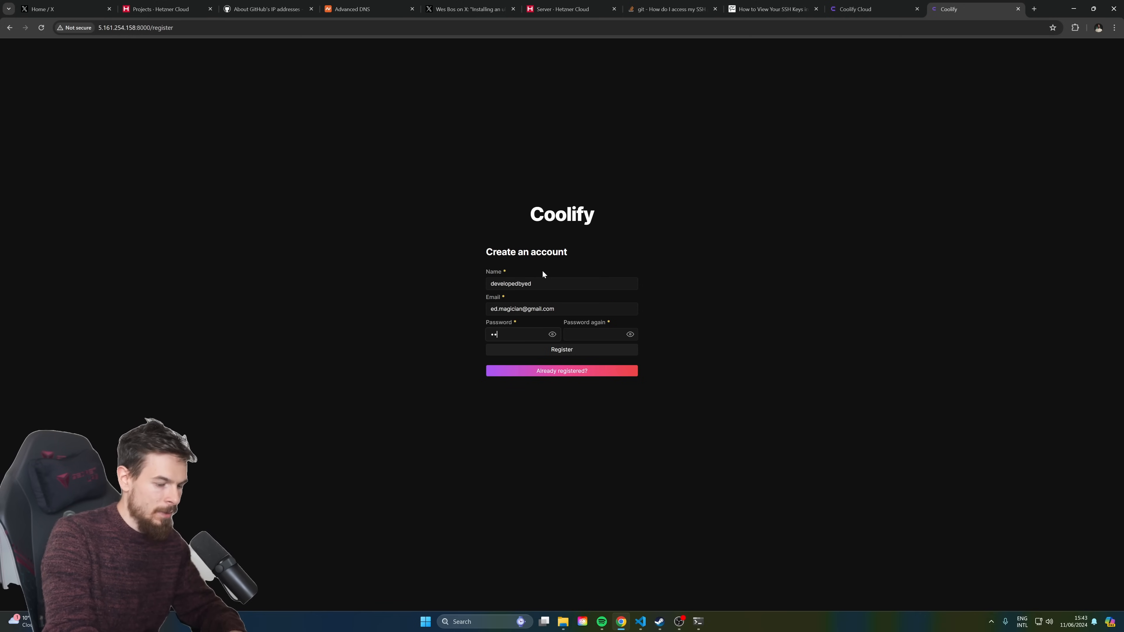
type("••••••••")
key("Tab")
type("••••••••••••")
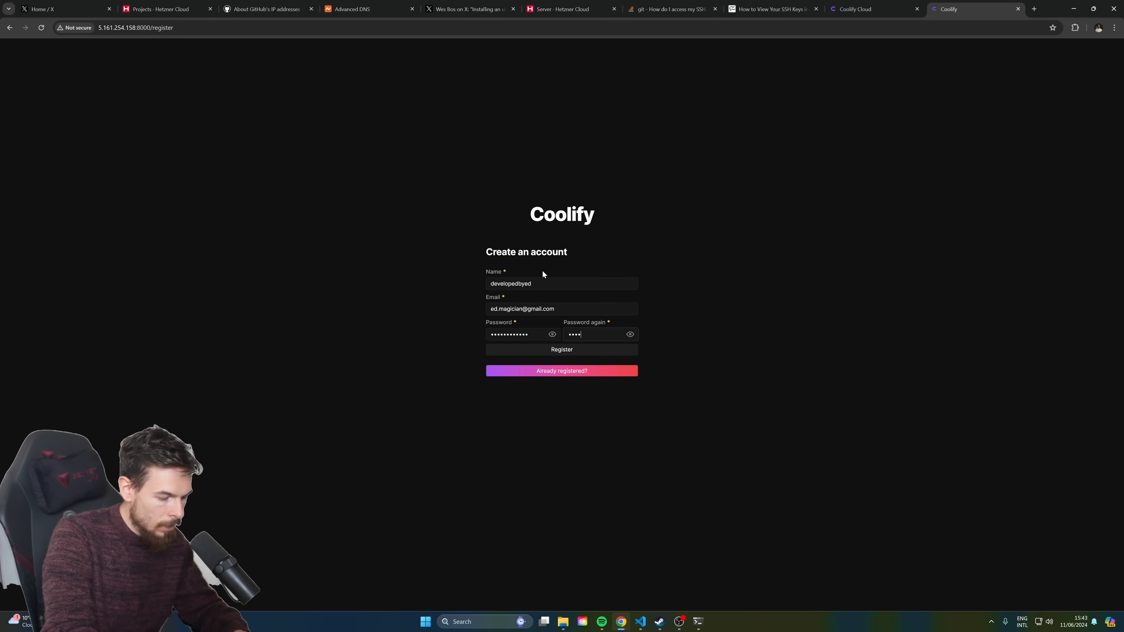
key("Return")
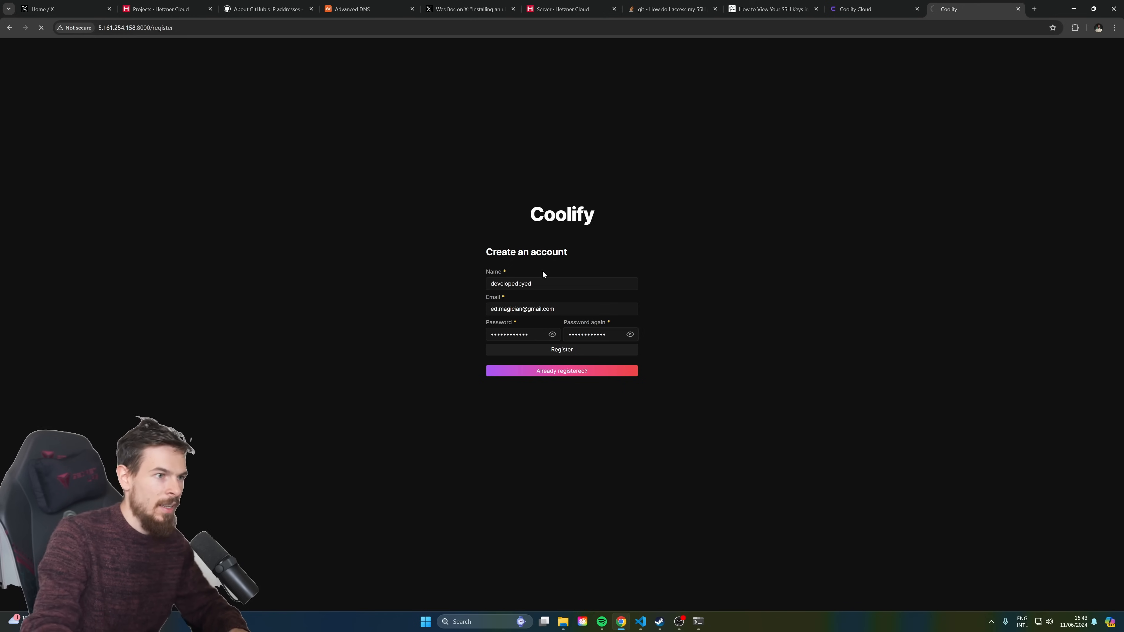
left_click(563, 350)
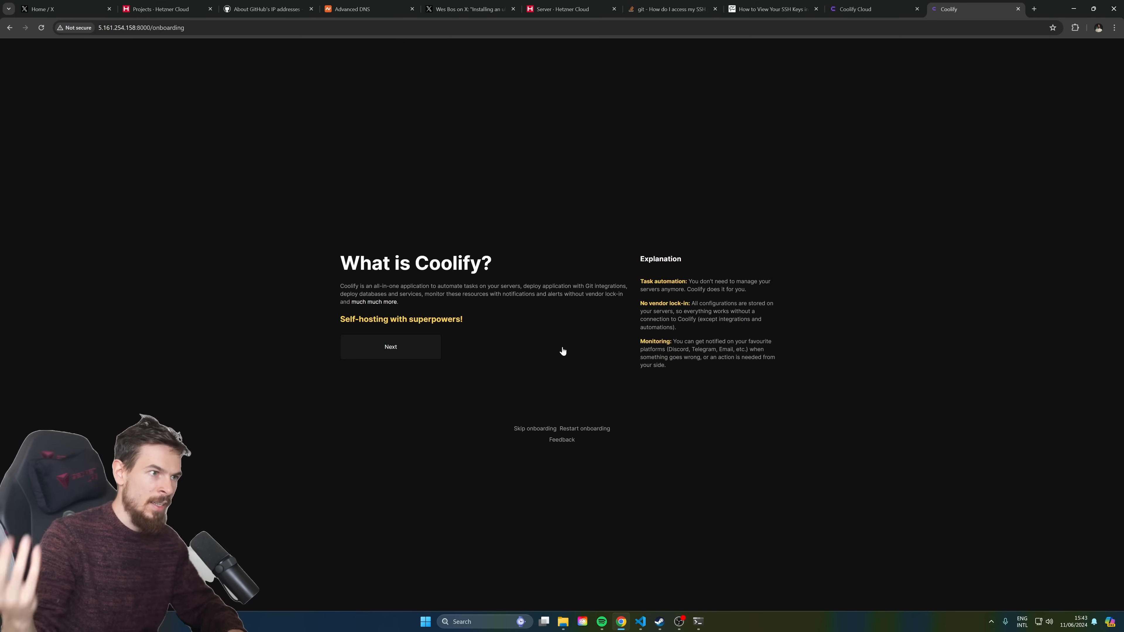
Complete Coolify onboarding on Localhost with a new project, reaching the New Resource page
left_click(395, 348)
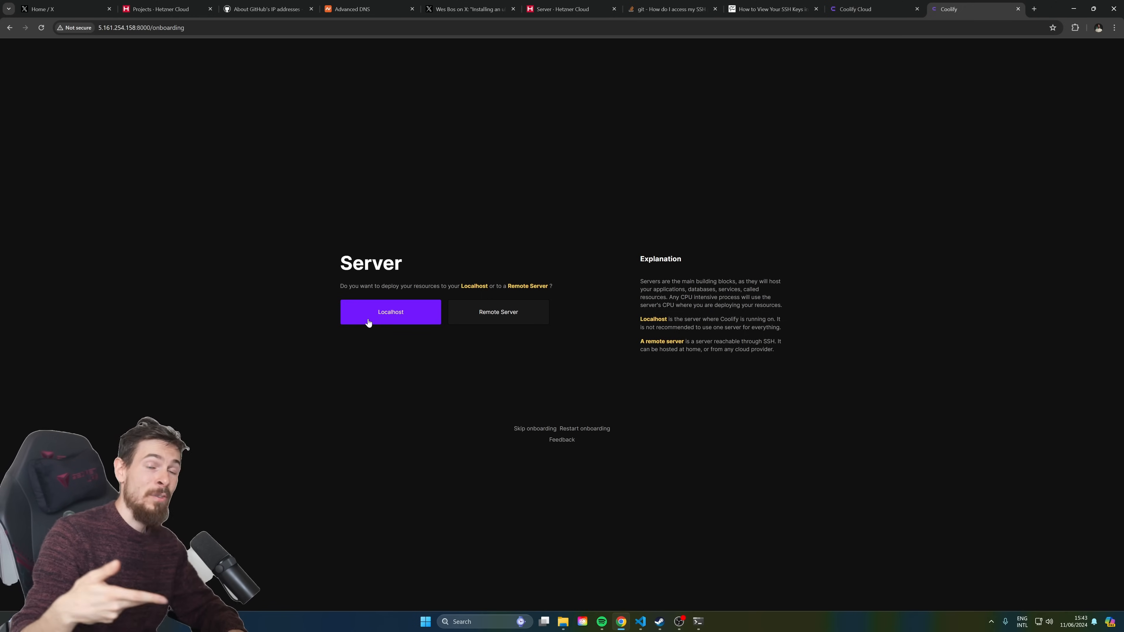
left_click(385, 326)
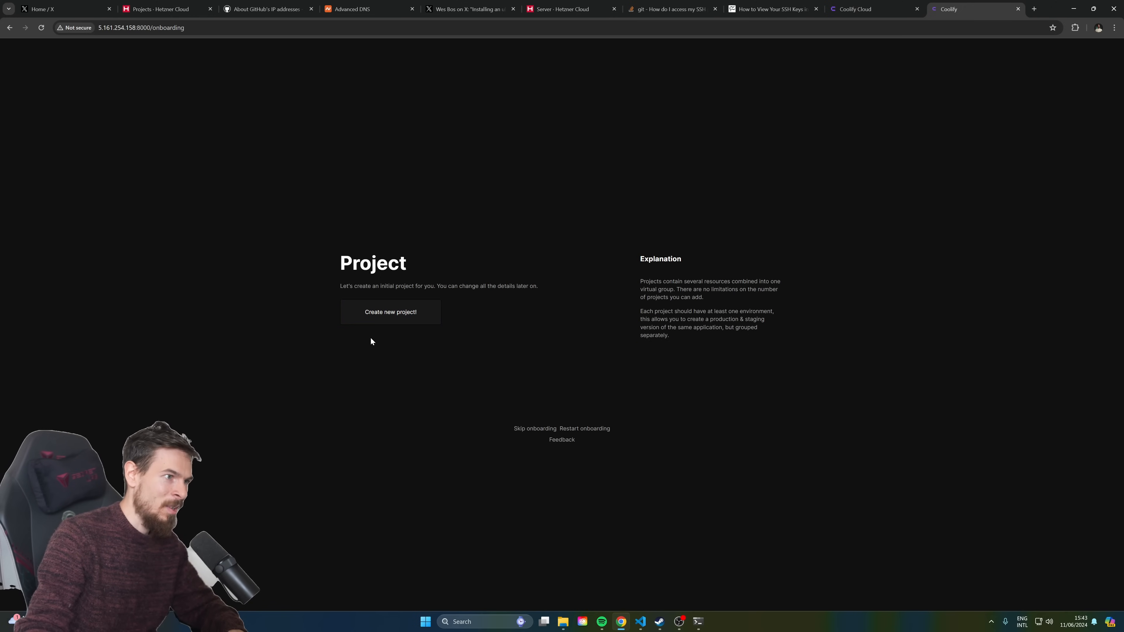
left_click(419, 316)
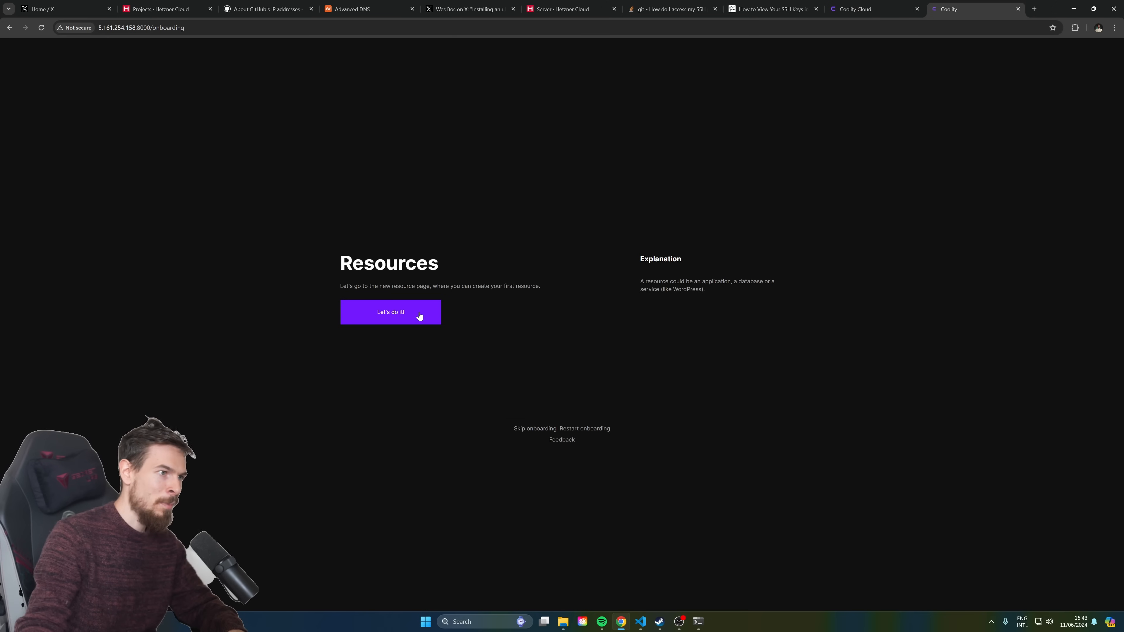
left_click(419, 315)
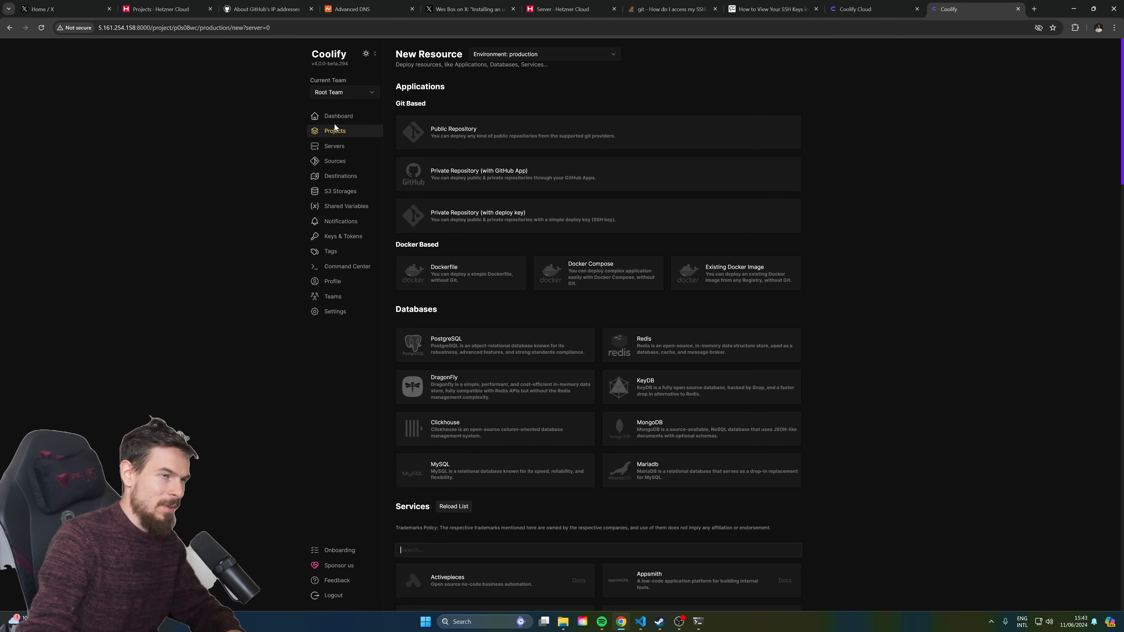
left_click(1035, 9)
Go to Namecheap's domain list and select the ultimatenext.store domain name
type("namecheap")
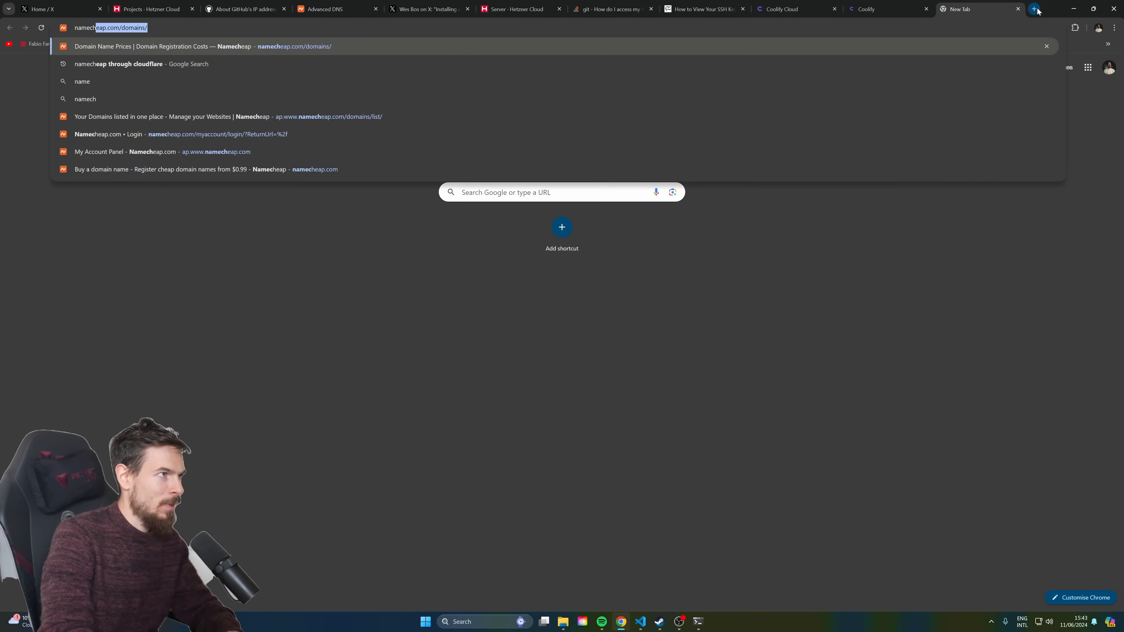
key("Return")
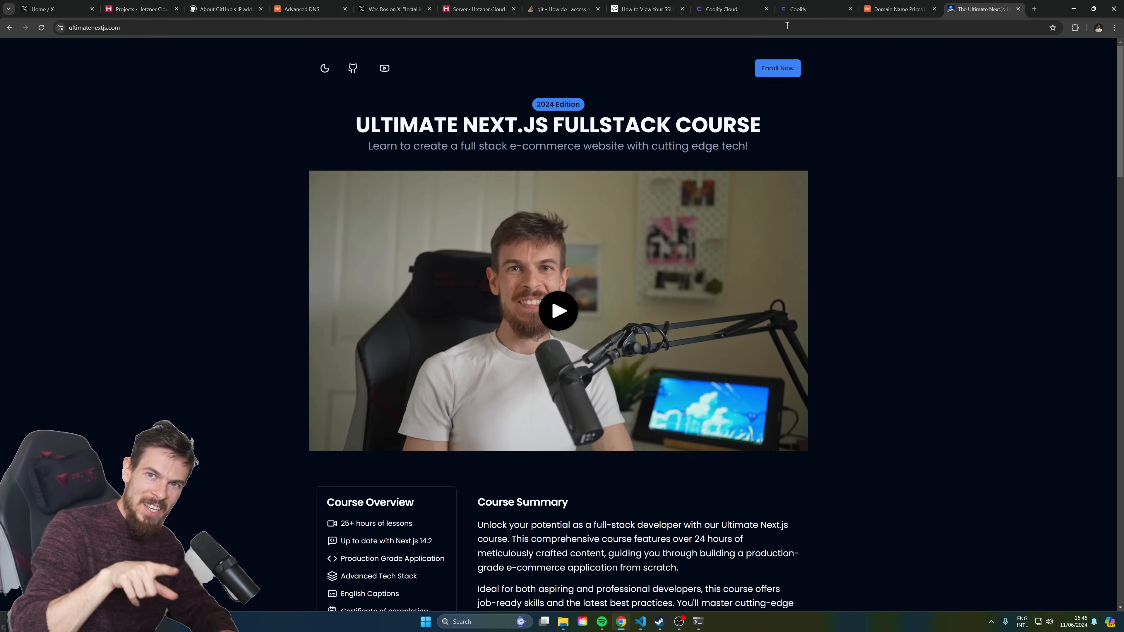
scroll(550, 413, "down", 5)
scroll(551, 413, "up", 5)
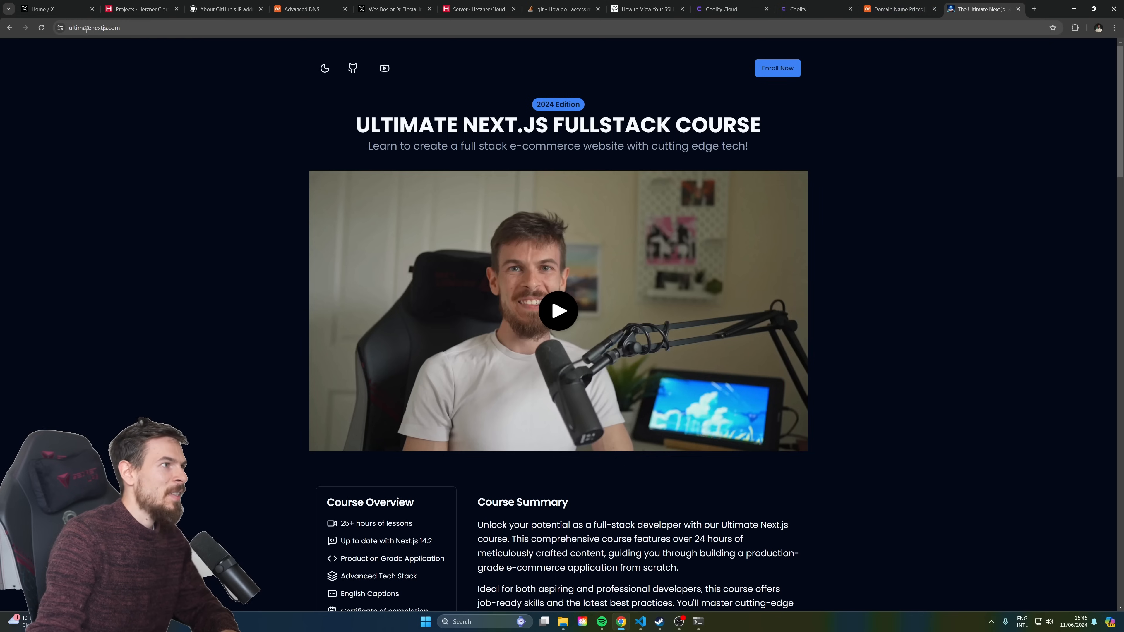
left_click(898, 9)
left_click_drag(474, 148, 373, 149)
key("ctrl+c")
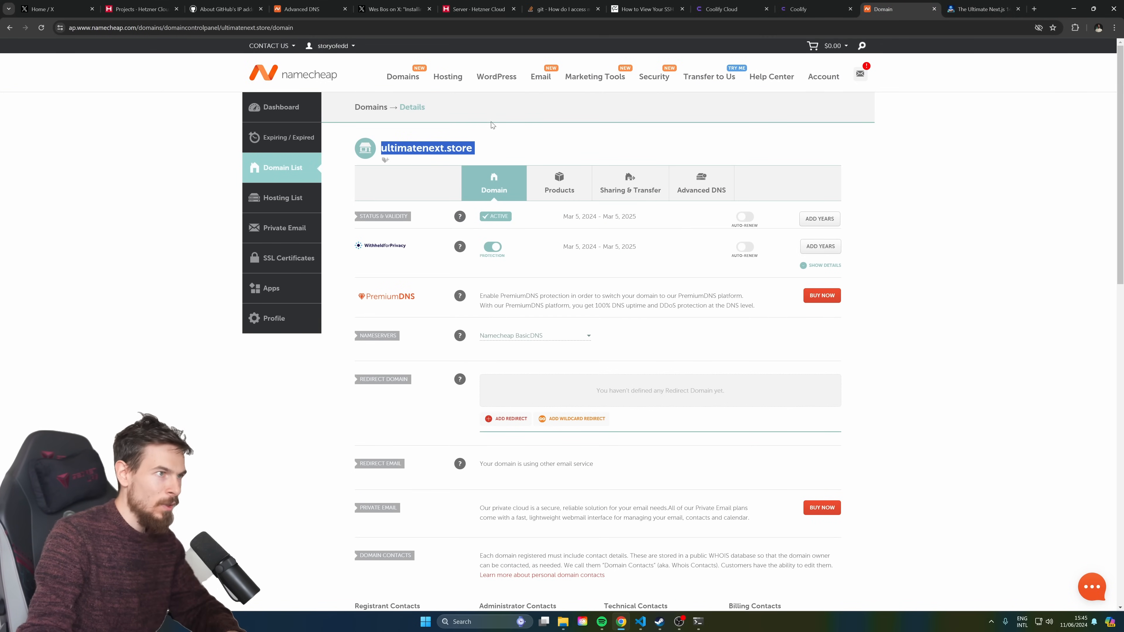
Visit ultimatenext.store in the browser to confirm it currently returns a 404
left_click(982, 9)
key("ctrl+l")
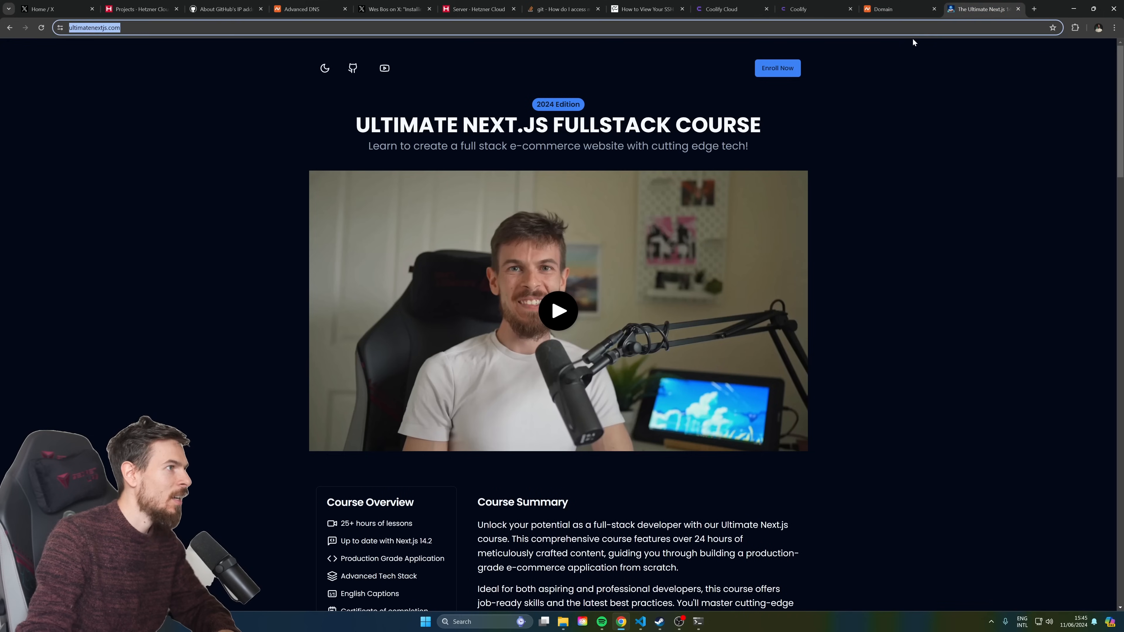
key("ctrl+v")
key("Return")
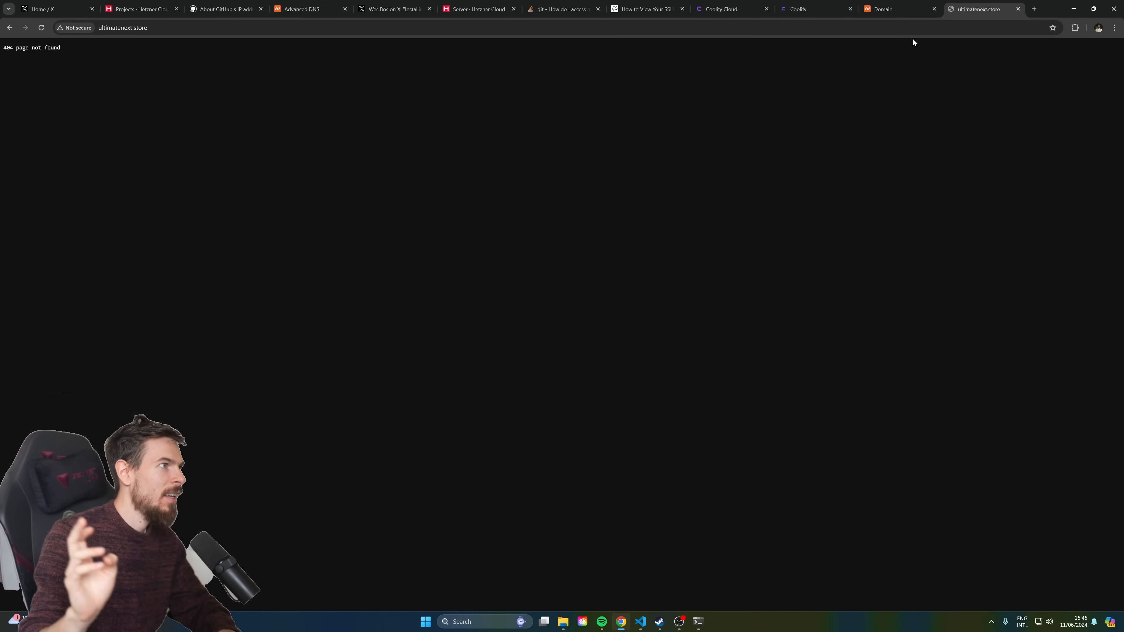
key("ctrl+w")
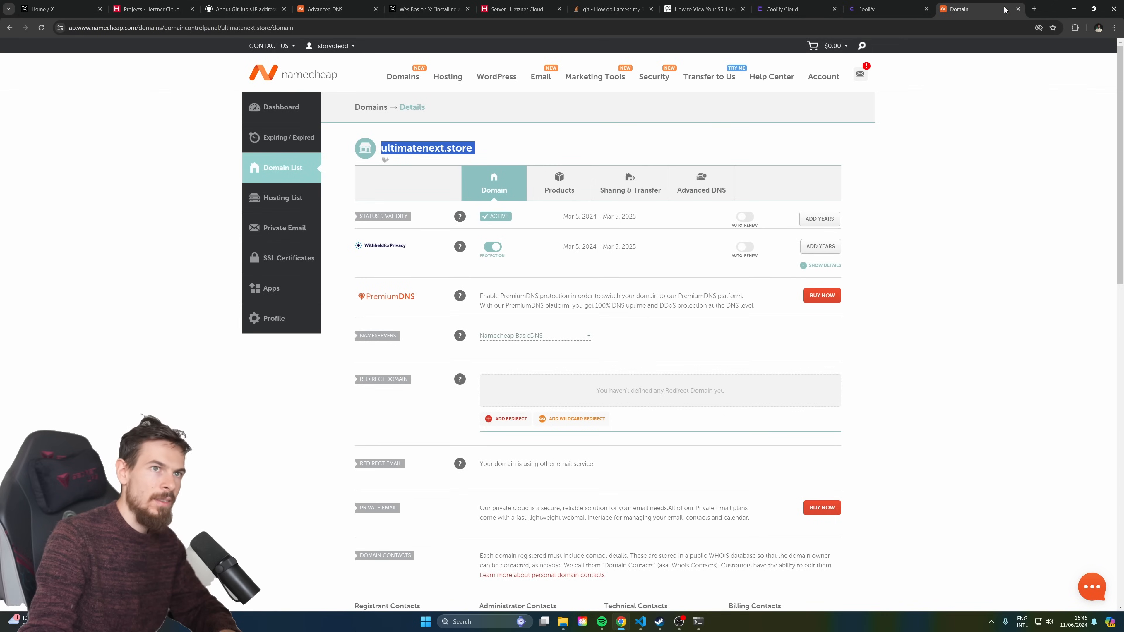
left_click(1034, 8)
key("ctrl+v")
key("Return")
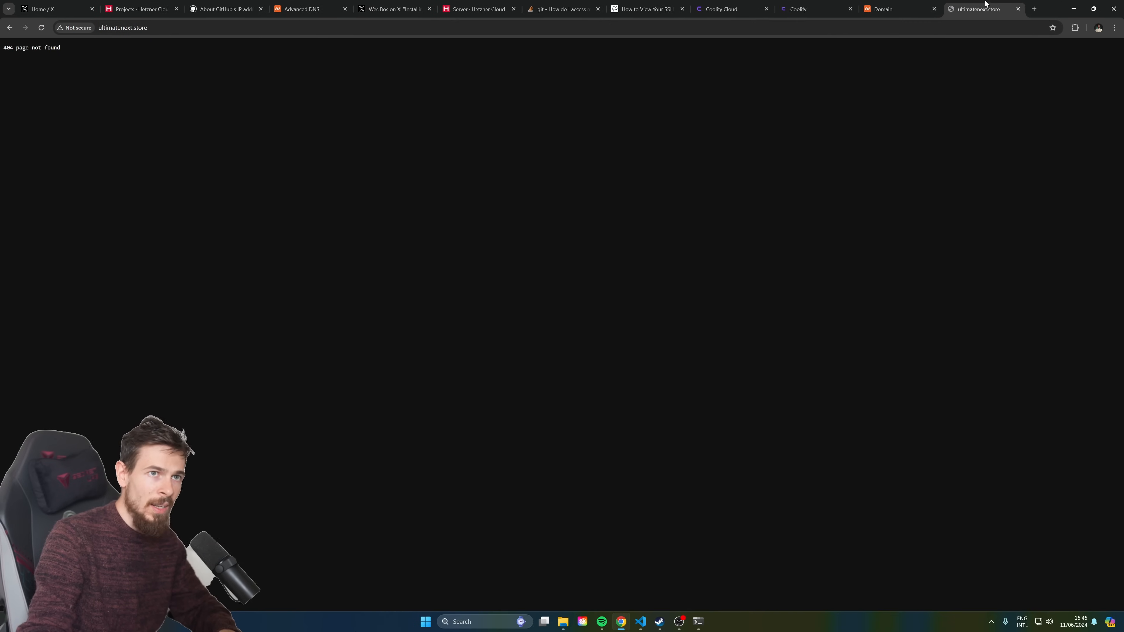
key("ctrl+w")
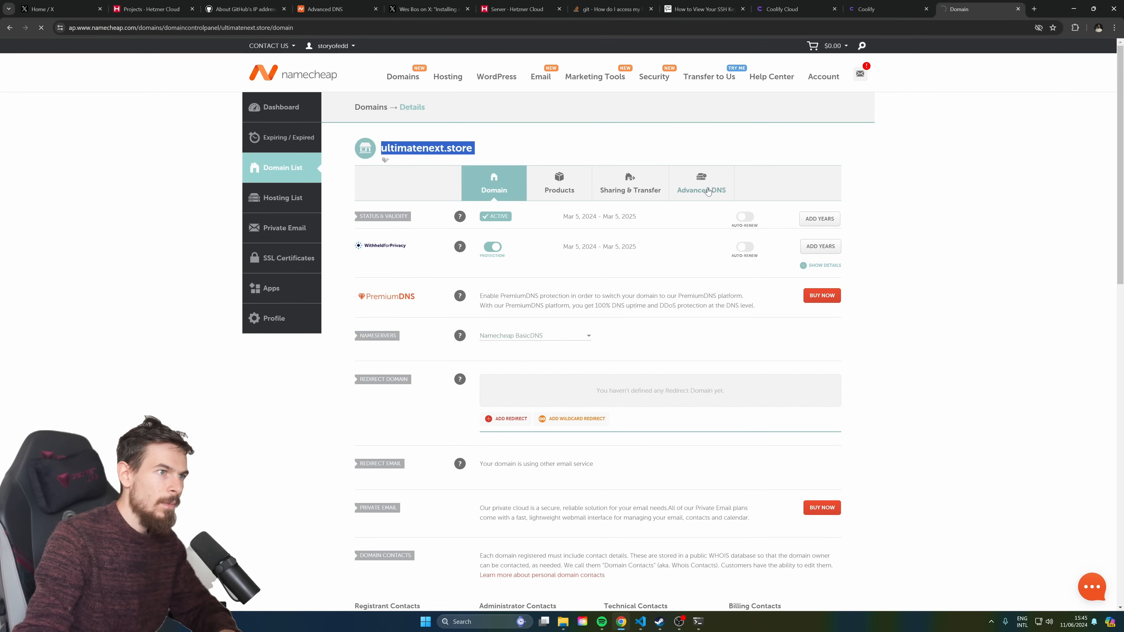
Open the domain's Advanced DNS records and inspect the wildcard (*) A record
left_click(708, 194)
scroll(565, 284, "down", 2)
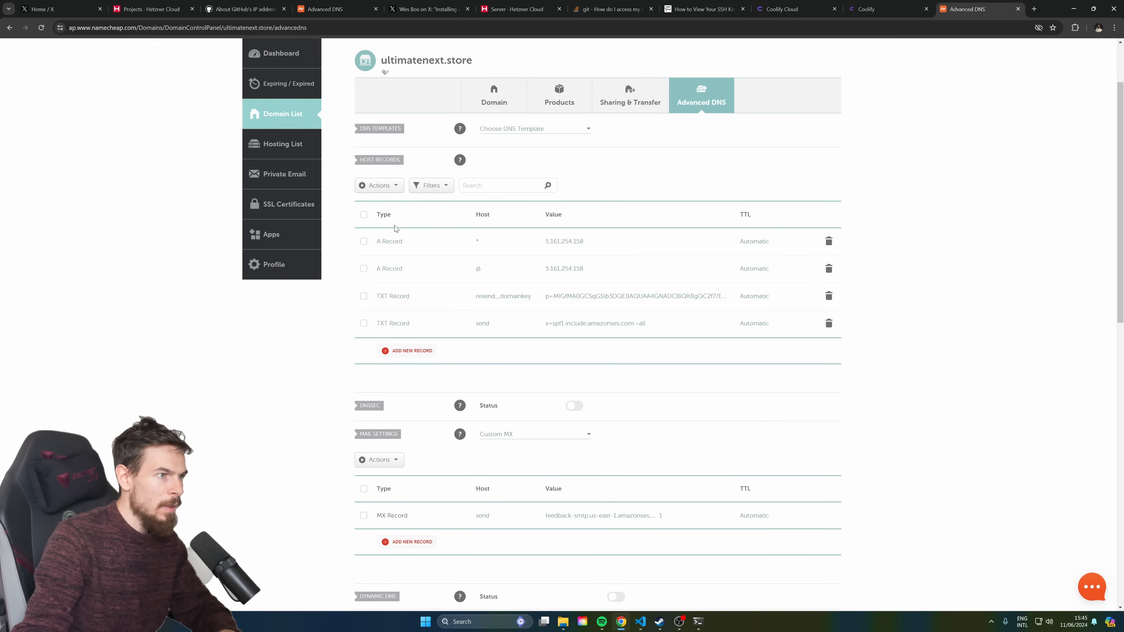
scroll(496, 265, "up", 1)
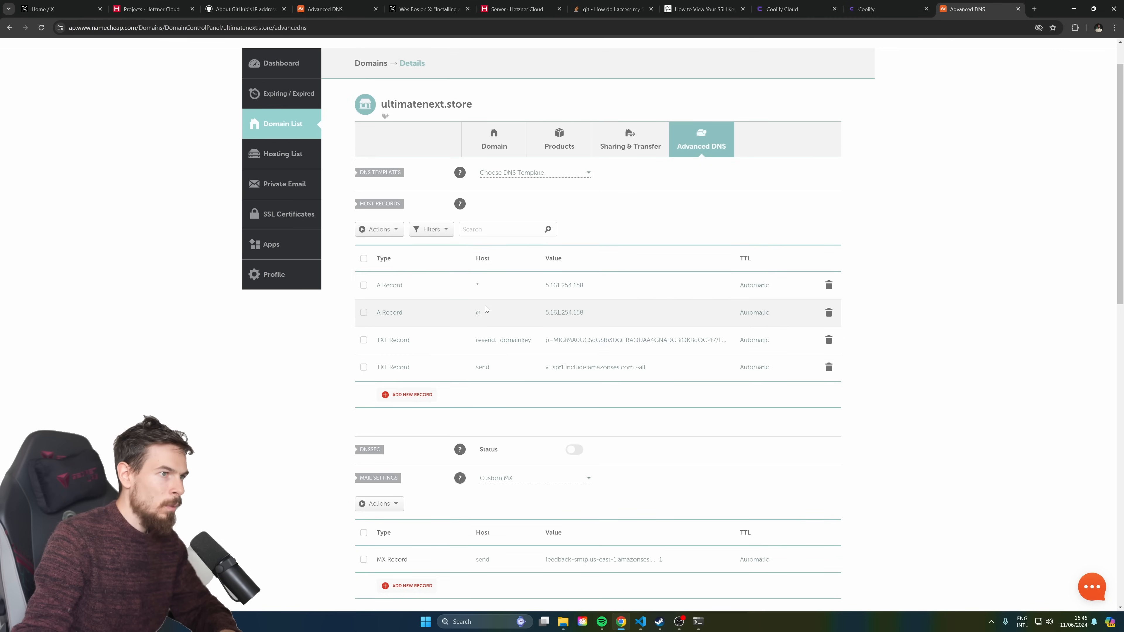
left_click_drag(483, 288, 464, 291)
left_click_drag(598, 287, 542, 288)
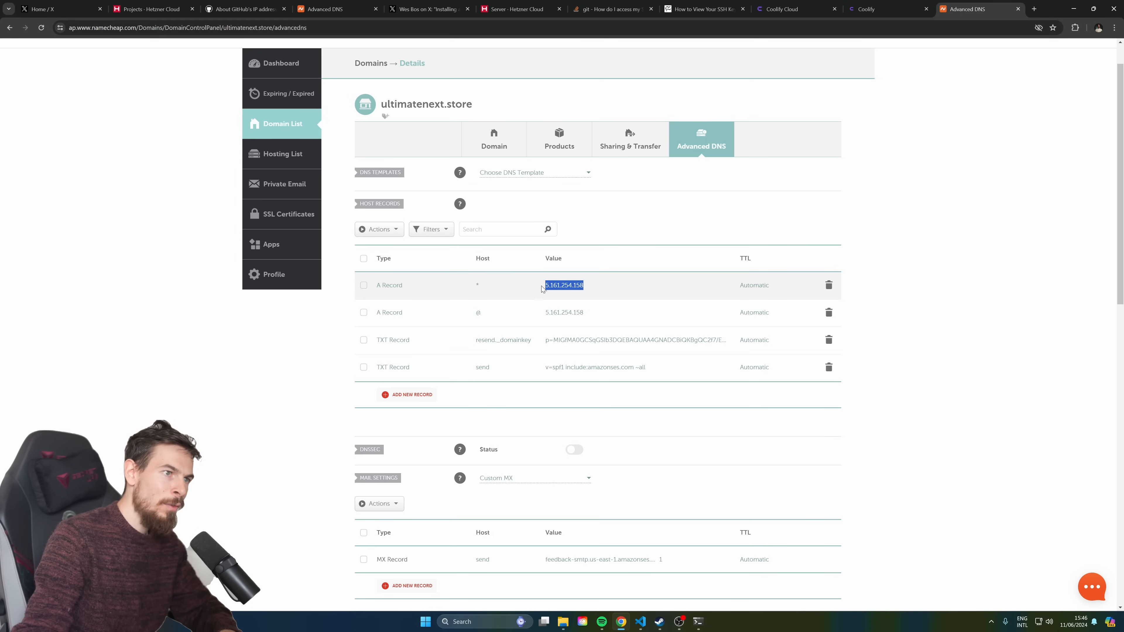
Point the * A record to server IP 5.161.254.158, then select the @ record's value
left_click(816, 4)
left_click(868, 4)
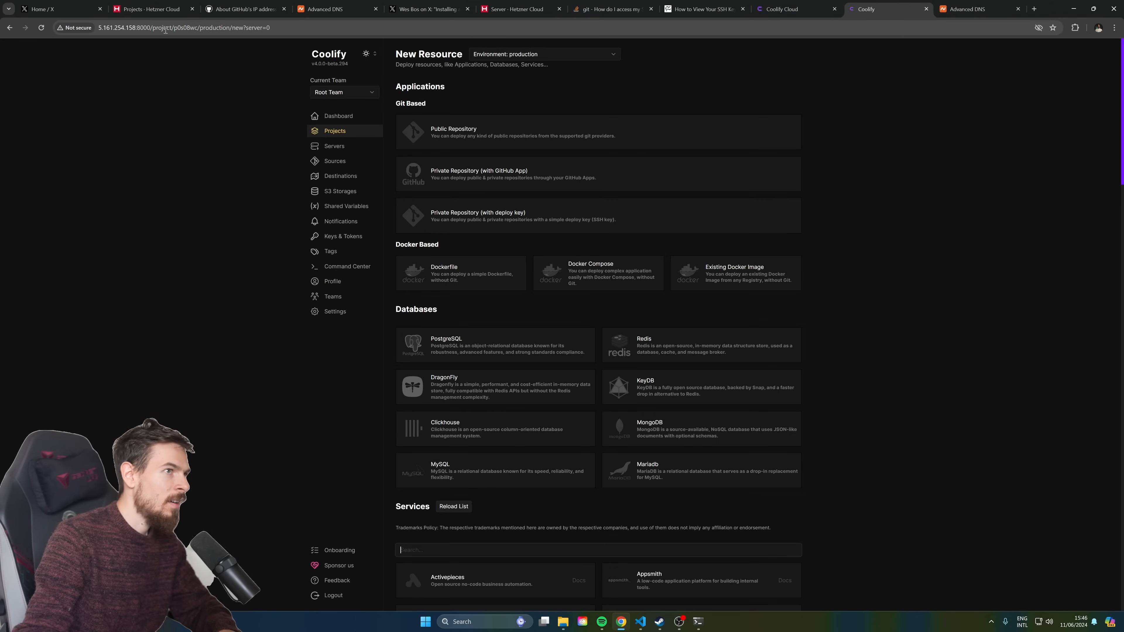
left_click(515, 9)
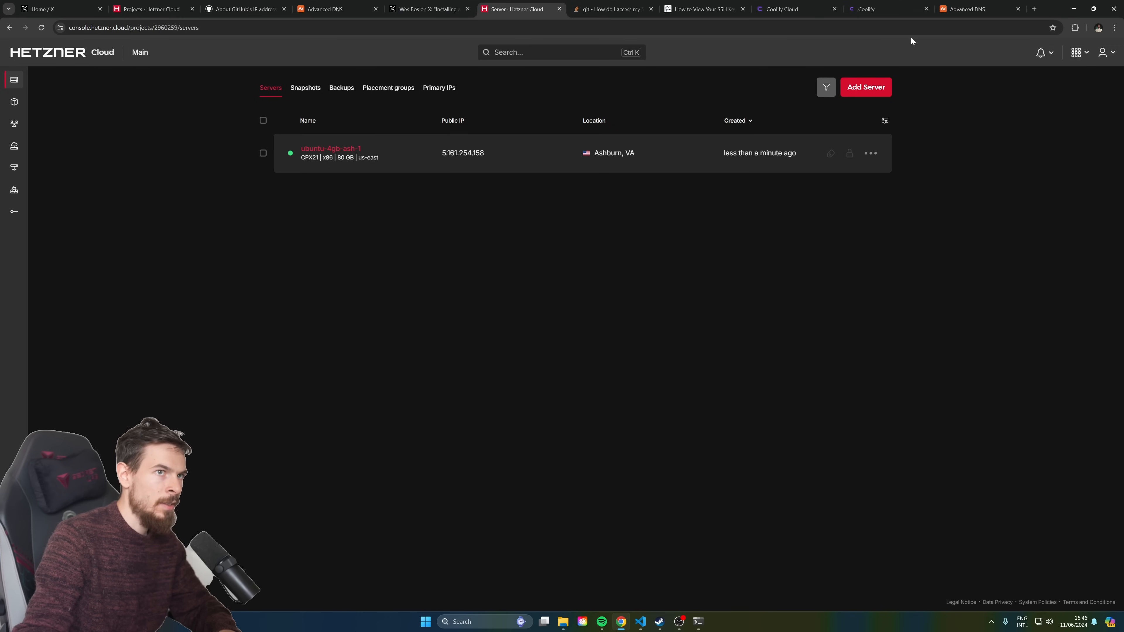
left_click(978, 9)
left_click(570, 286)
left_click(603, 315)
left_click_drag(607, 315, 531, 316)
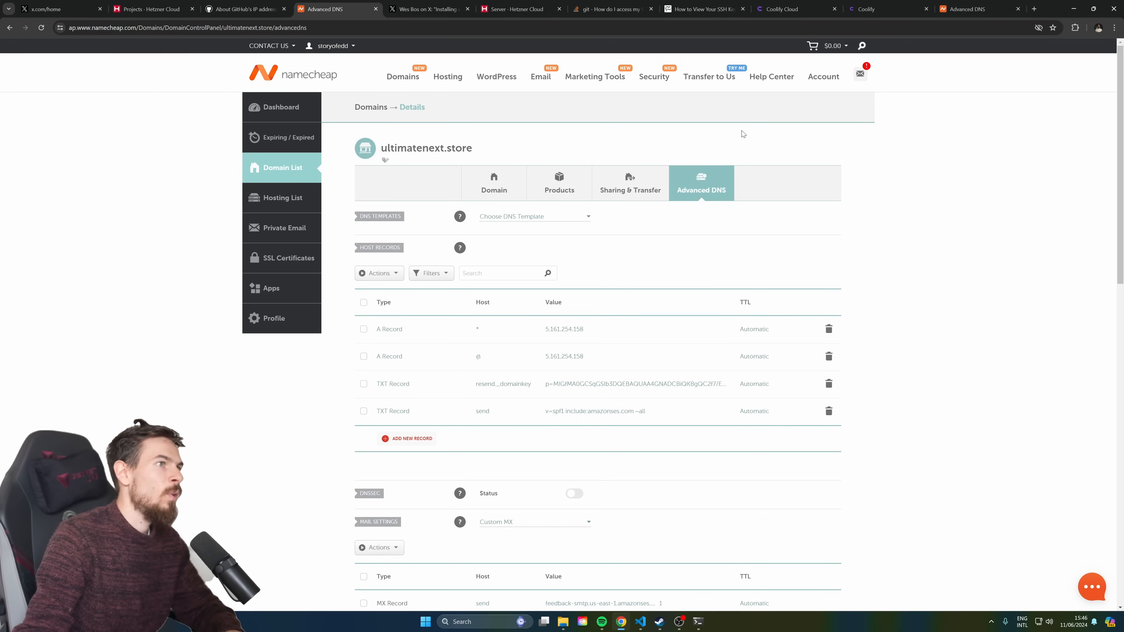
Return to the self-hosted Coolify dashboard tab, showing its Settings page
left_click(878, 5)
left_click(792, 9)
left_click(869, 3)
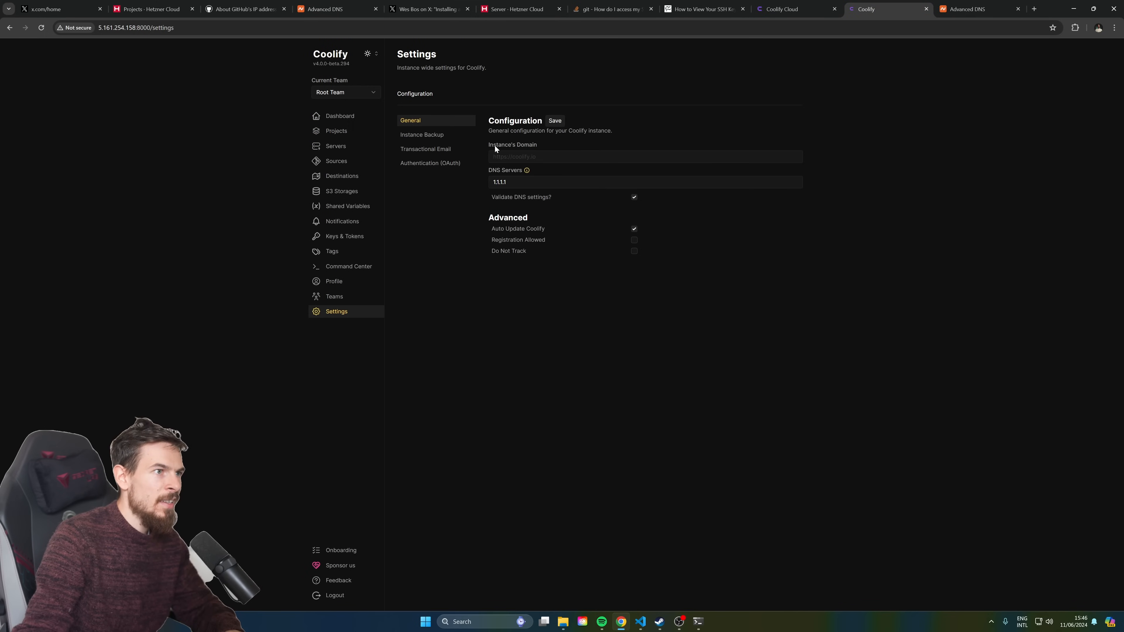
Confirm ultimatenext.store reaches only Coolify's '404 page not found' past the certificate warning
left_click_drag(517, 143, 486, 144)
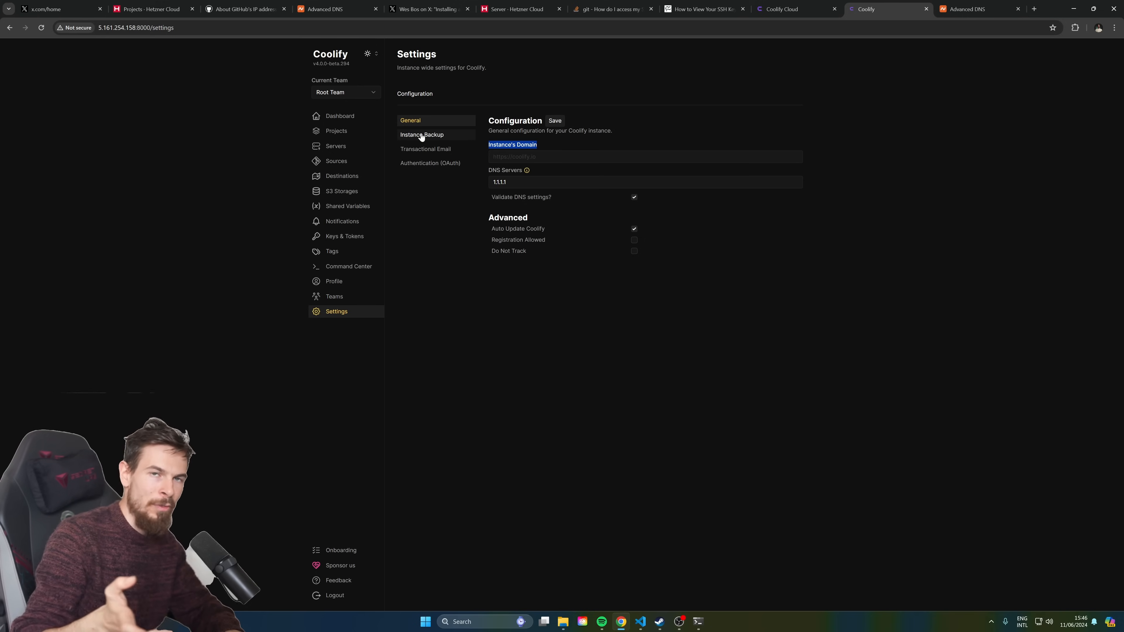
left_click(539, 160)
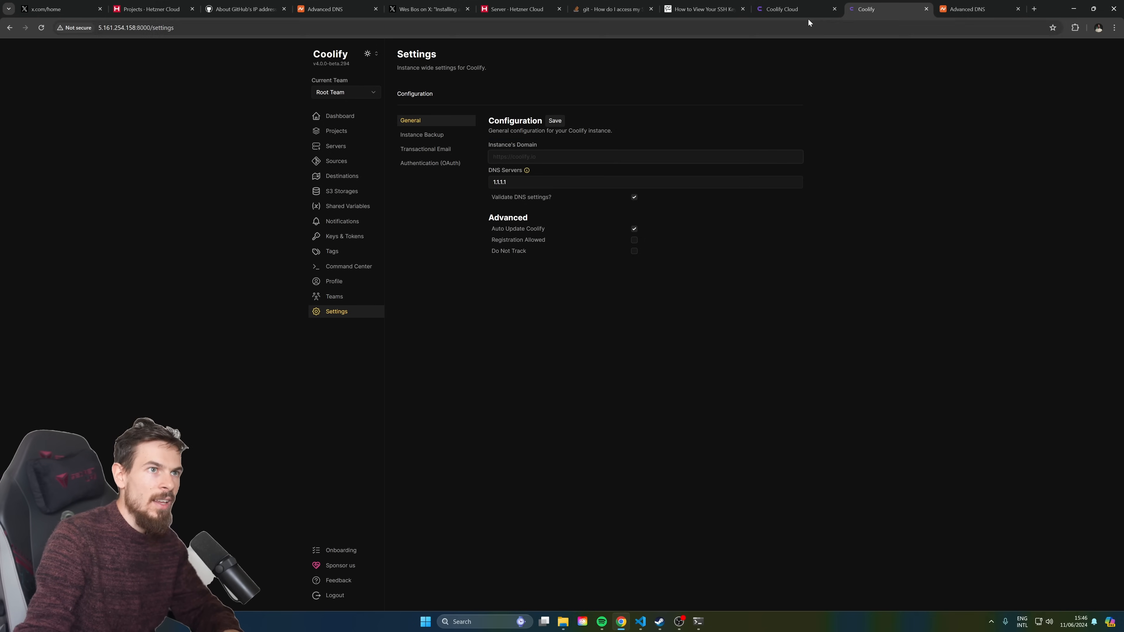
left_click(1034, 10)
type("ultimatenext.store")
key("Return")
left_click(239, 31)
key("ctrl+c")
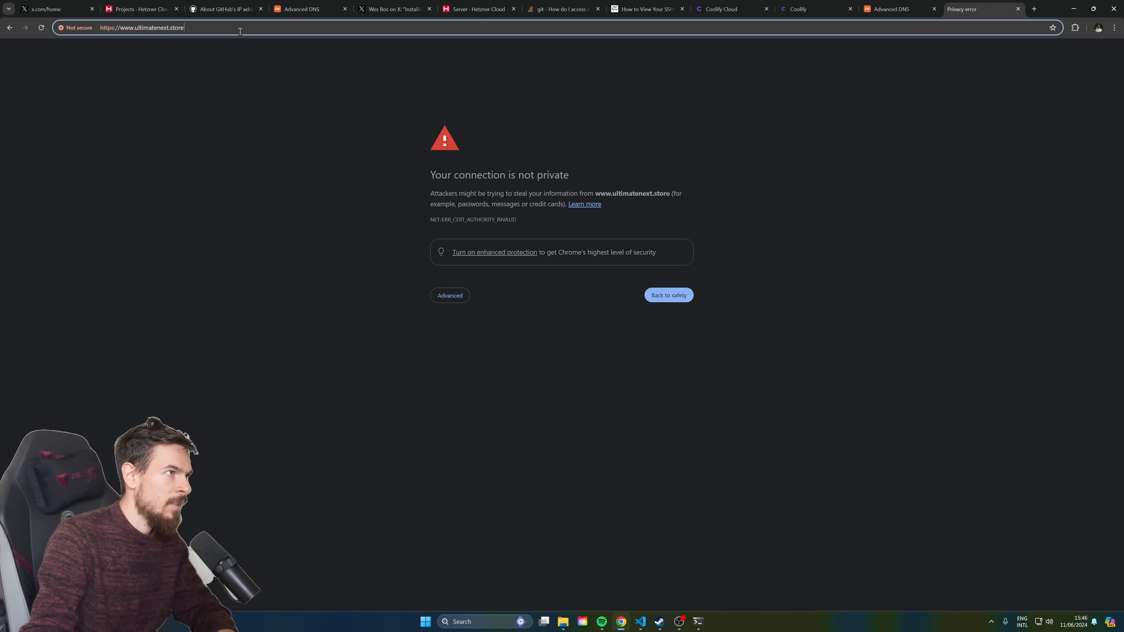
left_click(456, 296)
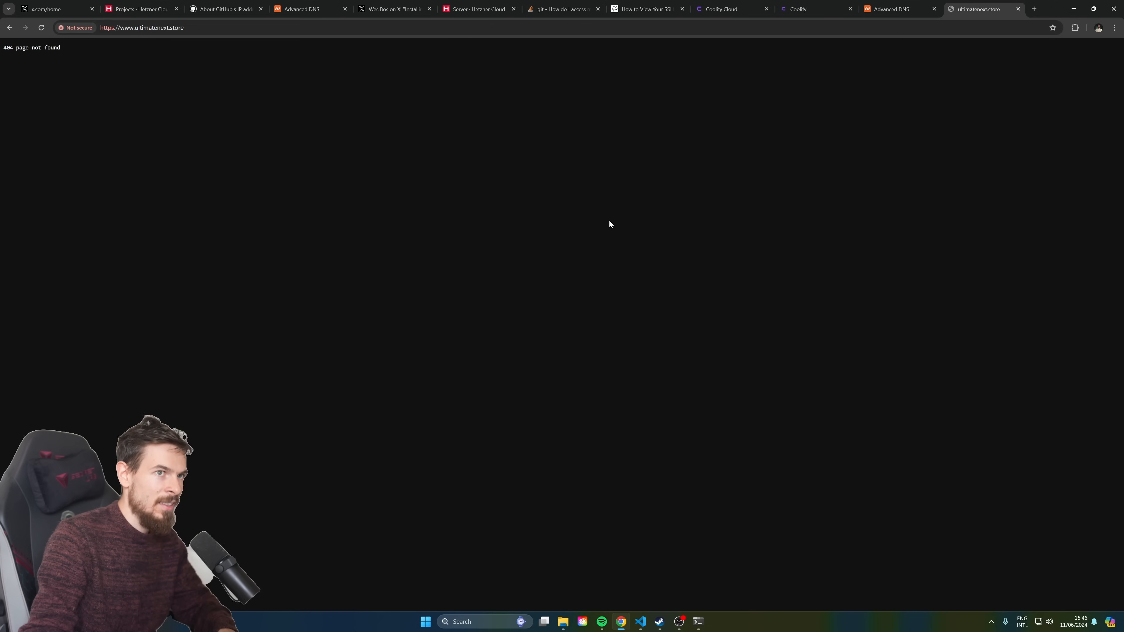
left_click_drag(3, 47, 76, 52)
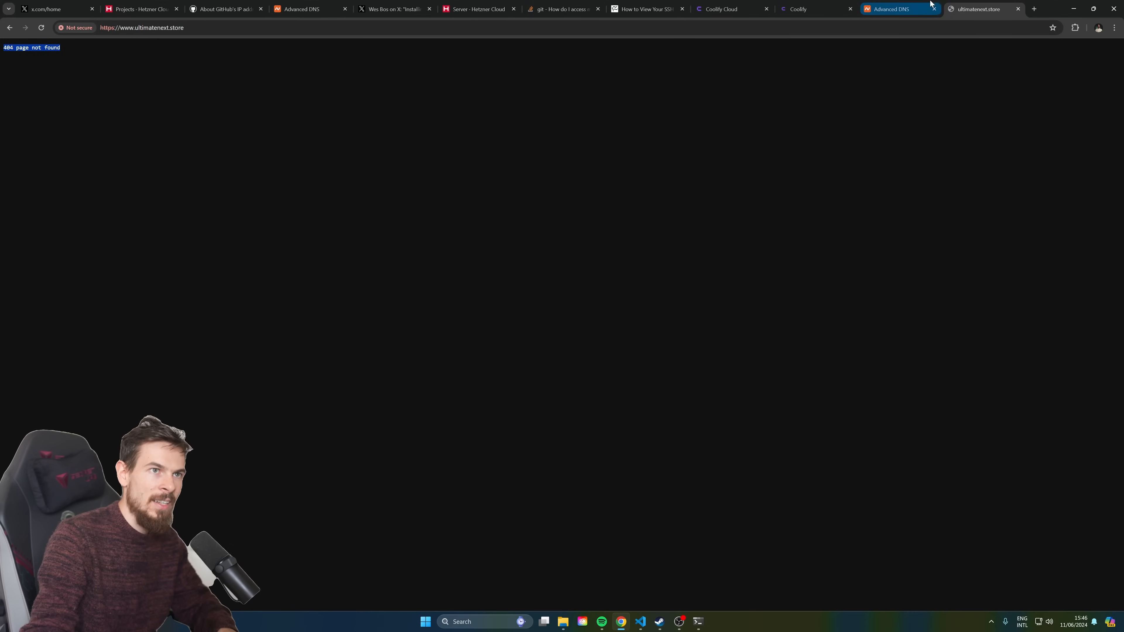
left_click(1018, 9)
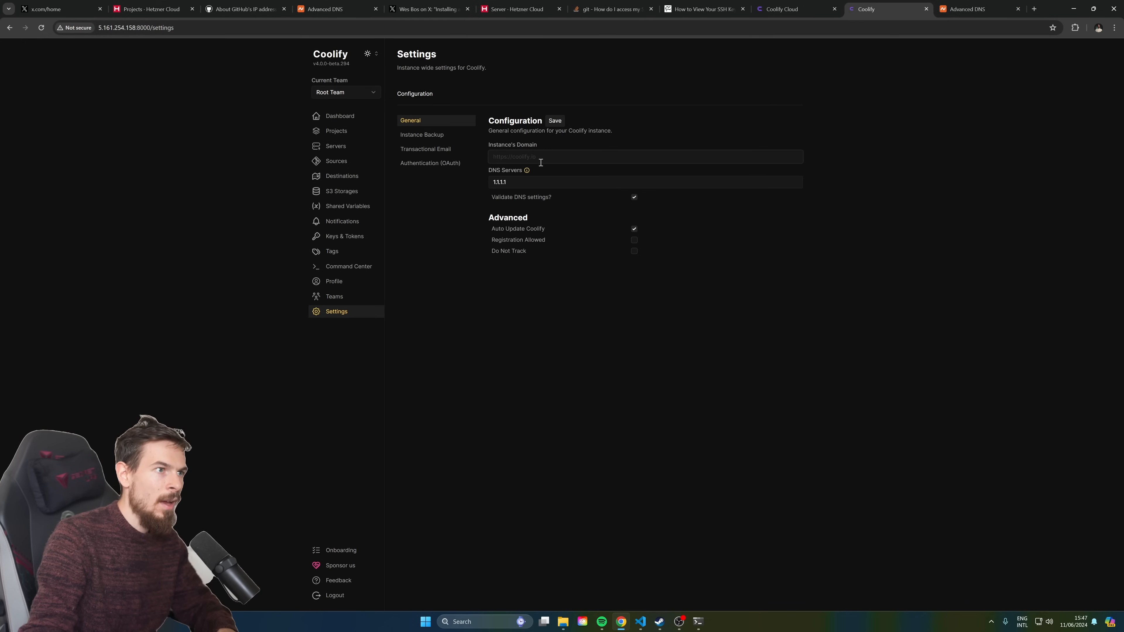
left_click(533, 157)
key("ctrl+v")
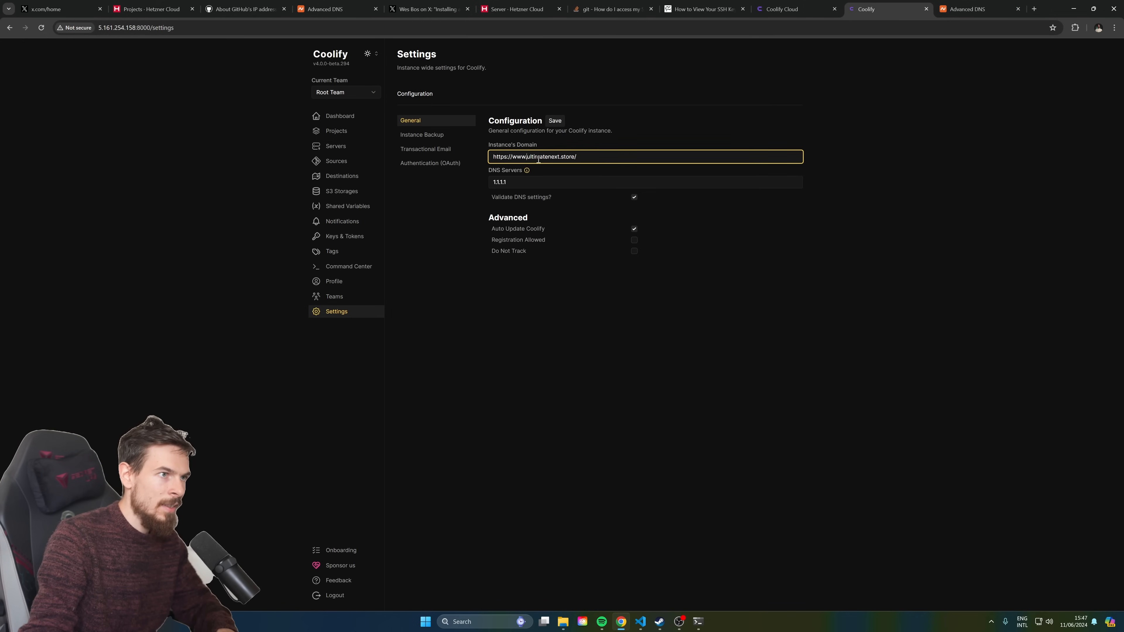
key("BackSpace")
key("BackSpace")
key("BackSpace")
key("BackSpace")
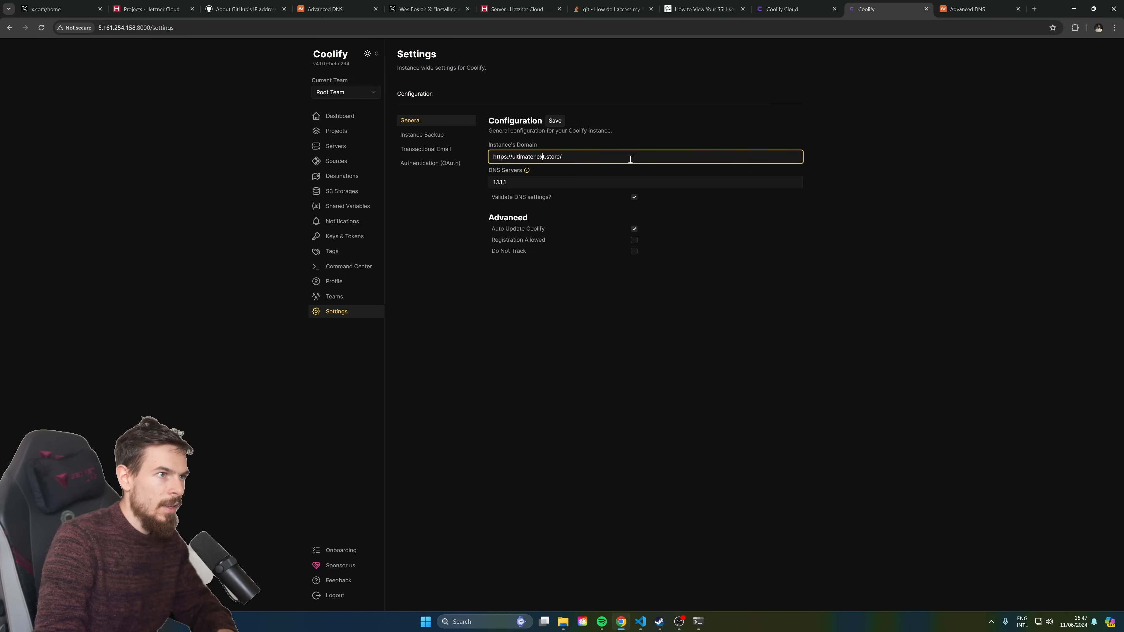
type("coolify.")
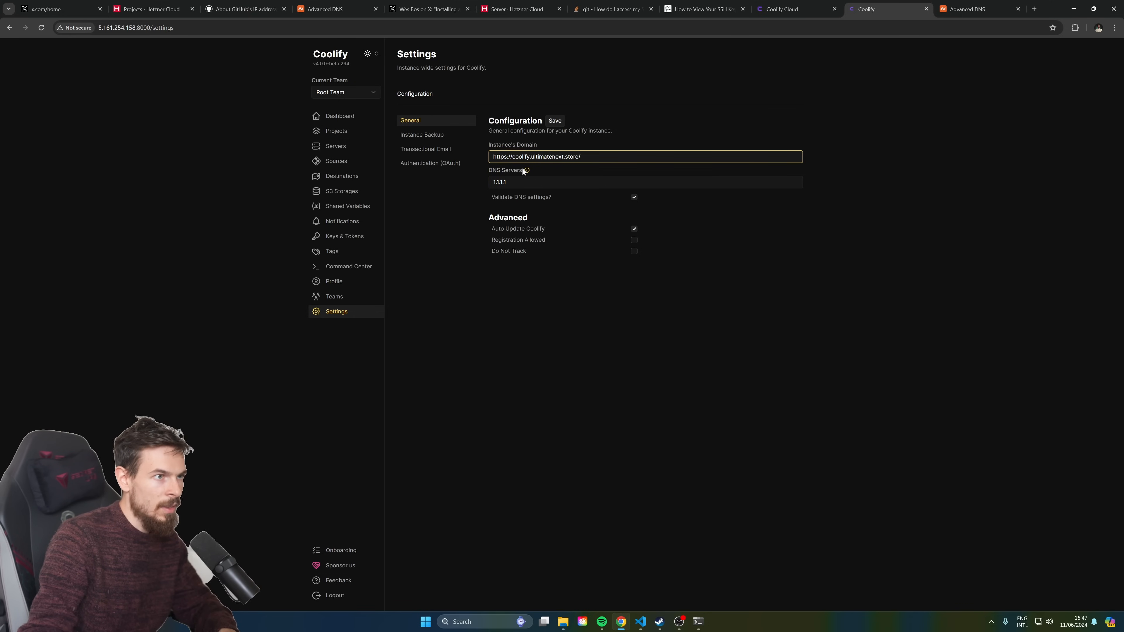
left_click(555, 120)
left_click_drag(587, 153, 419, 152)
key("ctrl+c")
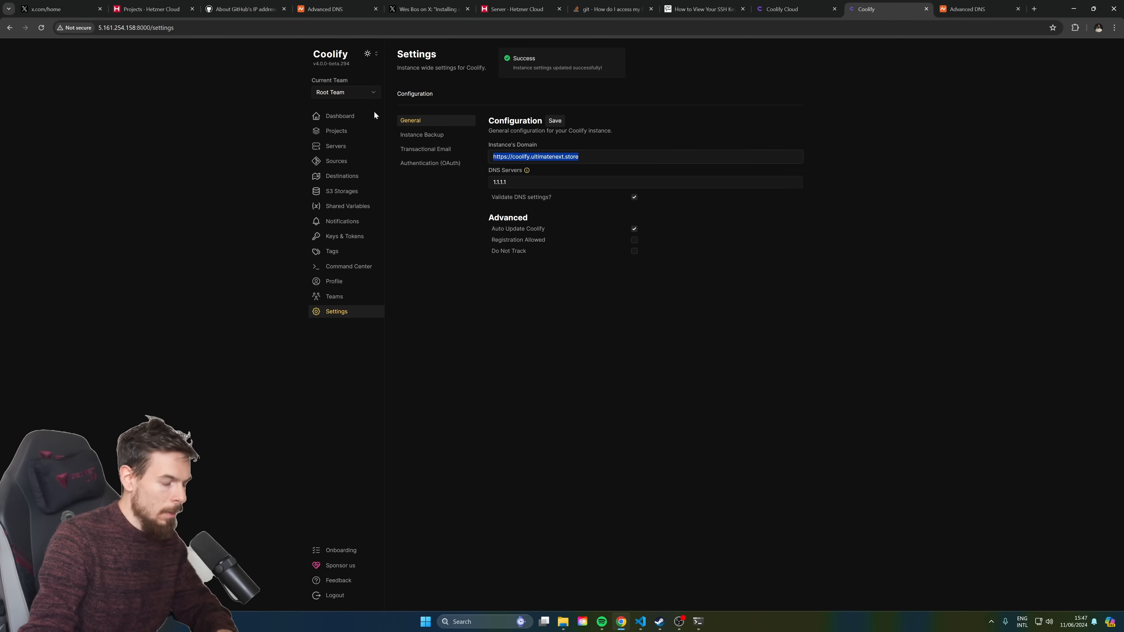
left_click(1036, 9)
key("ctrl+v")
key("Return")
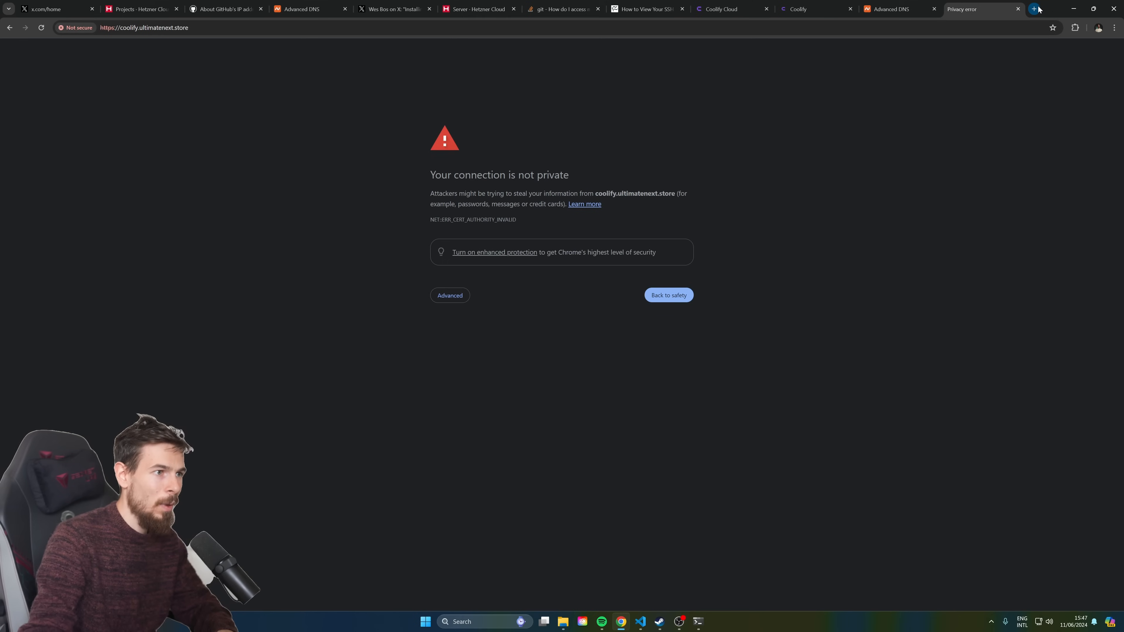
Proceed past the certificate warning to Coolify's login page, reload it, then close the tab
left_click(447, 296)
left_click(471, 361)
left_click(238, 32)
key("ctrl+c")
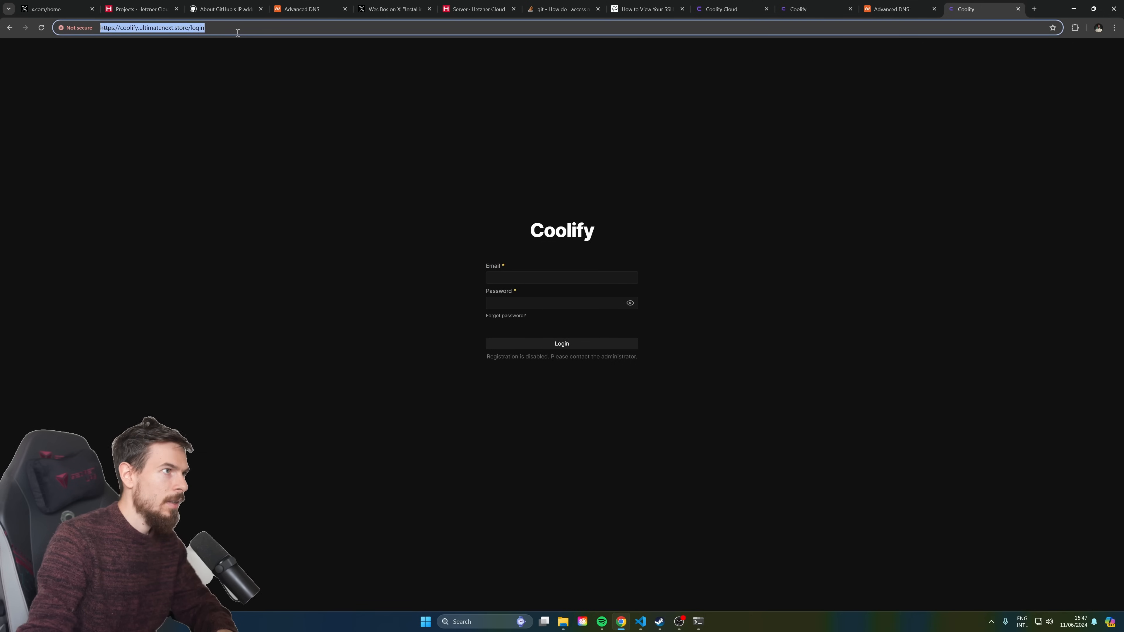
key("Return")
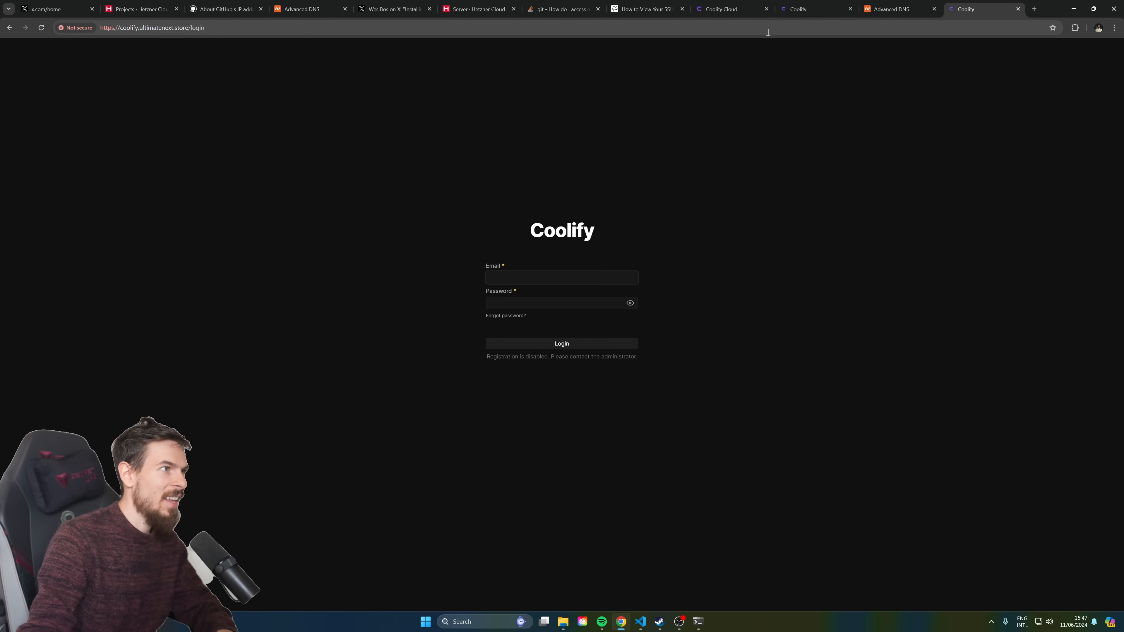
key("ctrl+w")
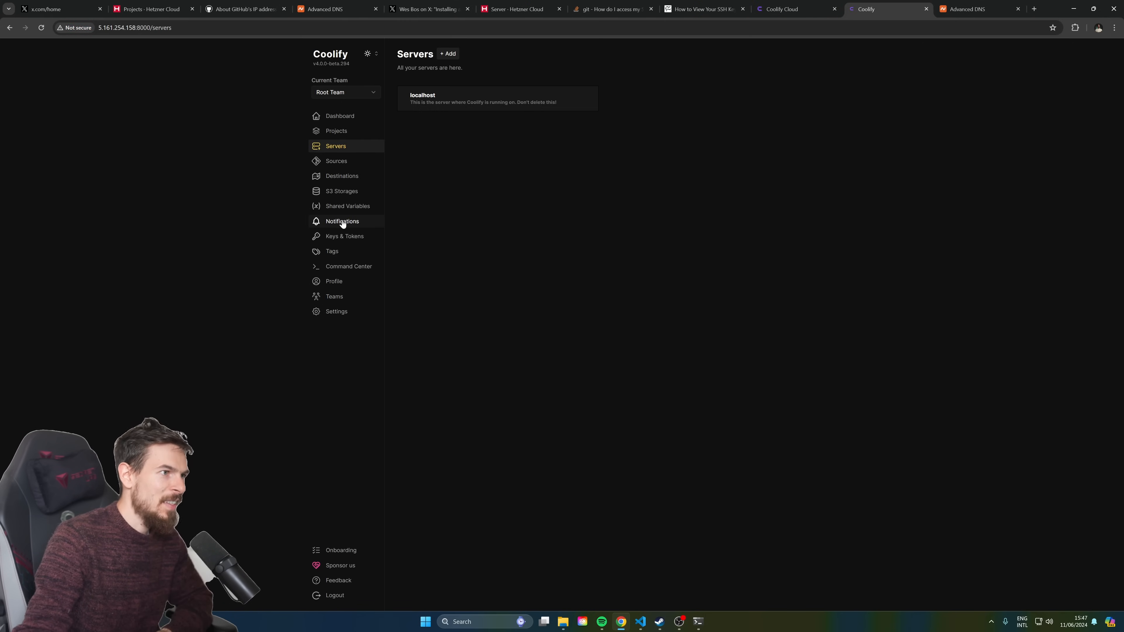
Browse Shared Variables, S3 Storages and Destinations, ending on the Servers list
left_click(348, 211)
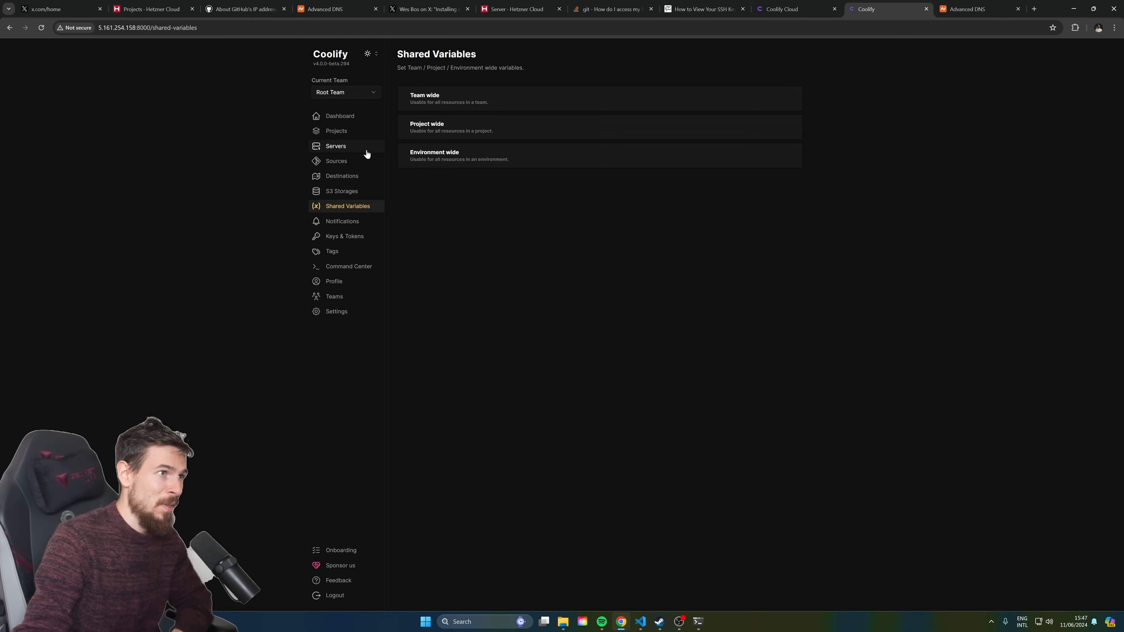
left_click(342, 191)
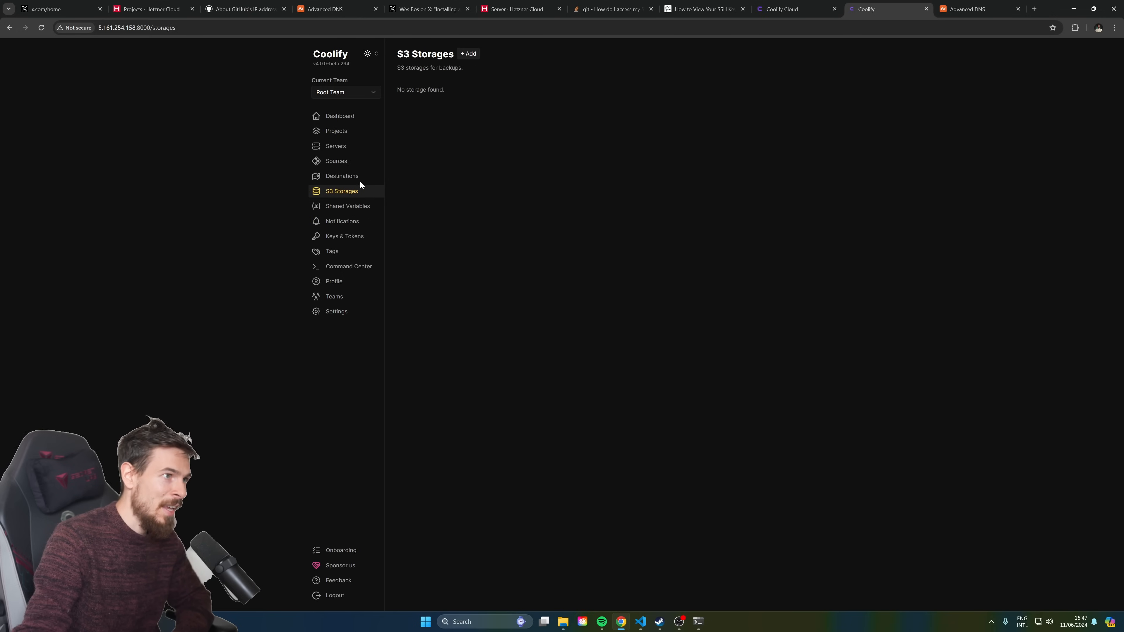
left_click(351, 176)
left_click(340, 150)
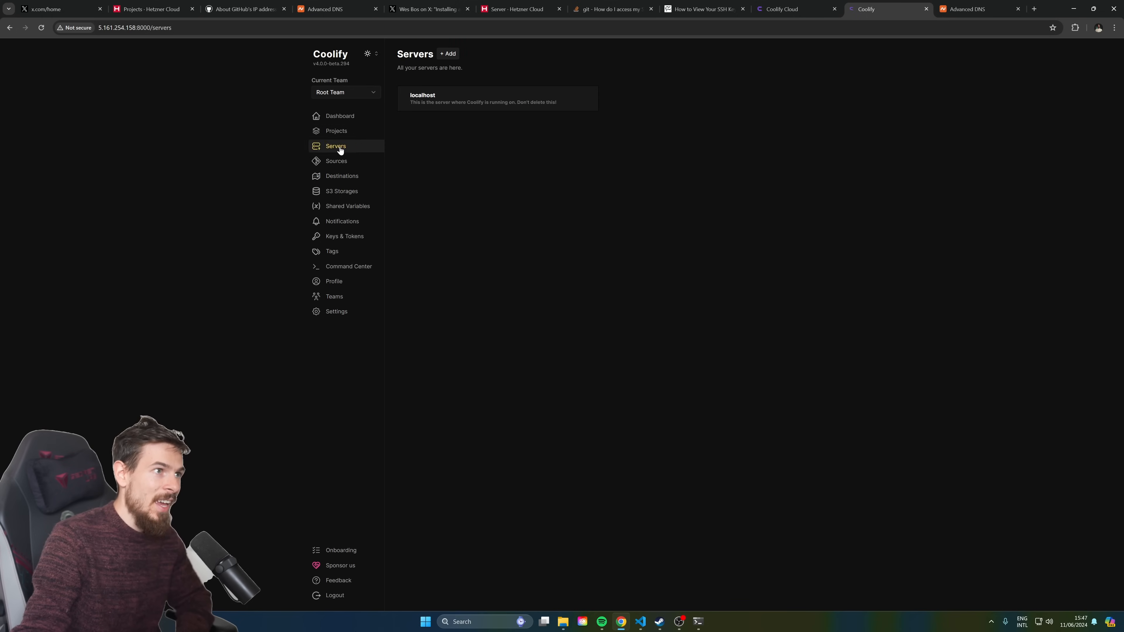
left_click(484, 96)
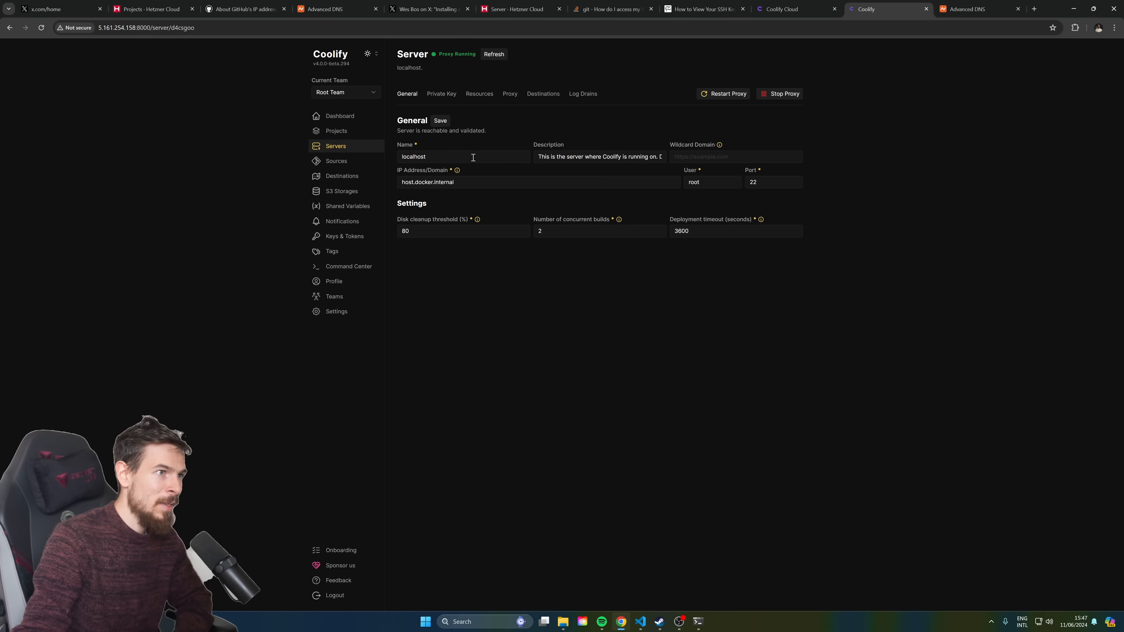
mouse_move(720, 146)
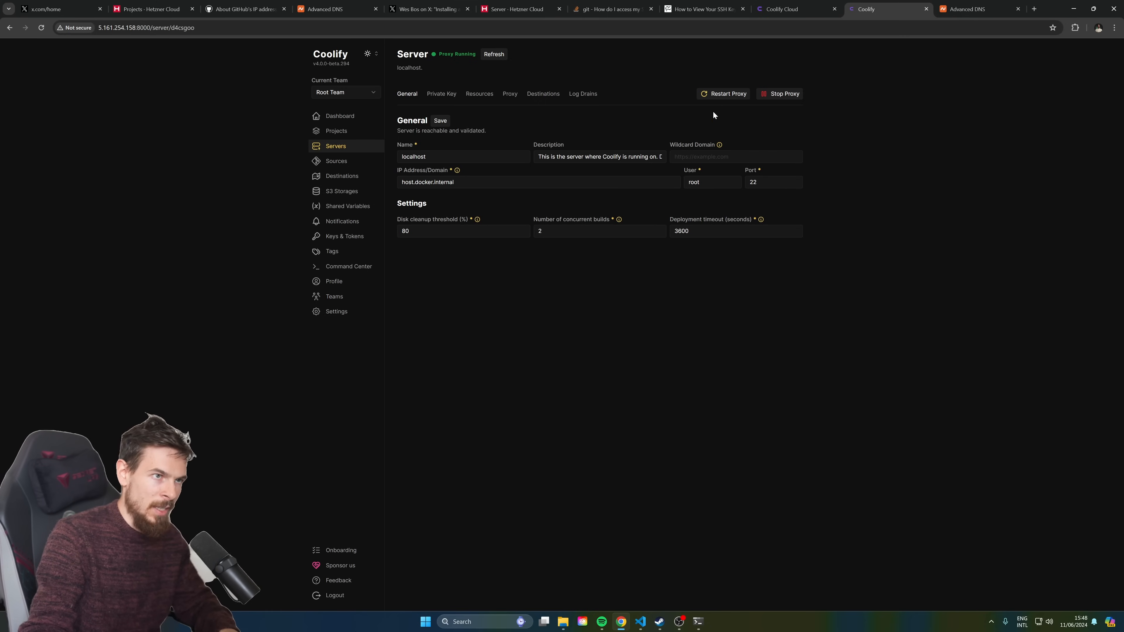
left_click(794, 155)
key("ctrl+v")
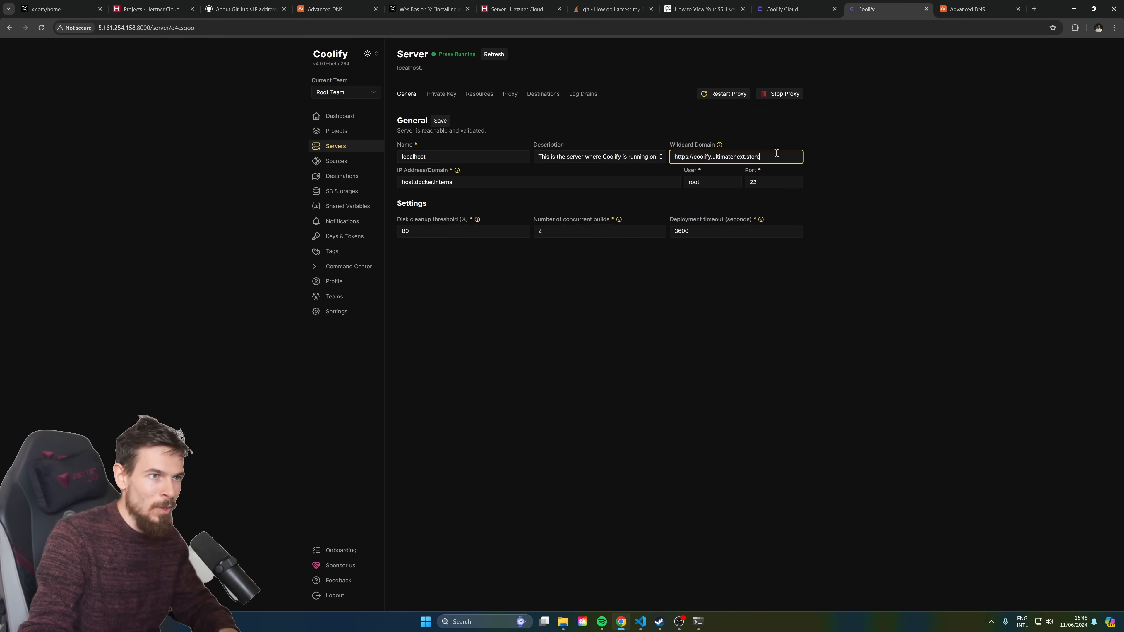
key("BackSpace")
key("BackSpace")
key("BackSpace")
key("BackSpace")
key("BackSpace")
key("BackSpace")
key("BackSpace")
key("Delete")
left_click(780, 133)
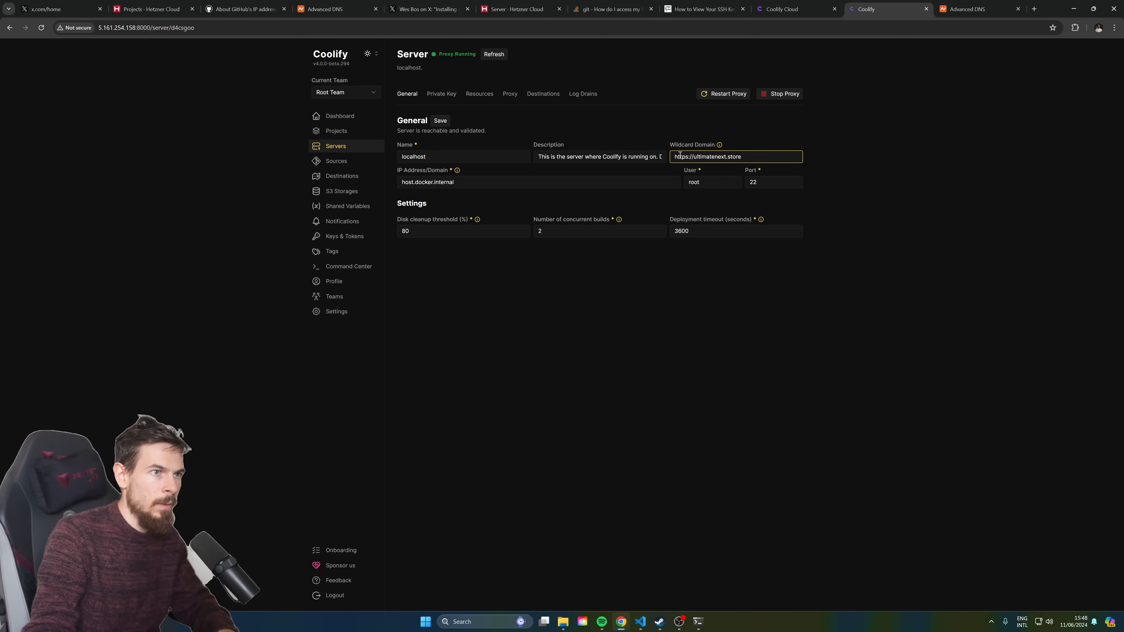
left_click(440, 121)
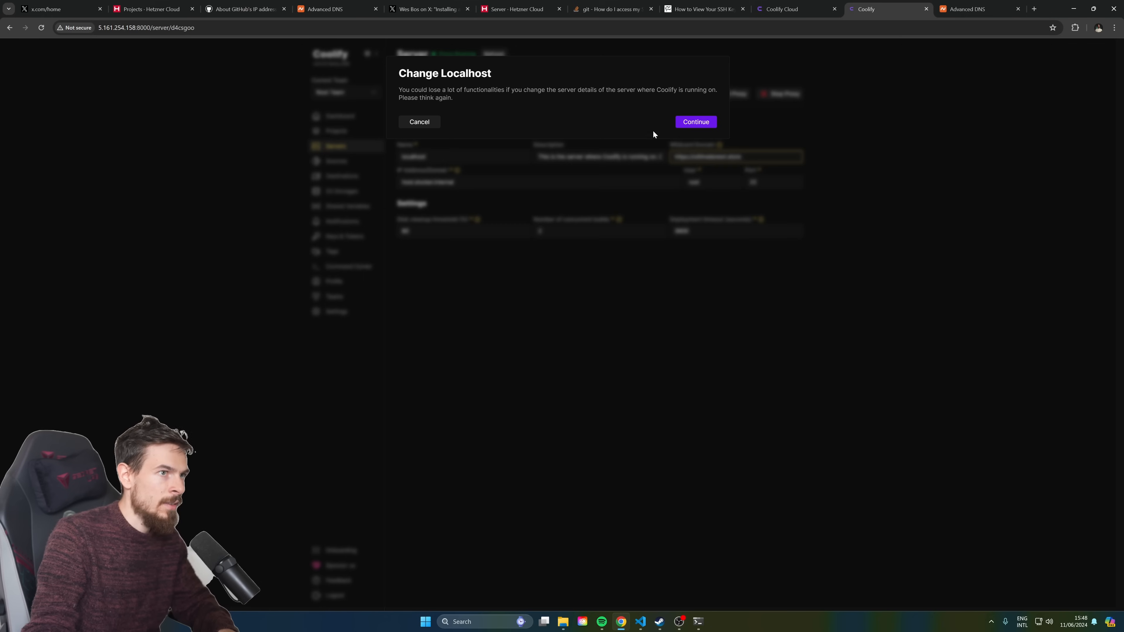
left_click(700, 122)
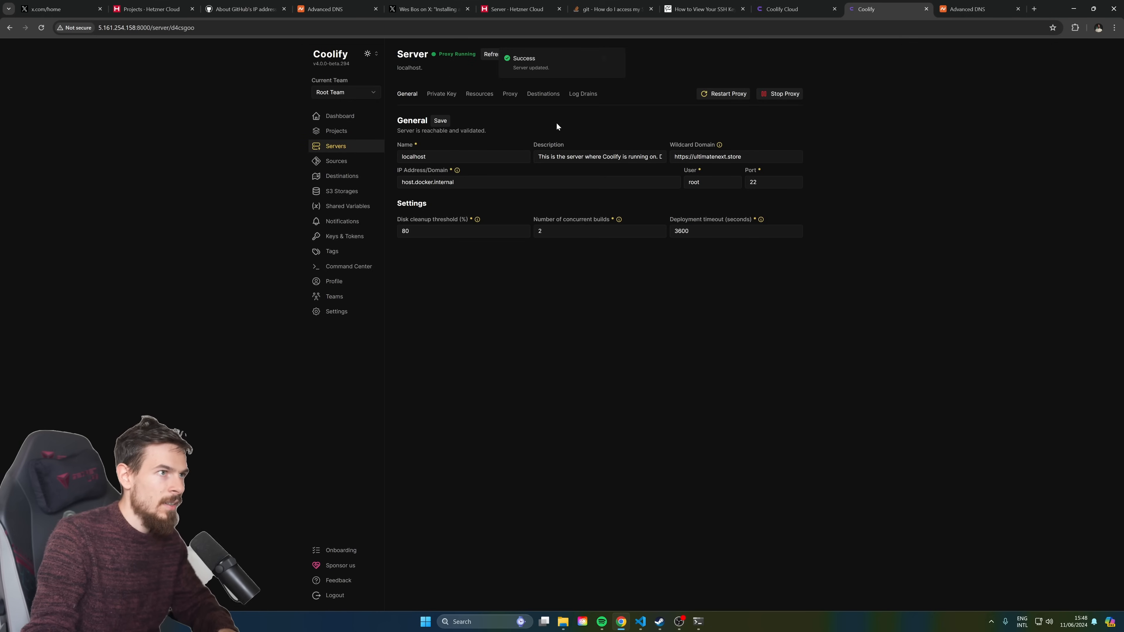
left_click(342, 131)
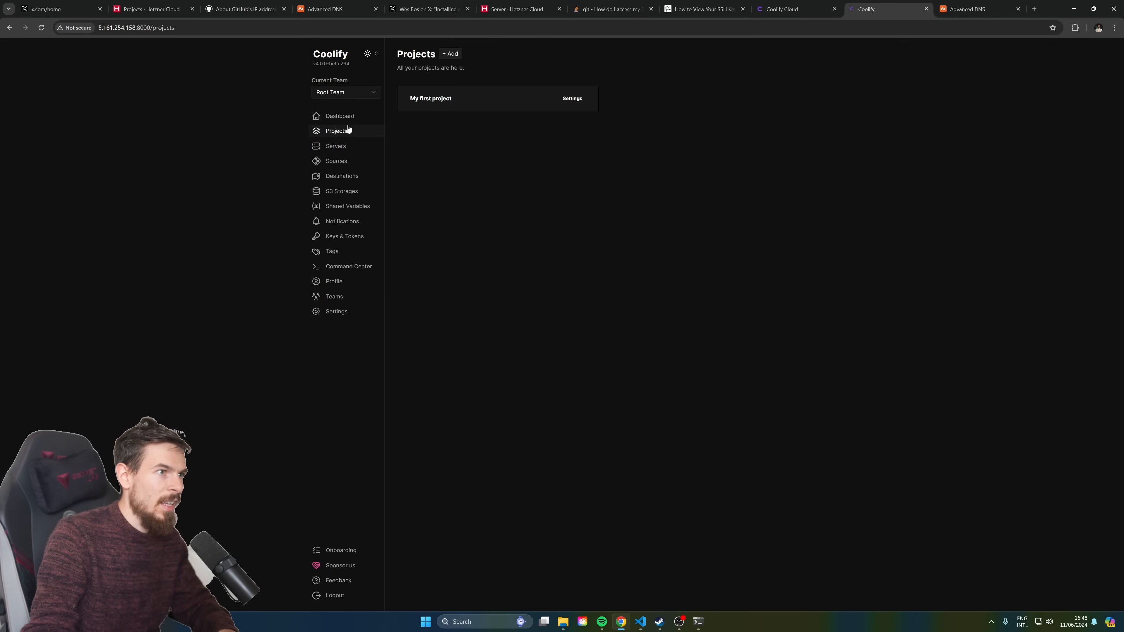
Start a new resource in My first project's production environment and browse the resource types
left_click(466, 96)
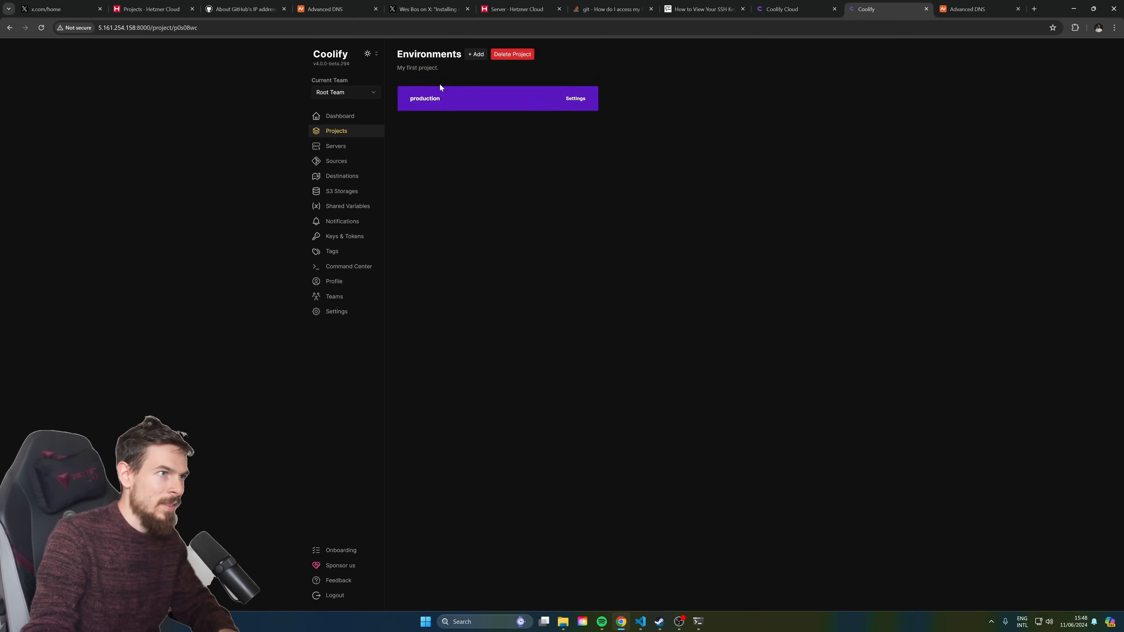
left_click(483, 94)
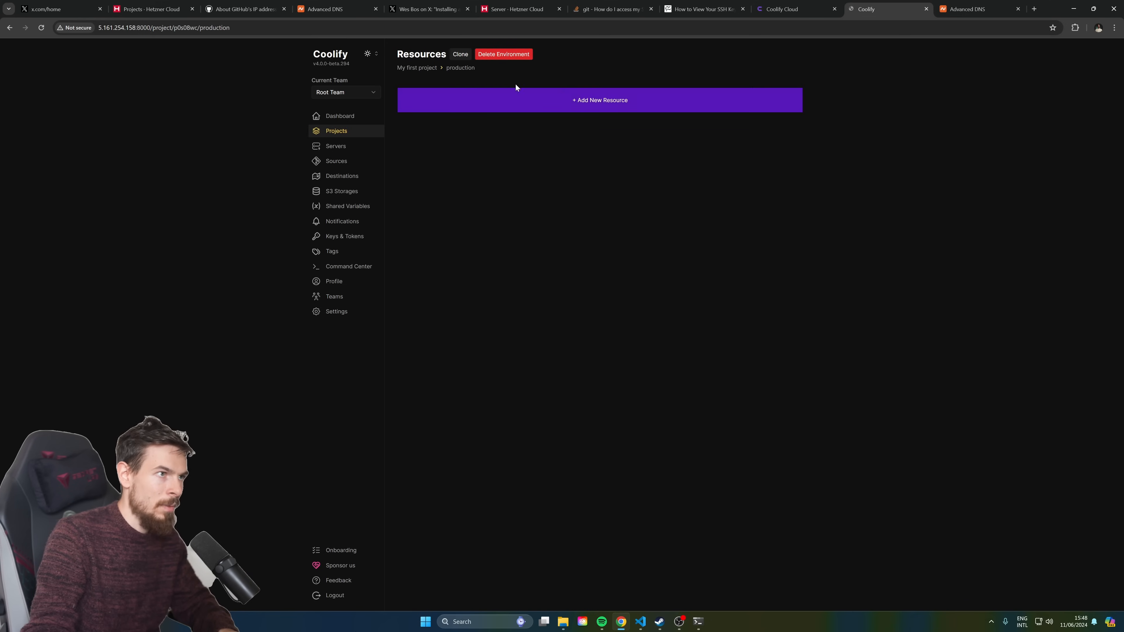
left_click(561, 103)
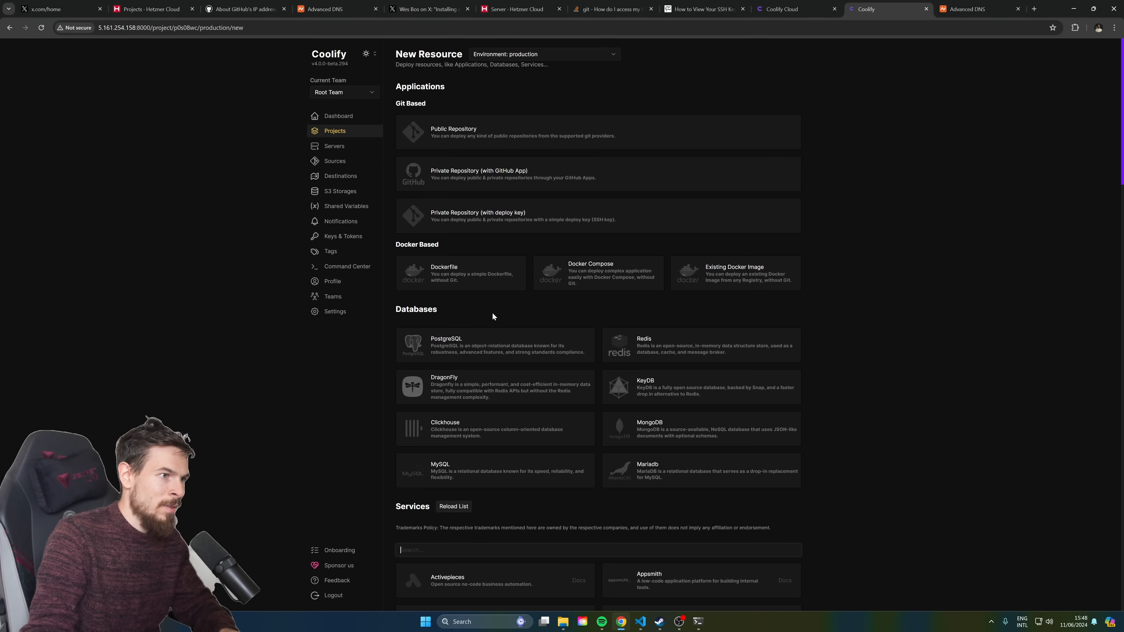
scroll(492, 312, "down", 3)
scroll(467, 221, "down", 10)
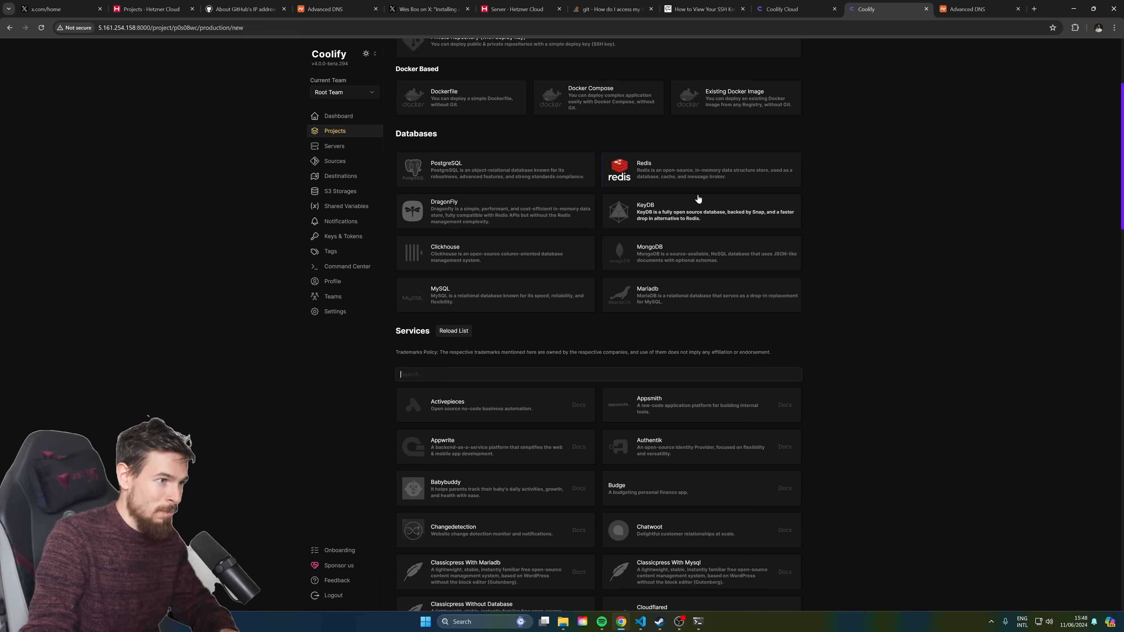
scroll(625, 375, "down", 11)
scroll(660, 299, "up", 13)
scroll(656, 282, "up", 11)
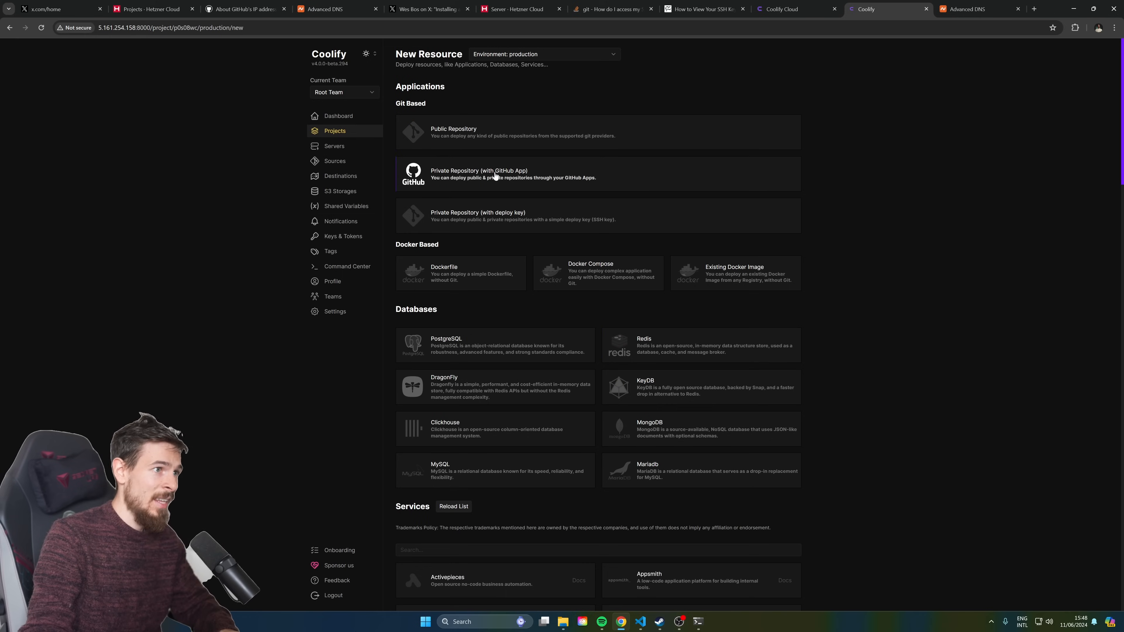
Choose Private Repository (with GitHub App) and add a GitHub App named next-landing
left_click(711, 177)
left_click(443, 122)
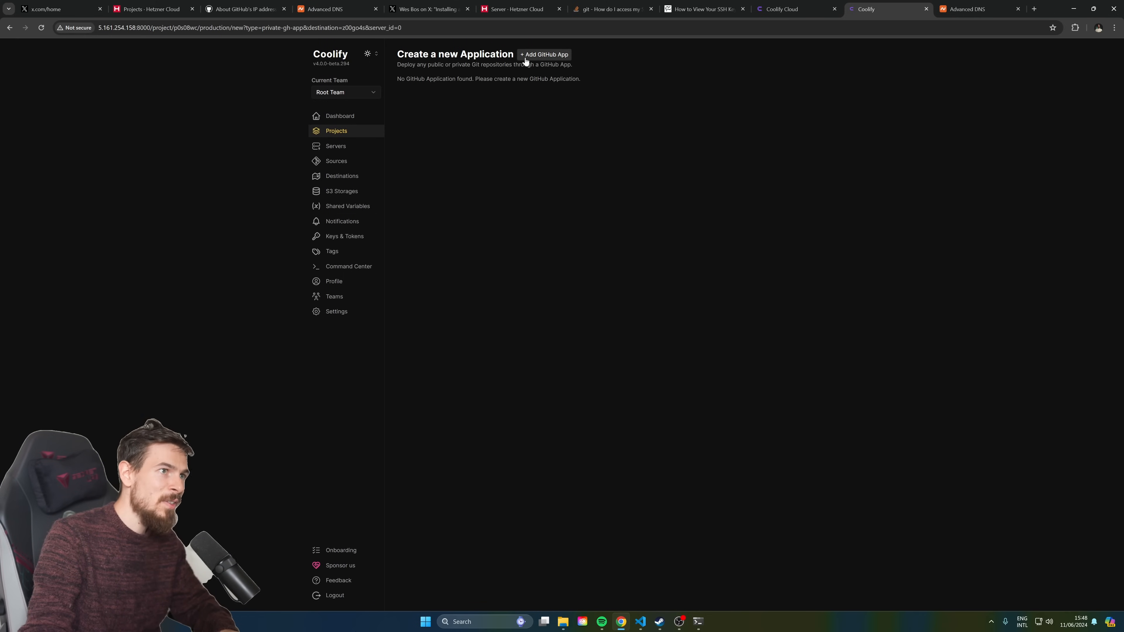
left_click(549, 56)
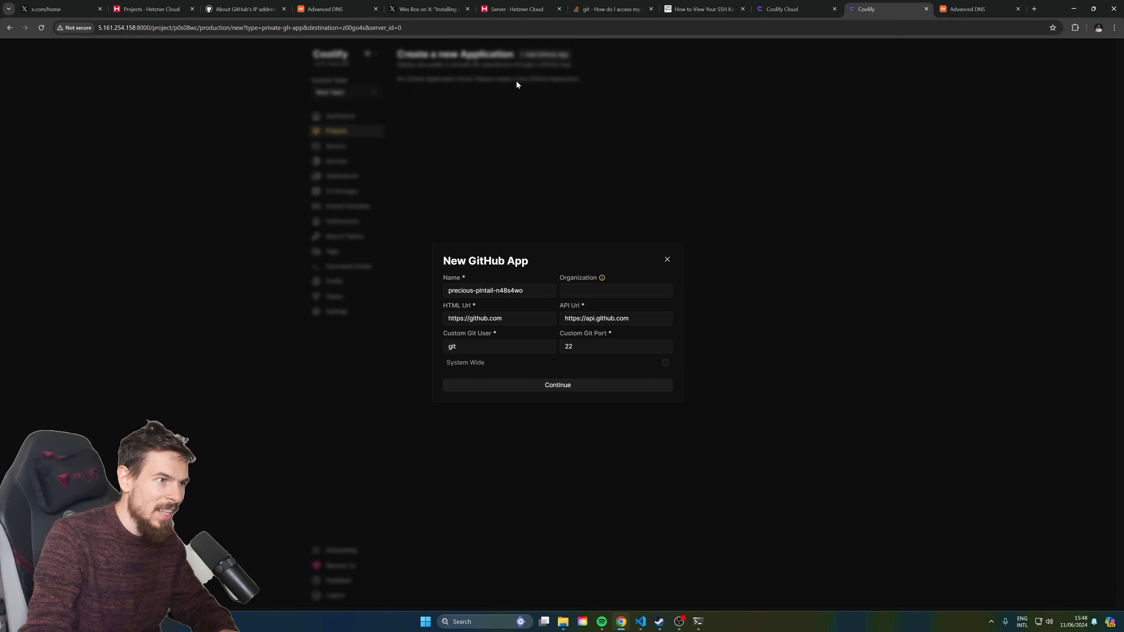
key("Escape")
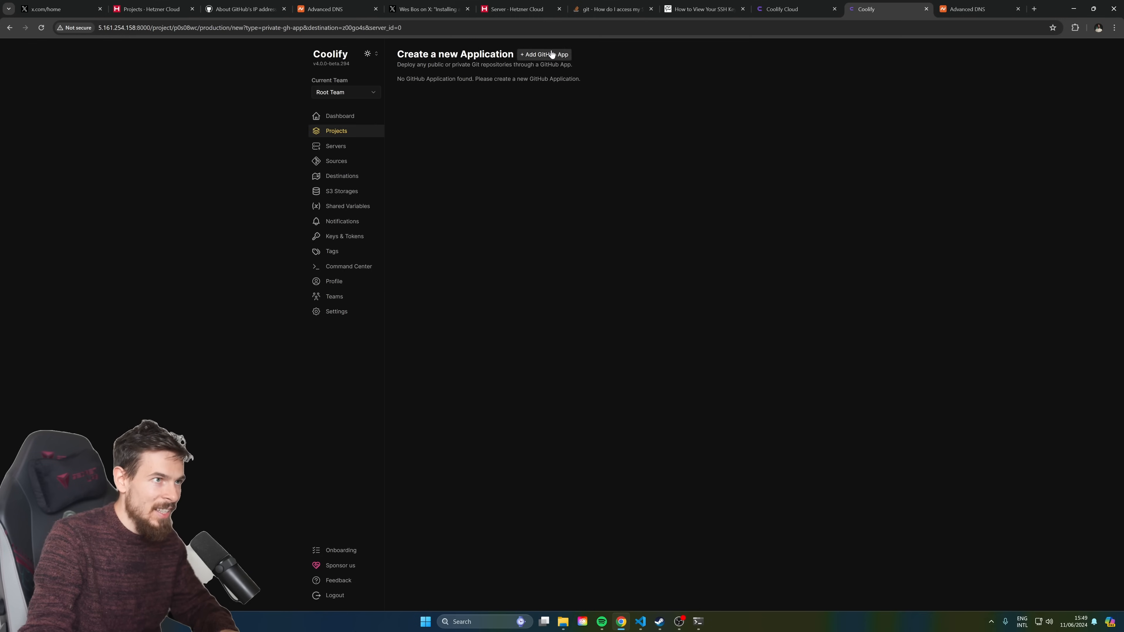
left_click(553, 53)
triple_click(530, 290)
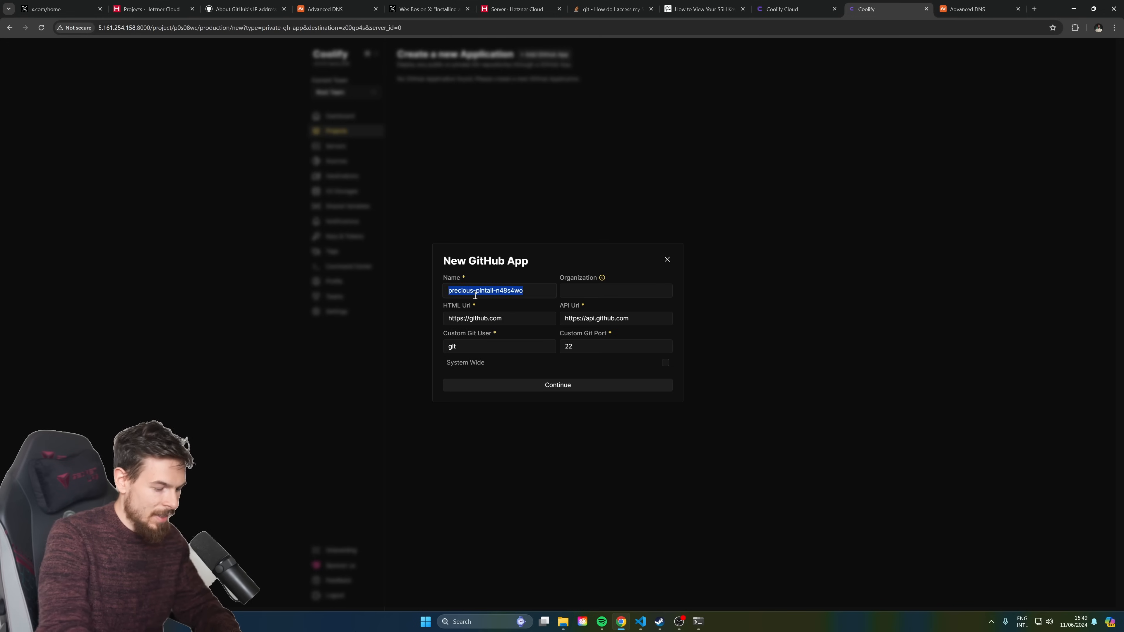
type("next-landing")
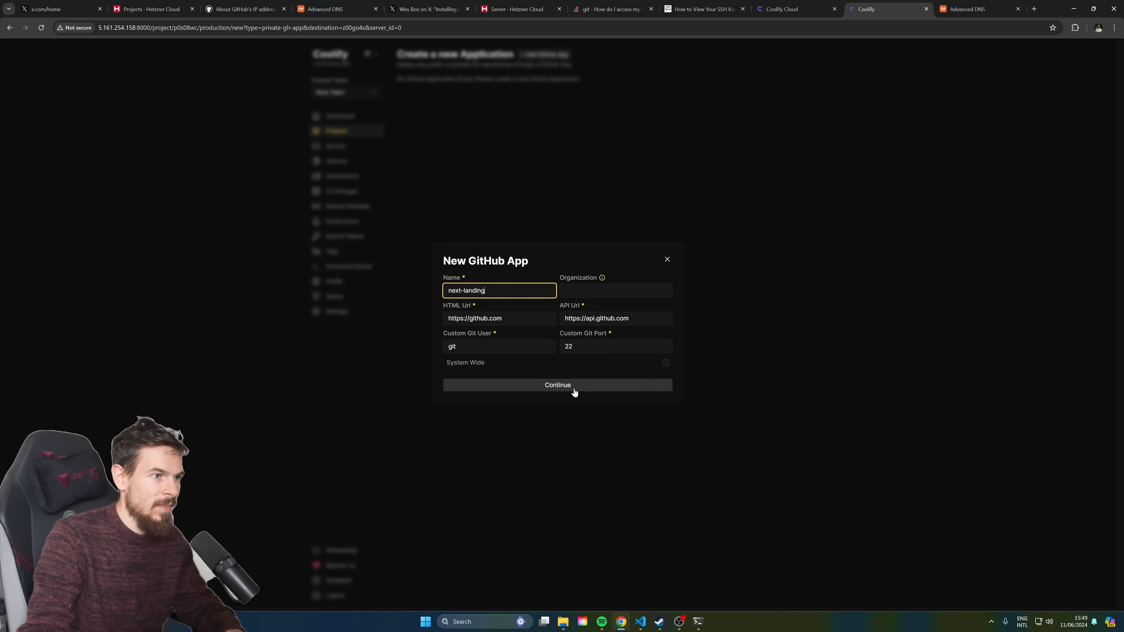
left_click(574, 389)
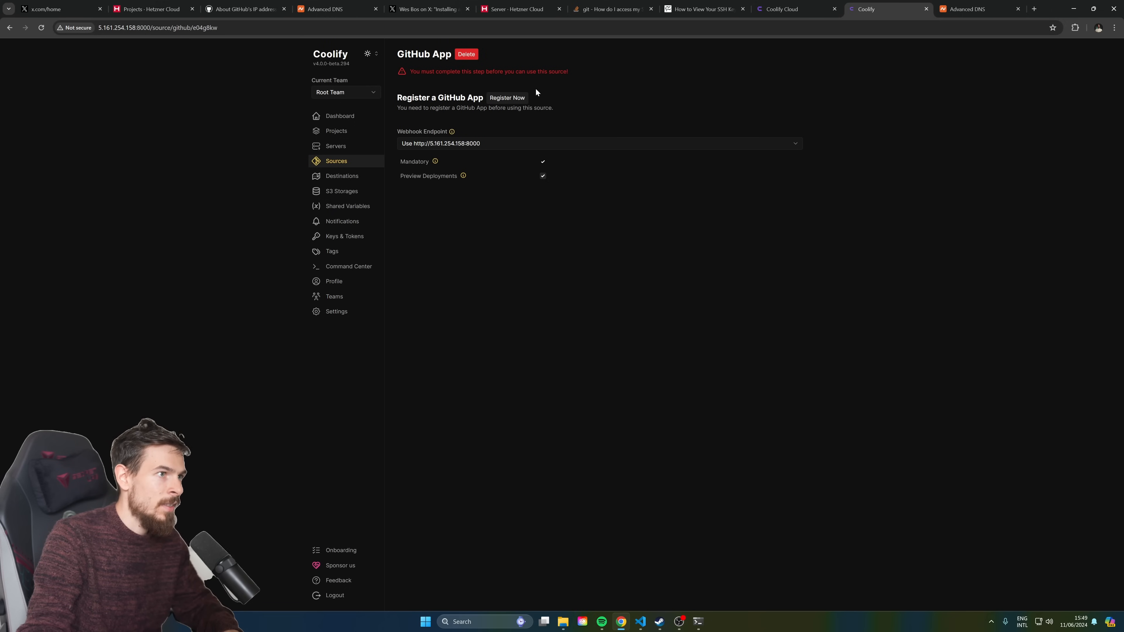
left_click(534, 143)
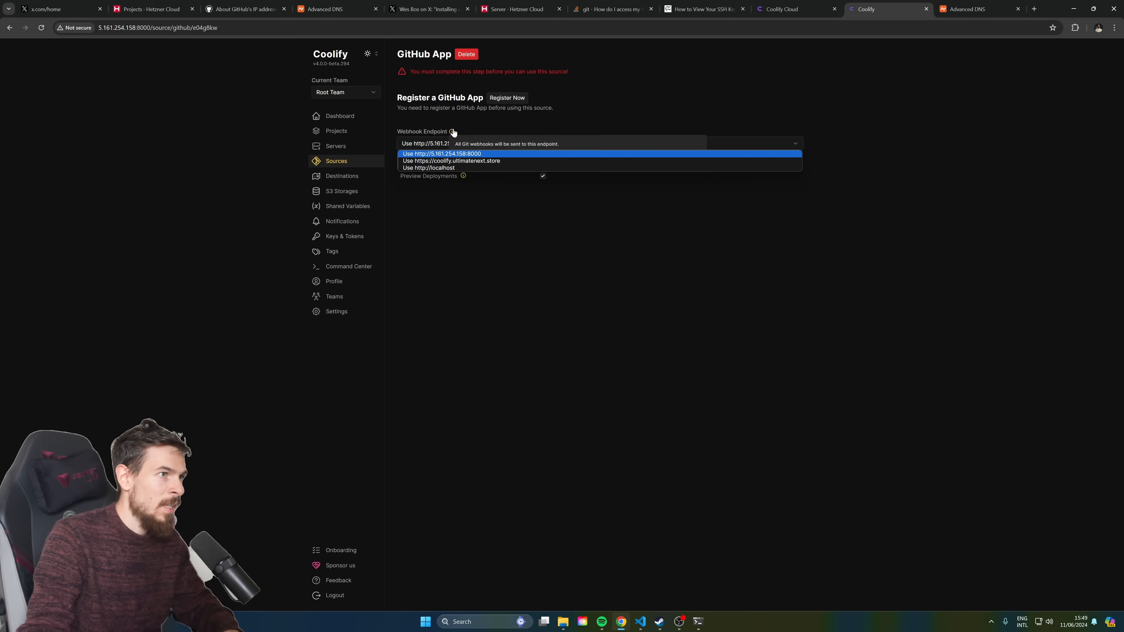
left_click(480, 162)
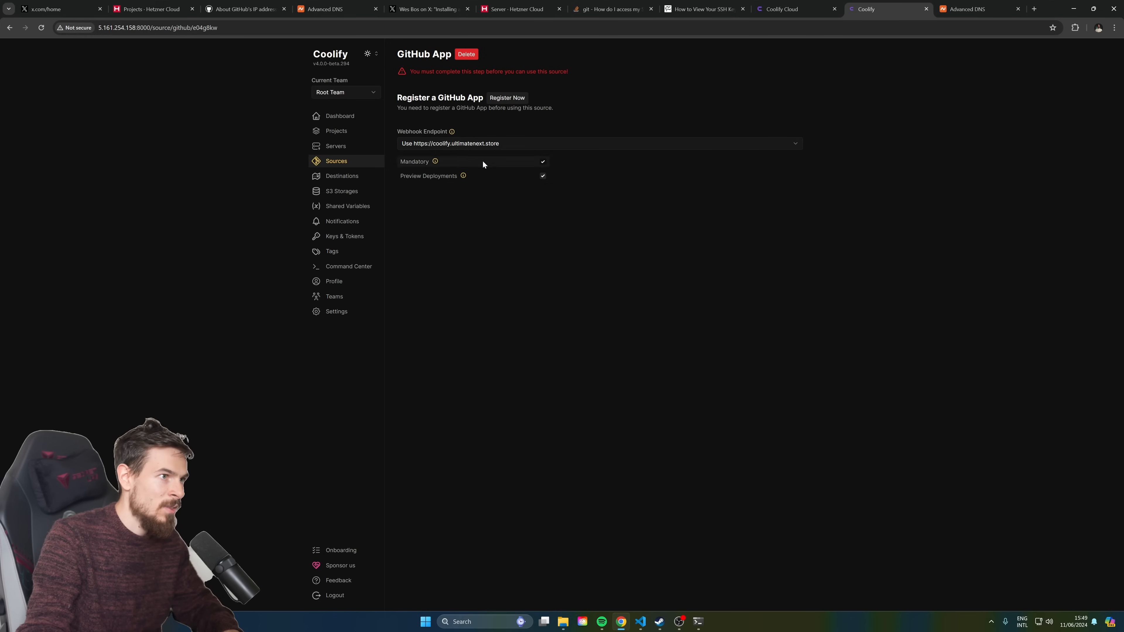
left_click(516, 99)
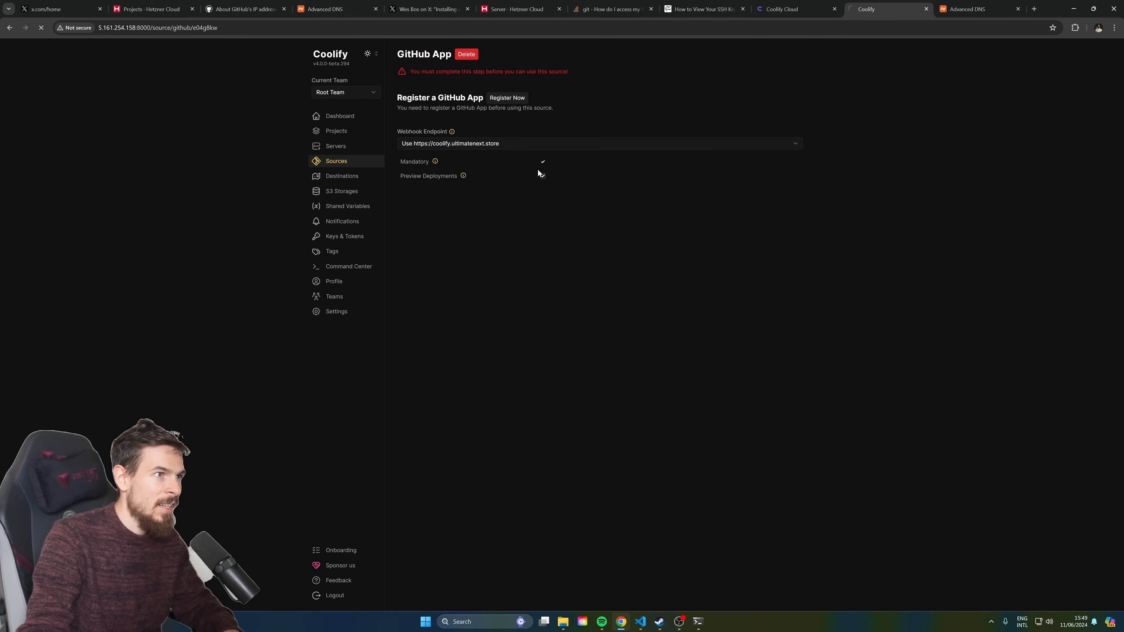
left_click(562, 201)
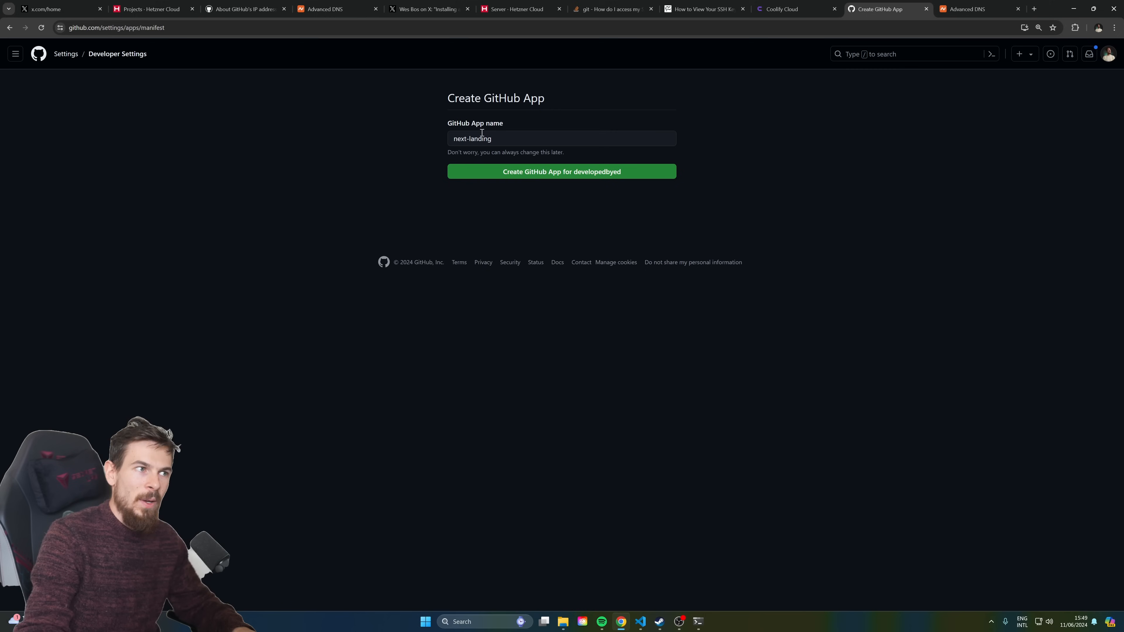
Create the GitHub App, renaming it from the taken next-landing to nextjs-landing
left_click(557, 171)
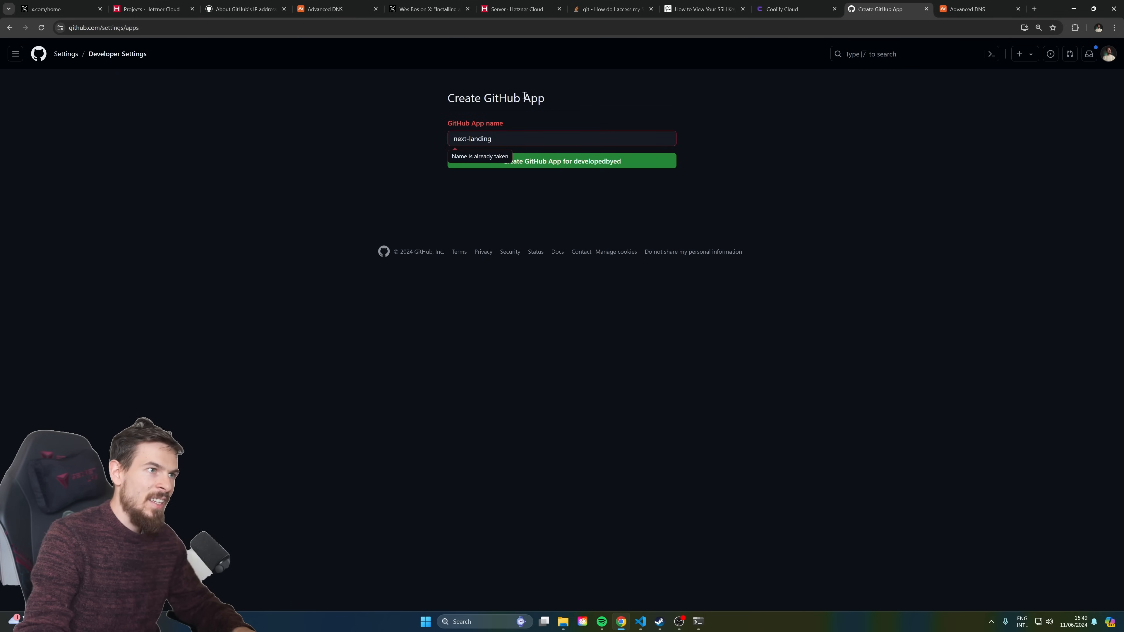
left_click_drag(515, 137, 488, 139)
left_click(515, 143)
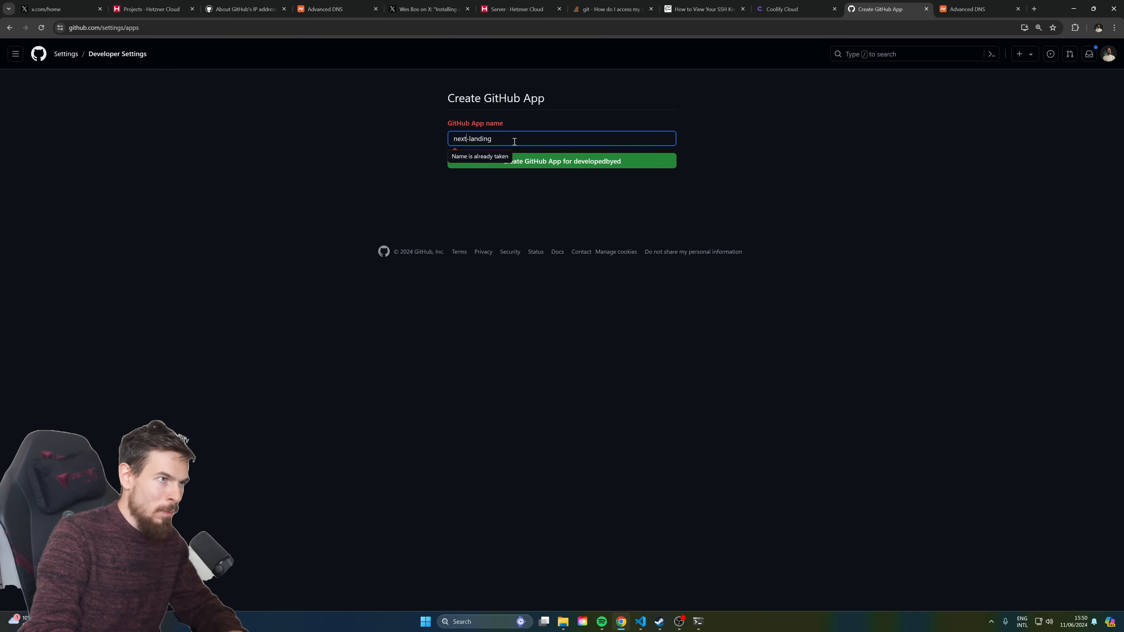
left_click(592, 164)
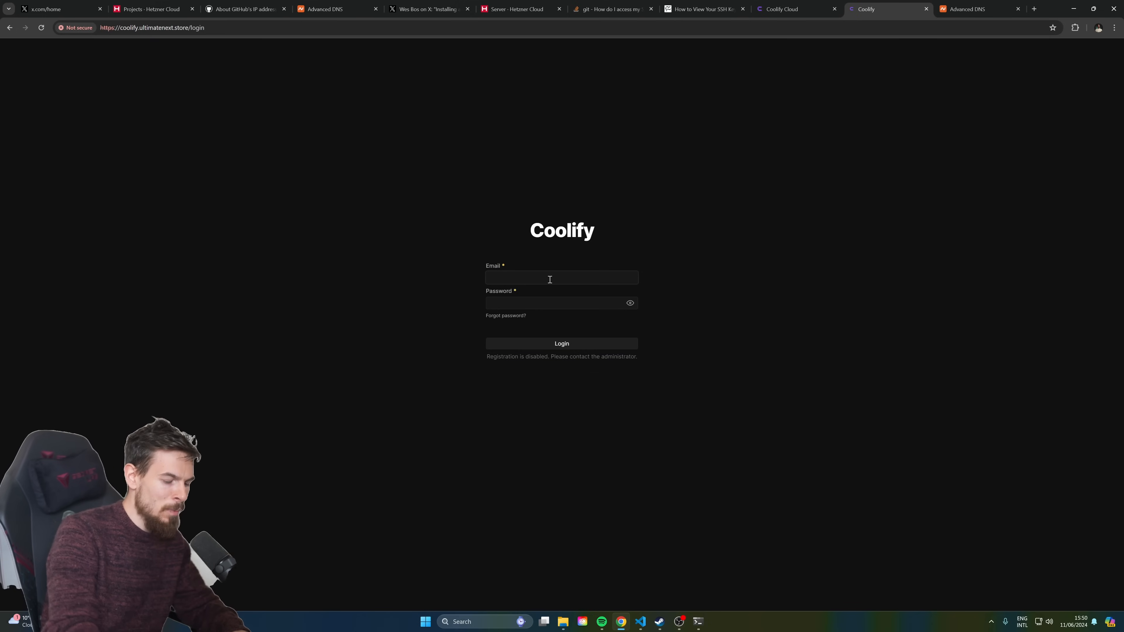
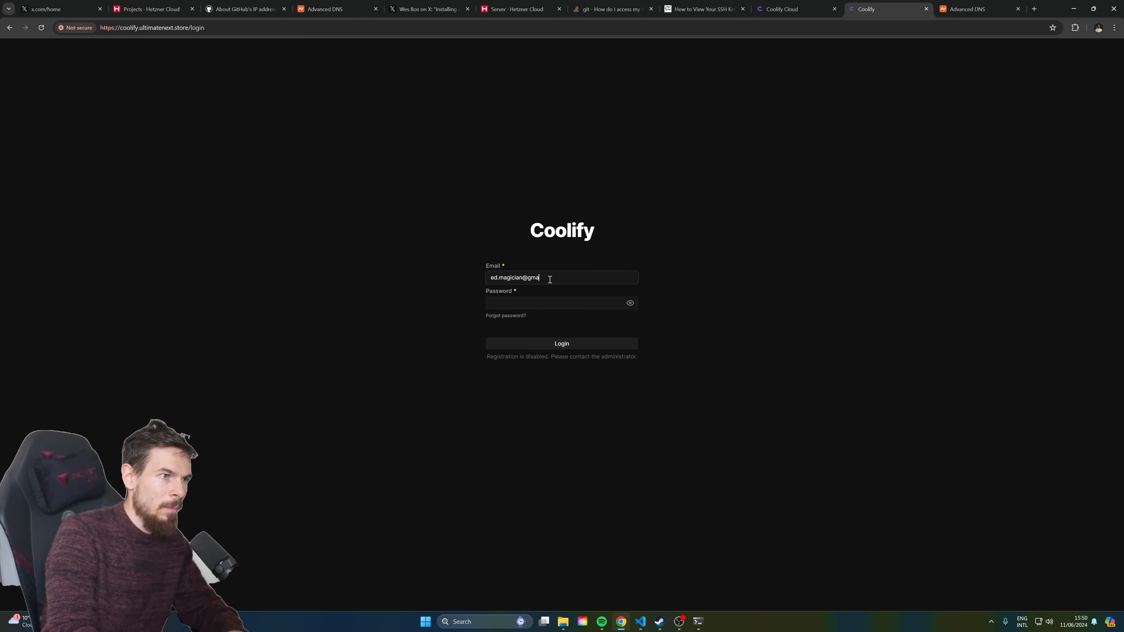
Enter the account e-mail and password on Coolify's login page
key("Tab")
type("•••")
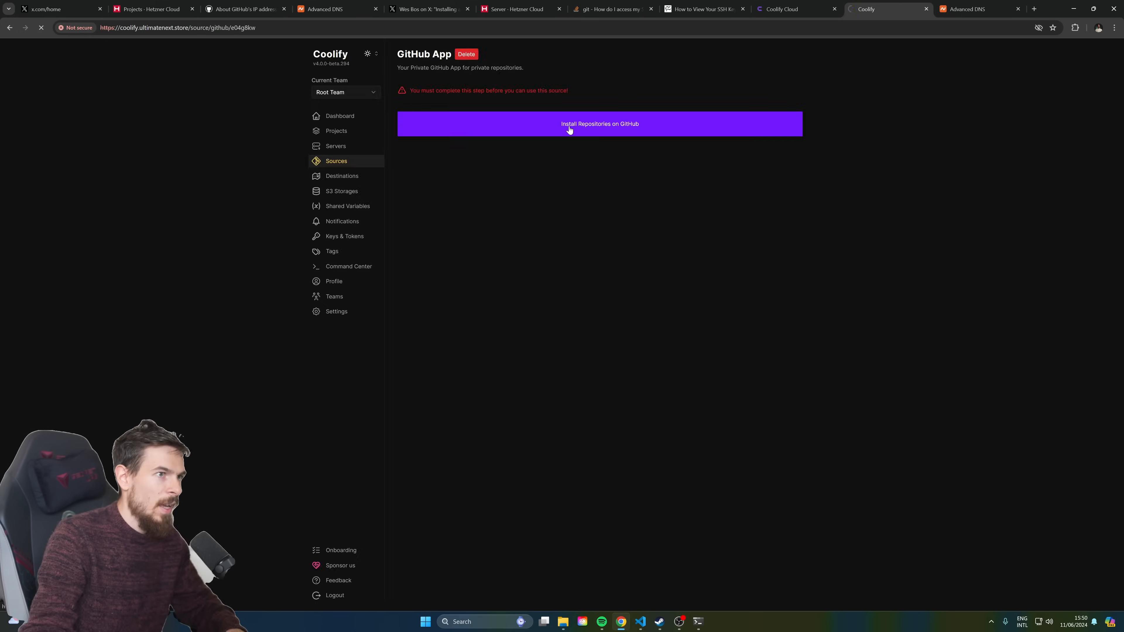
Log in, install the nextjs-landing GitHub App on all repositories, then open Projects
left_click(545, 129)
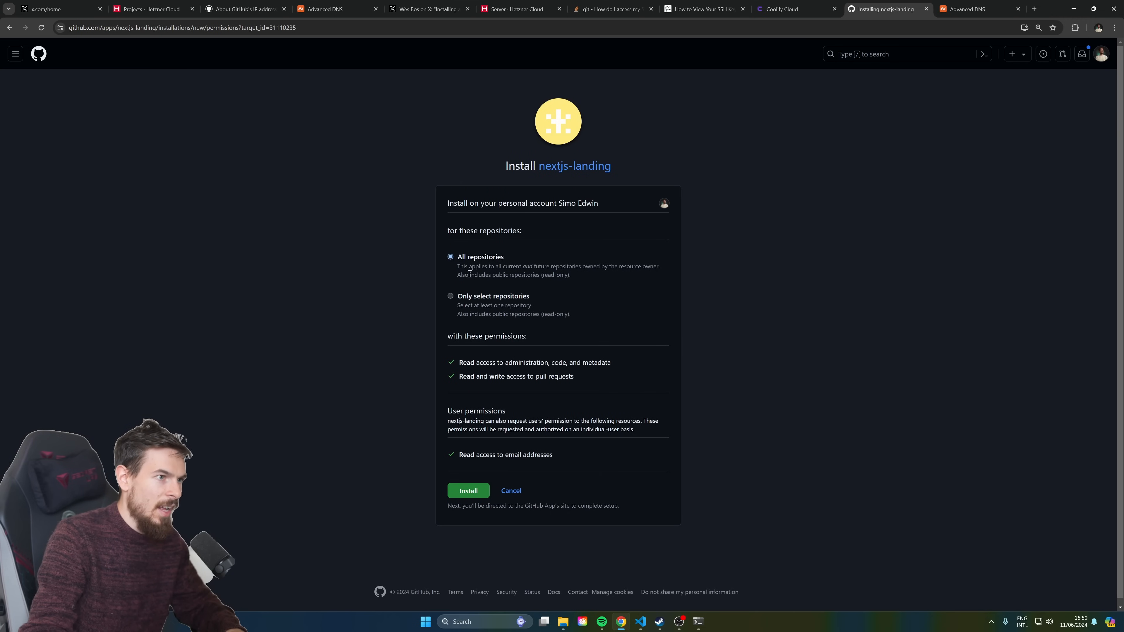
left_click(465, 491)
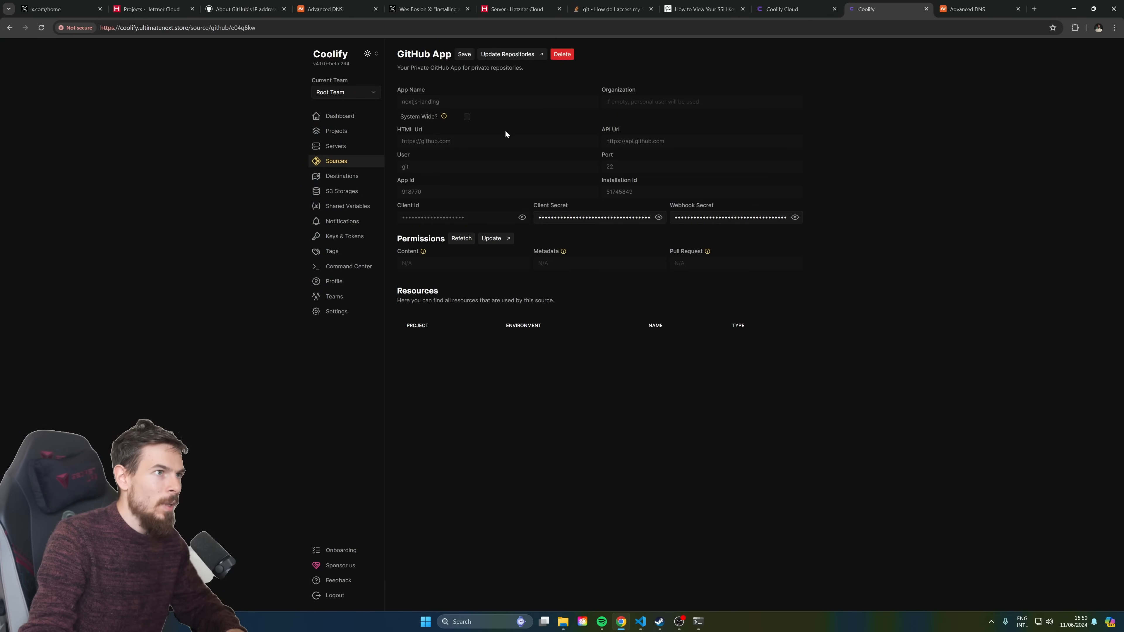
left_click(341, 132)
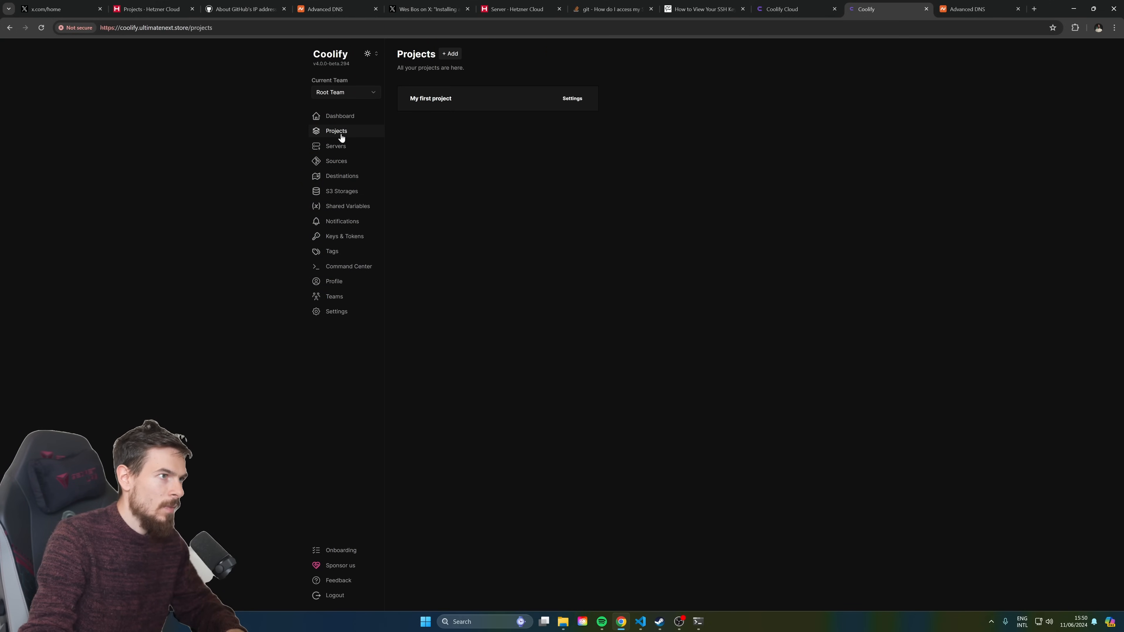
Add a private GitHub App resource to My first project's production, on localhost's Standalone Docker
left_click(433, 103)
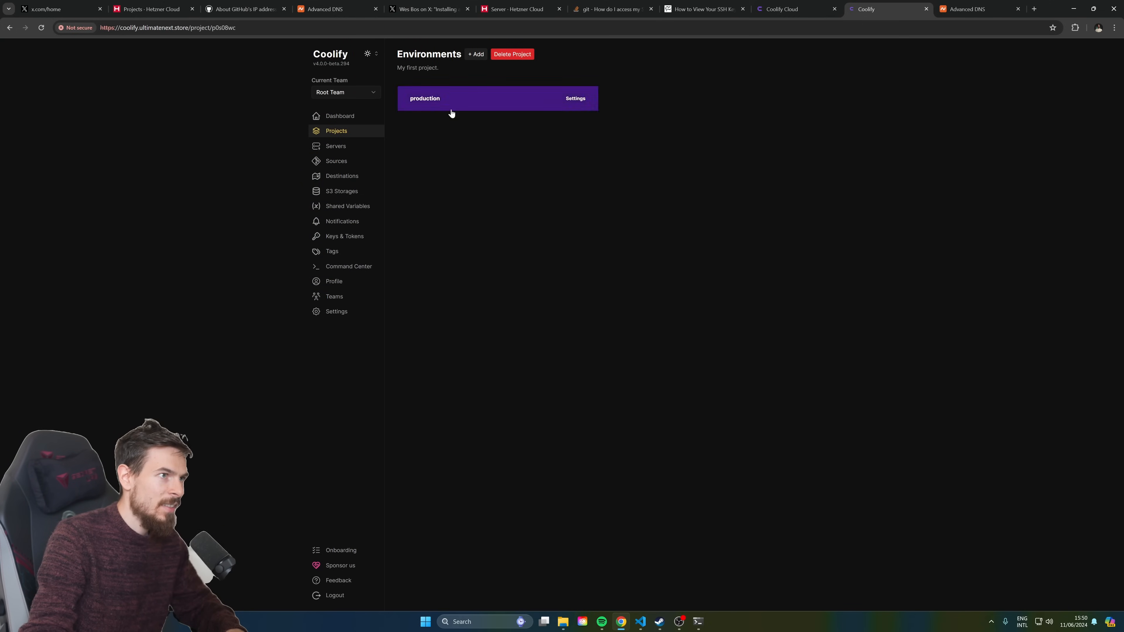
left_click(458, 99)
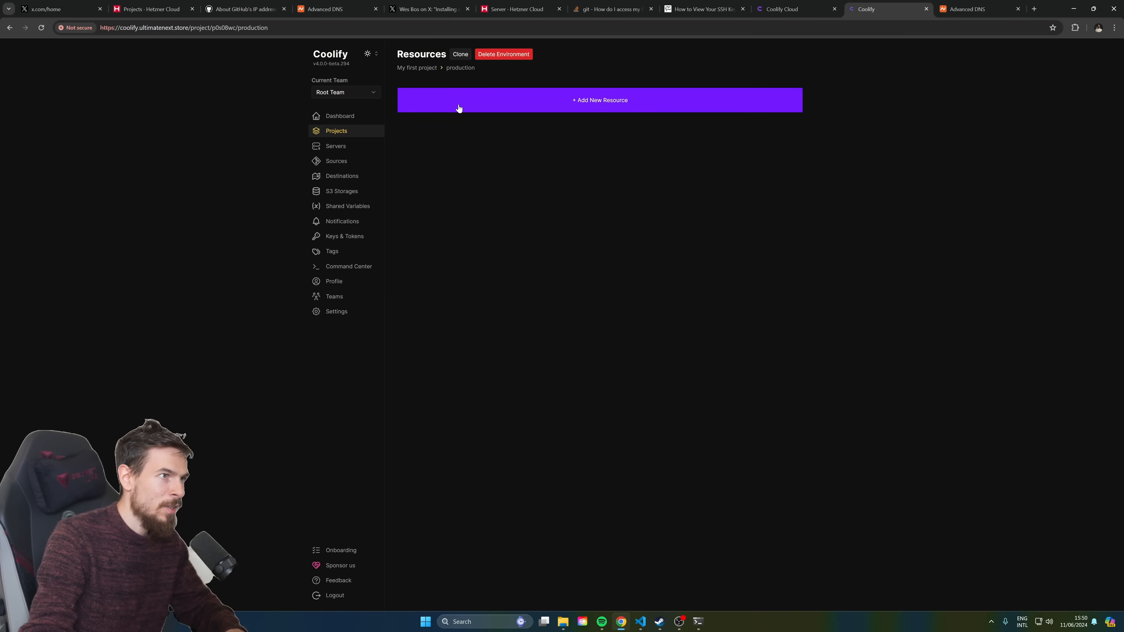
left_click(581, 99)
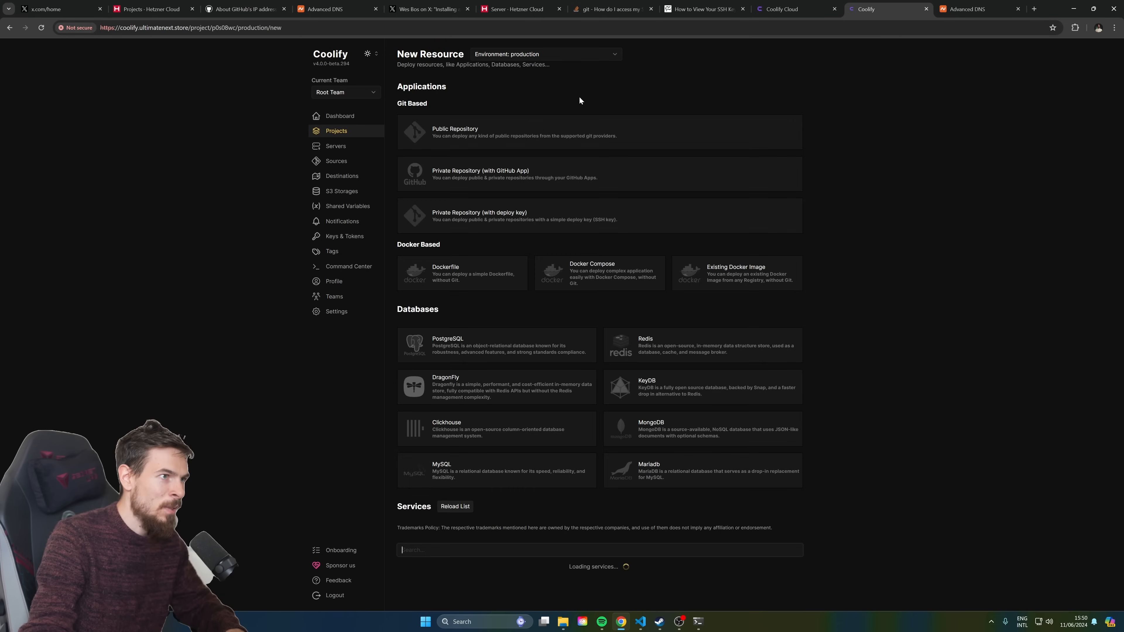
left_click(482, 174)
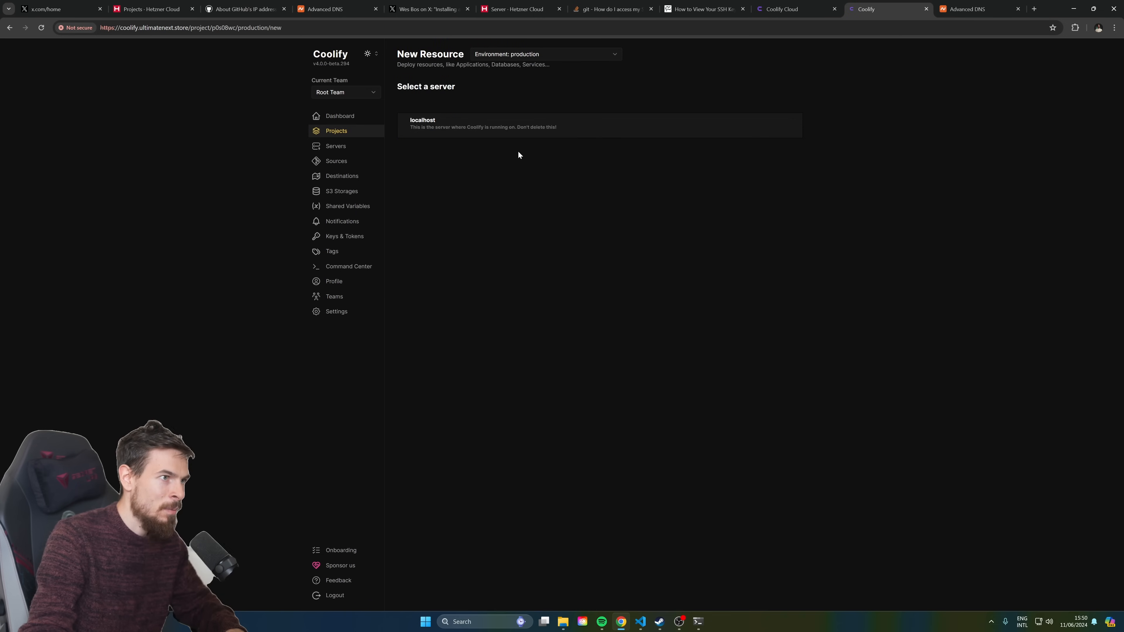
left_click(420, 129)
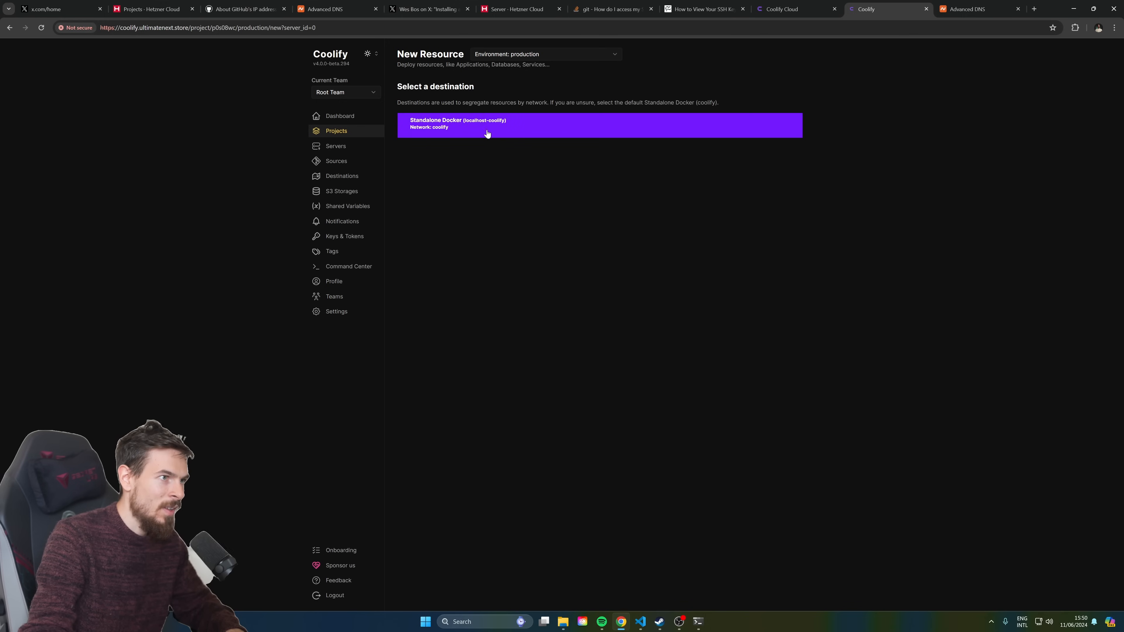
left_click(461, 128)
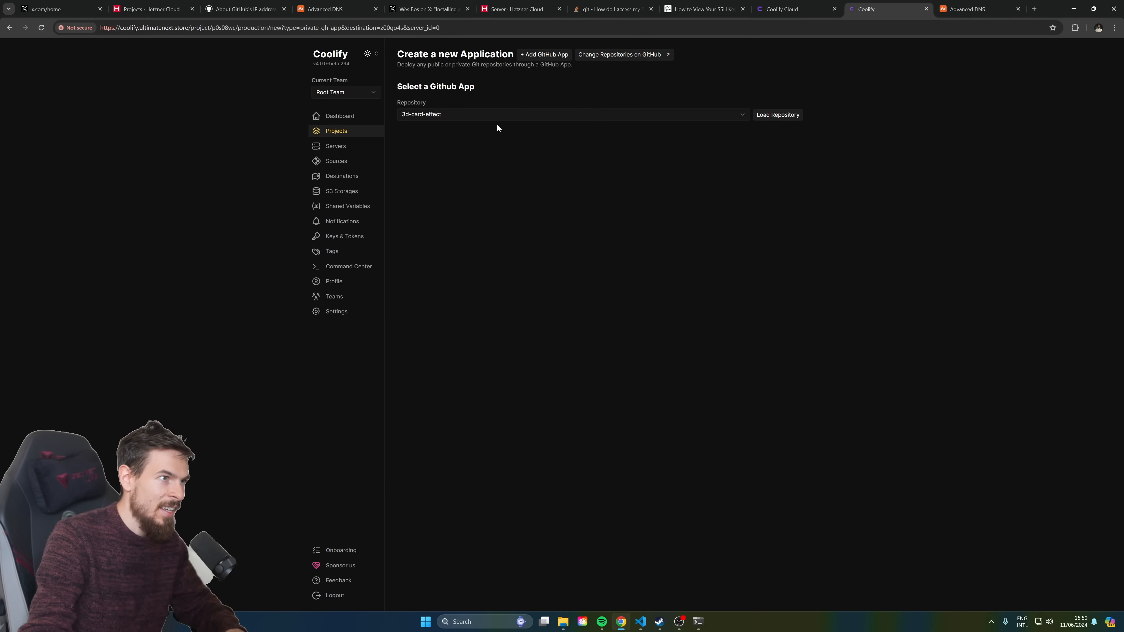
Pick the nextjs-landing app and load the ultimate-nextjs-landing repository
left_click(460, 114)
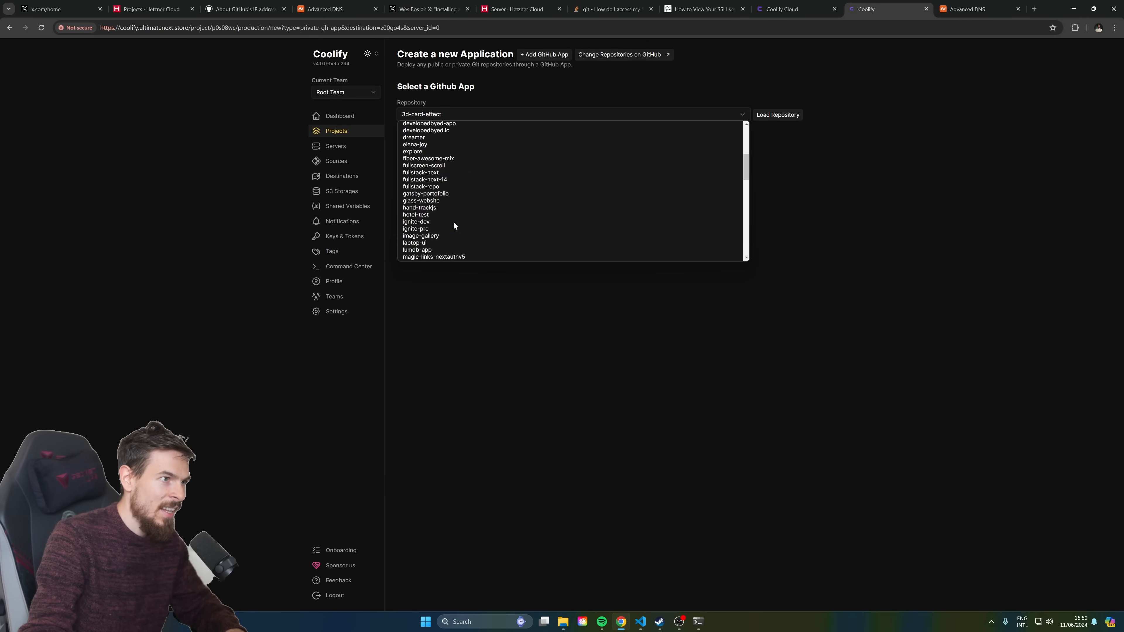
scroll(455, 195, "down", 10)
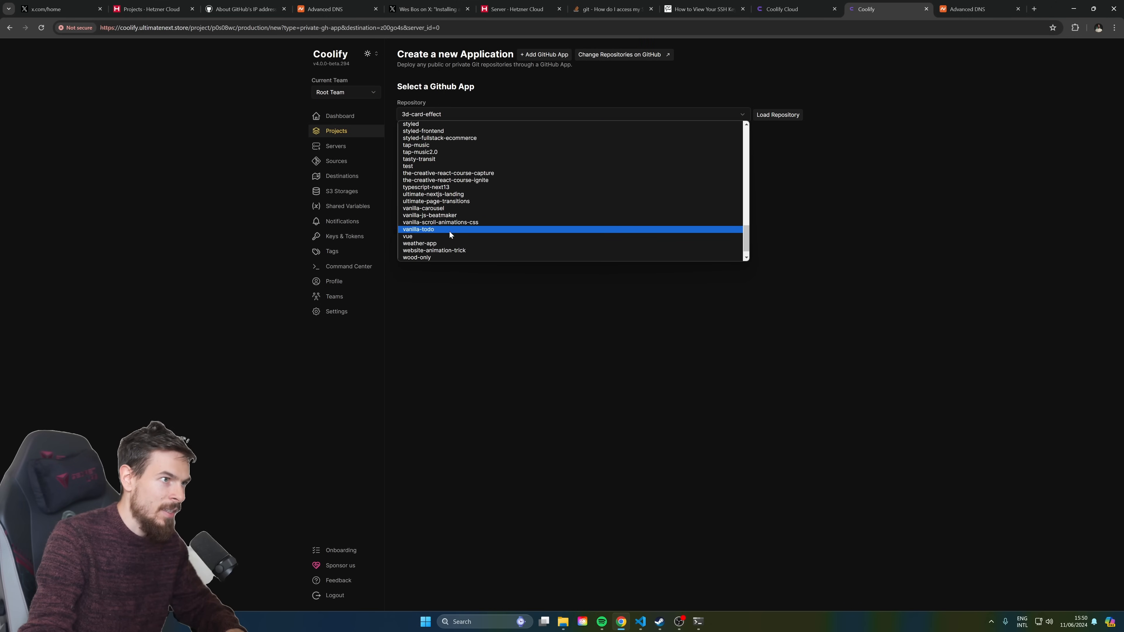
left_click(451, 195)
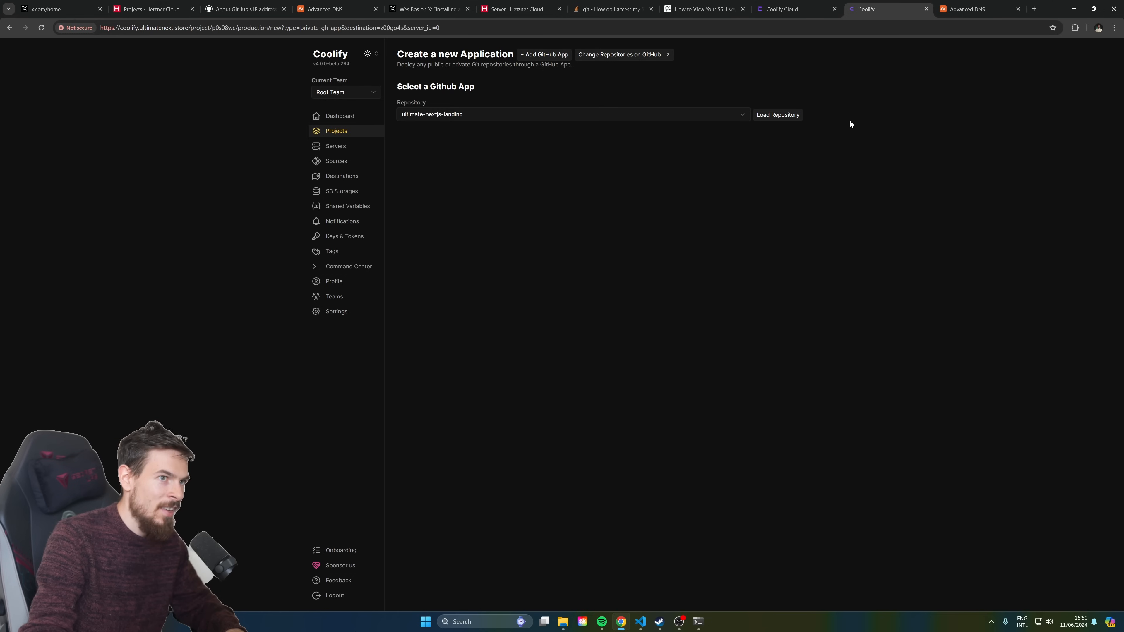
left_click(781, 115)
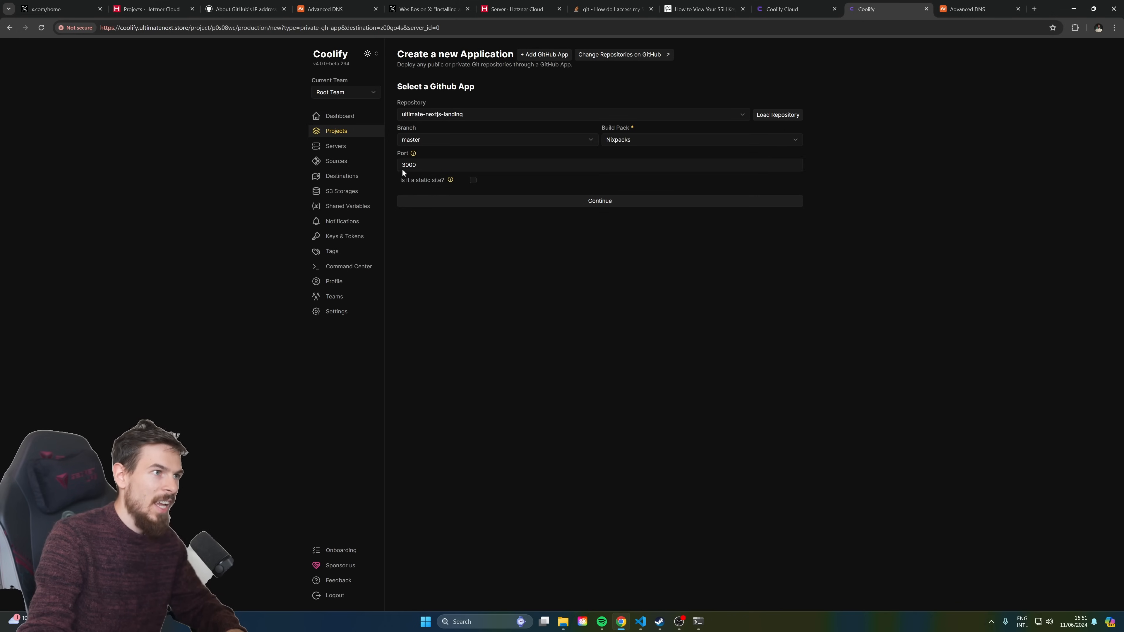
Keep port 3000, branch master and Nixpacks, and create the application
left_click(424, 166)
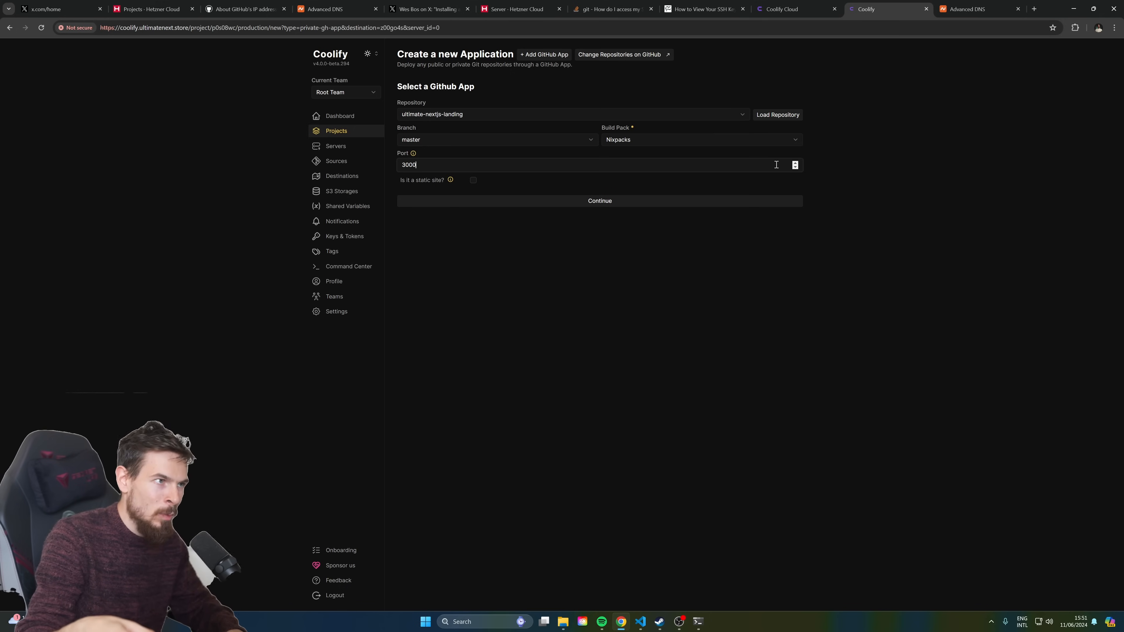
key("BackSpace")
type("1")
key("BackSpace")
type("0")
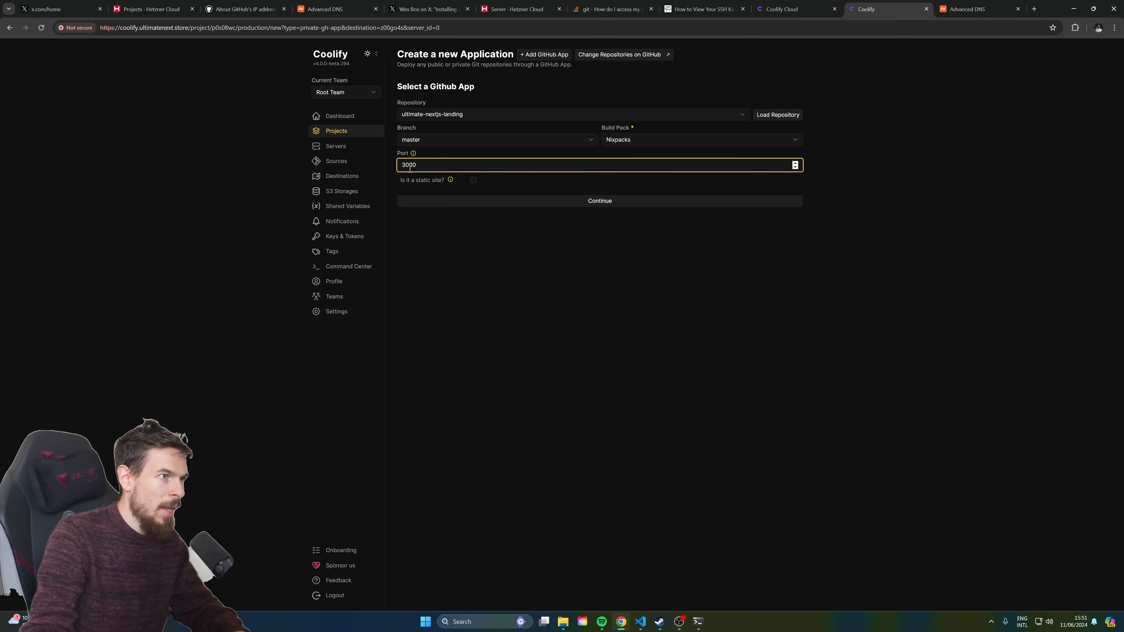
left_click(426, 215)
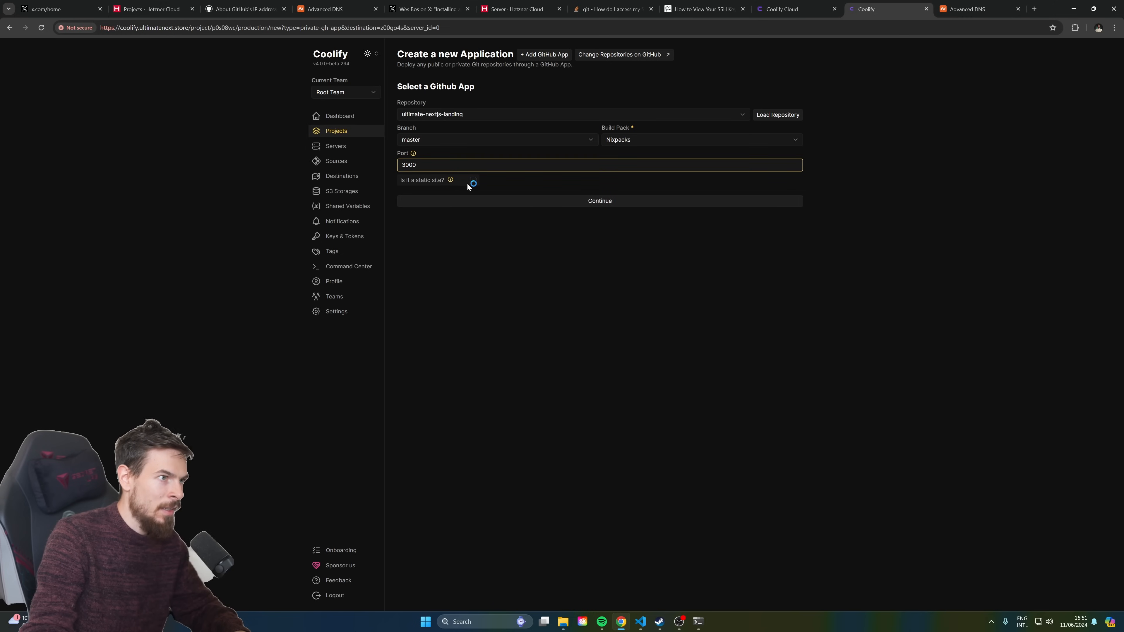
left_click(616, 203)
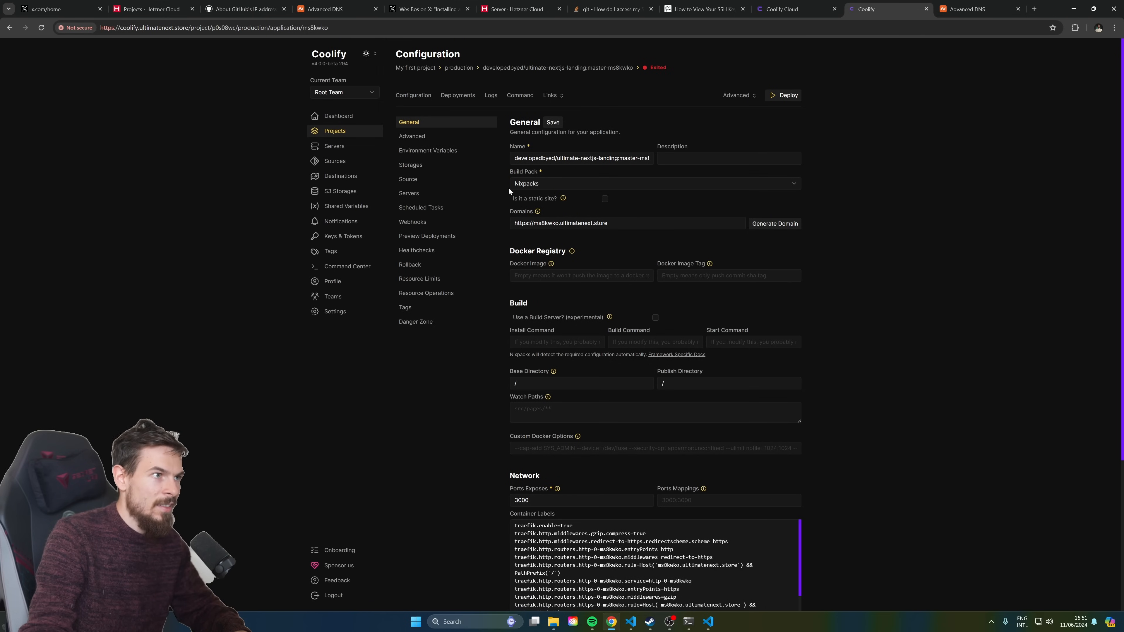
Generate the ms8kwko.ultimatenext.store domain and review the container labels
left_click_drag(623, 225, 506, 226)
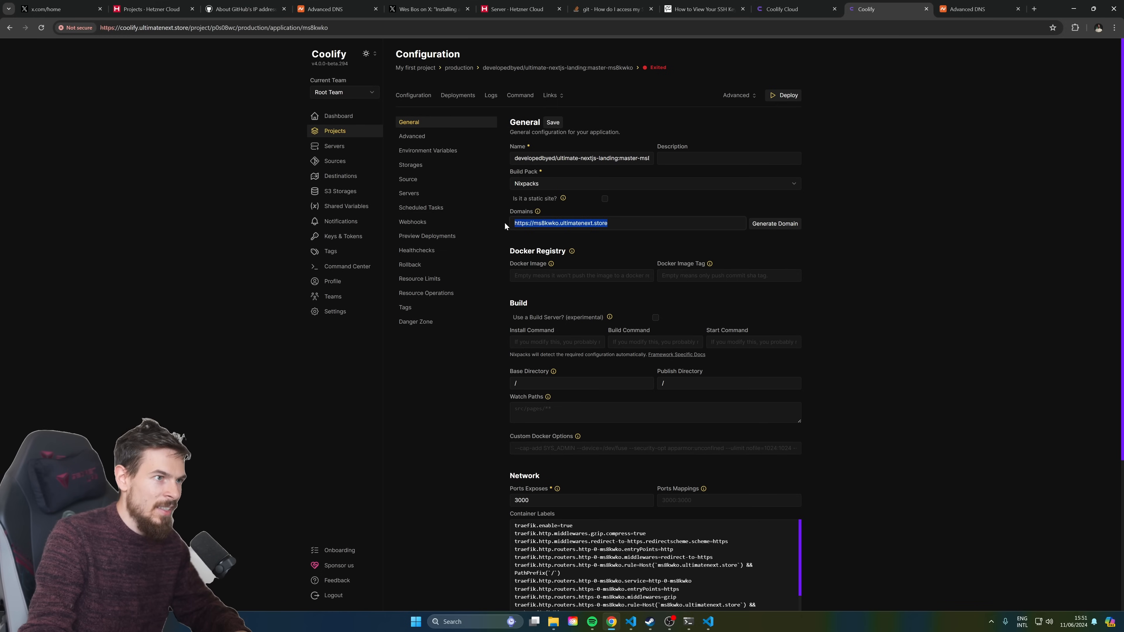
left_click(770, 228)
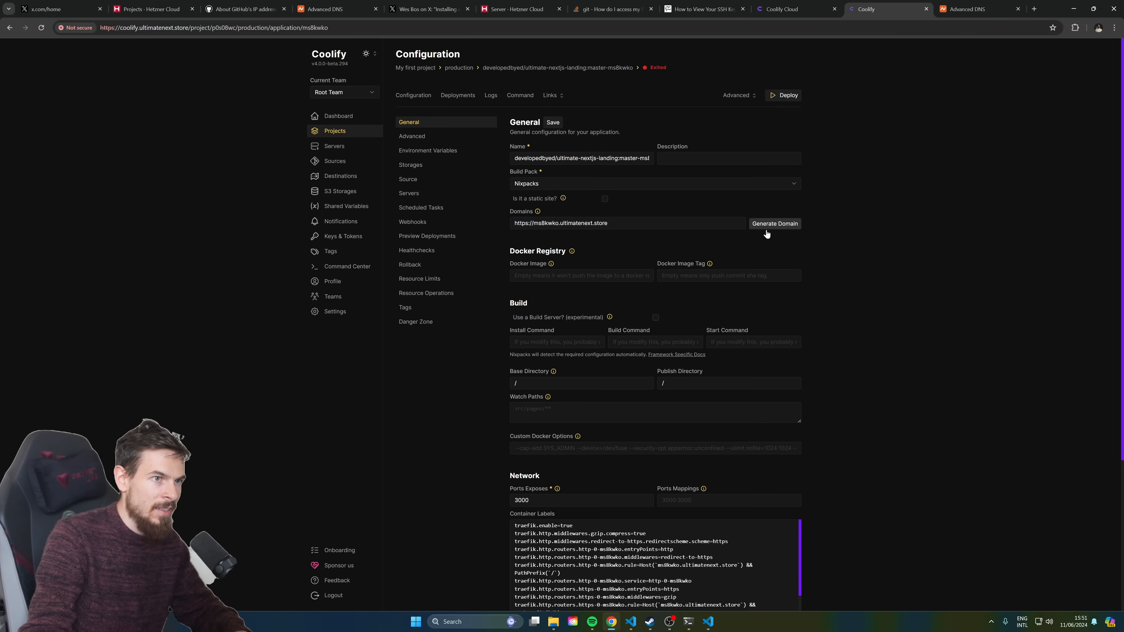
triple_click(601, 227)
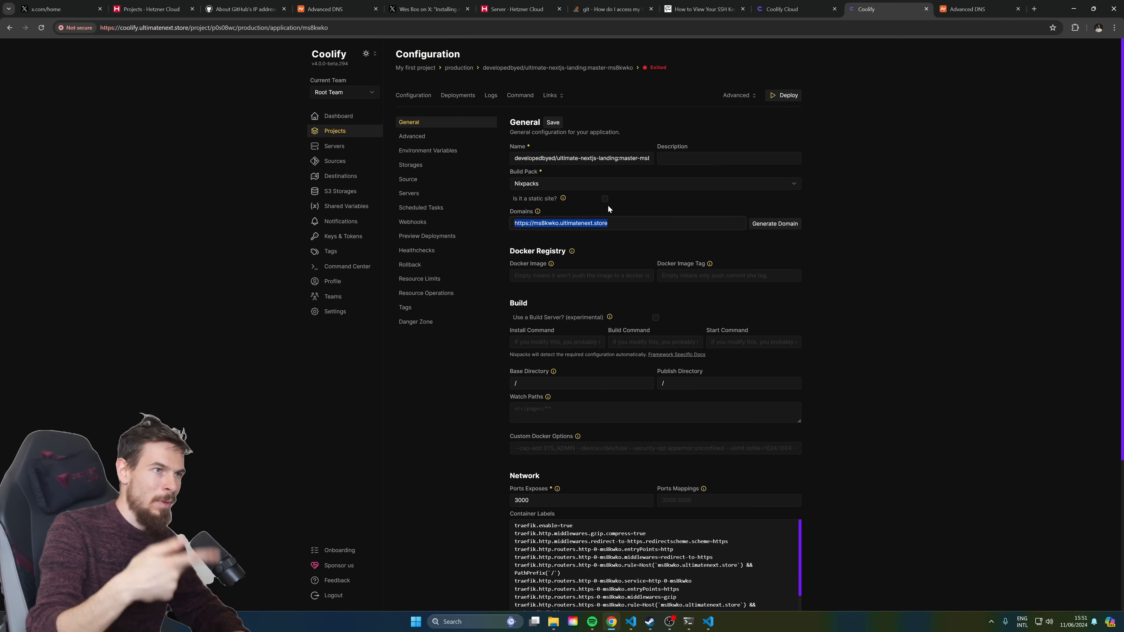
scroll(678, 307, "down", 4)
scroll(672, 410, "down", 2)
scroll(521, 372, "up", 2)
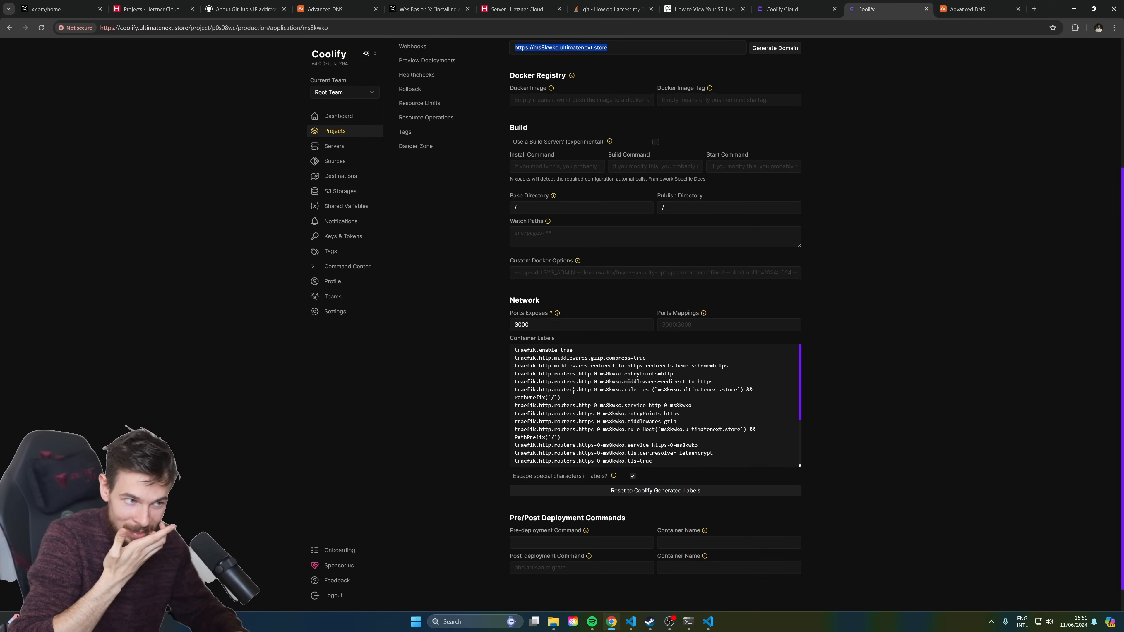
scroll(644, 405, "down", 2)
scroll(644, 405, "down", 1)
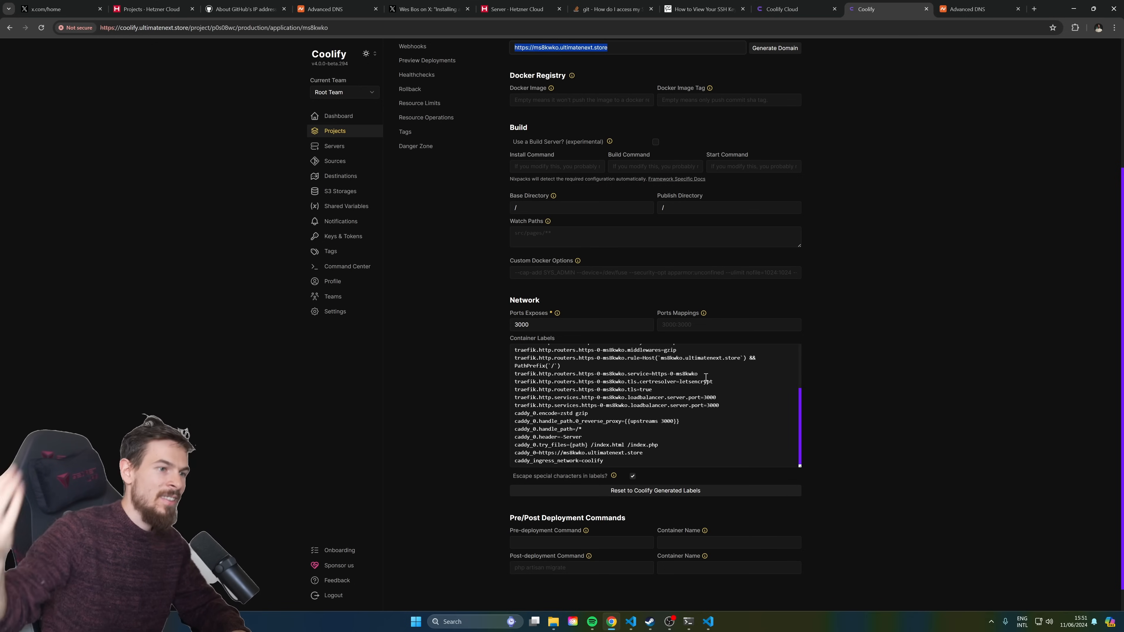
scroll(706, 377, "up", 5)
scroll(609, 197, "up", 1)
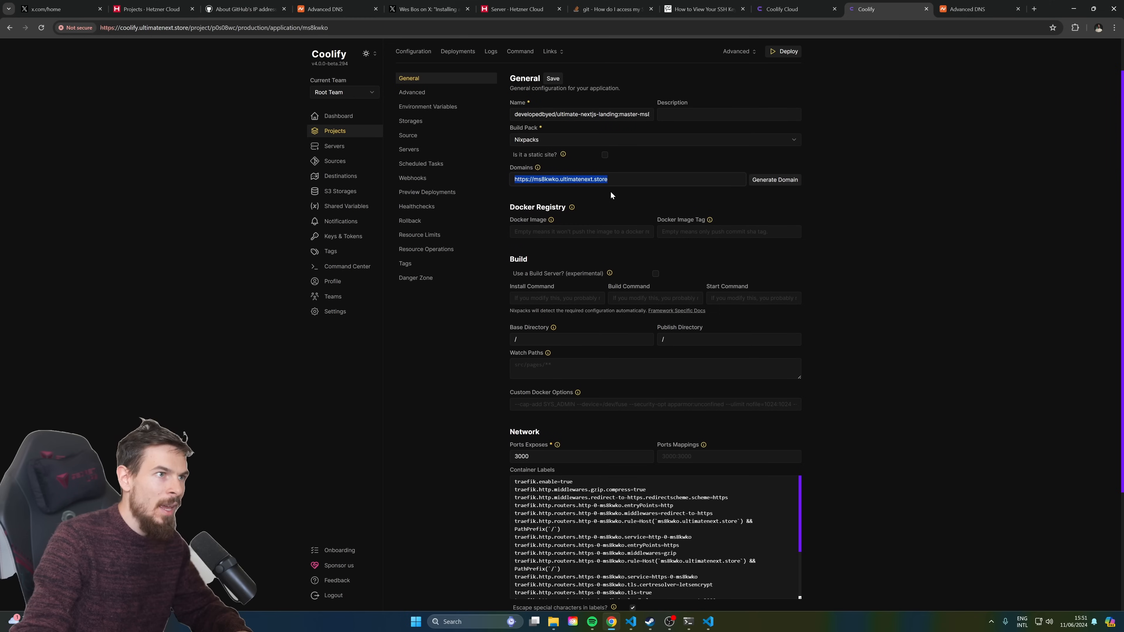
left_click(594, 181)
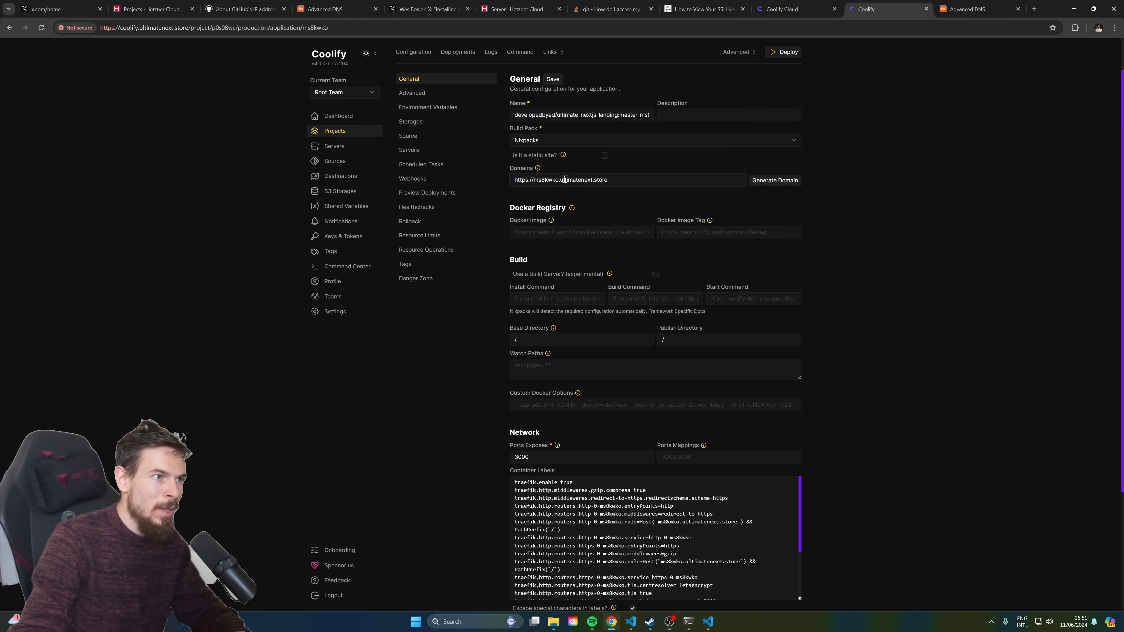
scroll(607, 293, "down", 3)
scroll(653, 447, "down", 5)
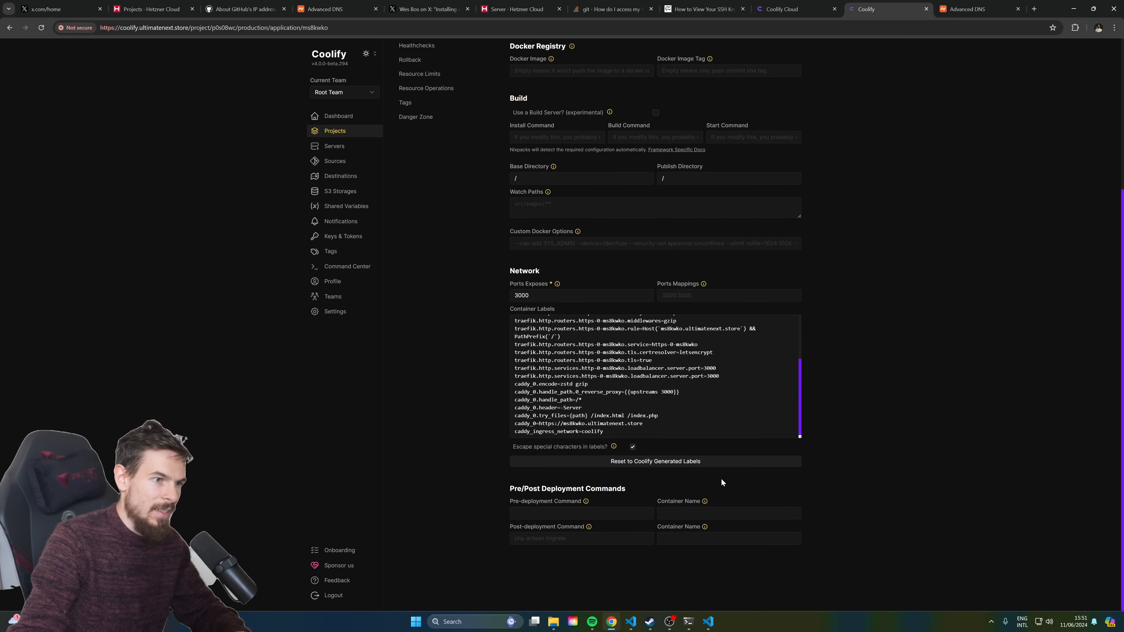
scroll(612, 325, "up", 2)
Keep Ports Exposes at 3000 and start deploying the application
left_click(559, 300)
key("BackSpace")
type("1")
scroll(679, 396, "down", 2)
scroll(679, 397, "up", 2)
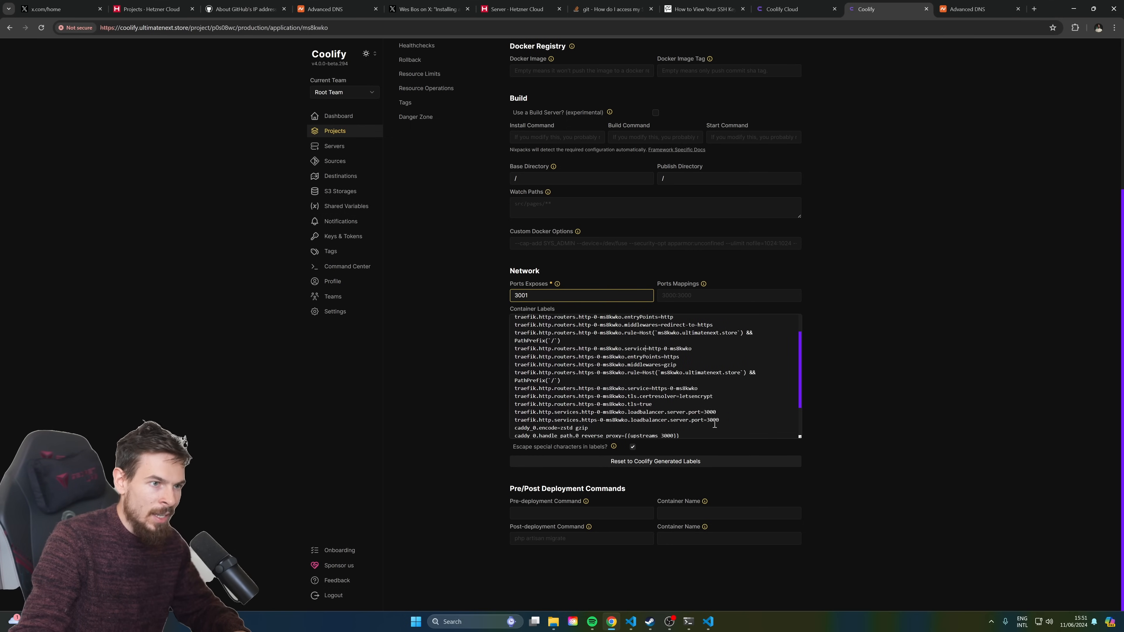
left_click(545, 295)
key("BackSpace")
type("0")
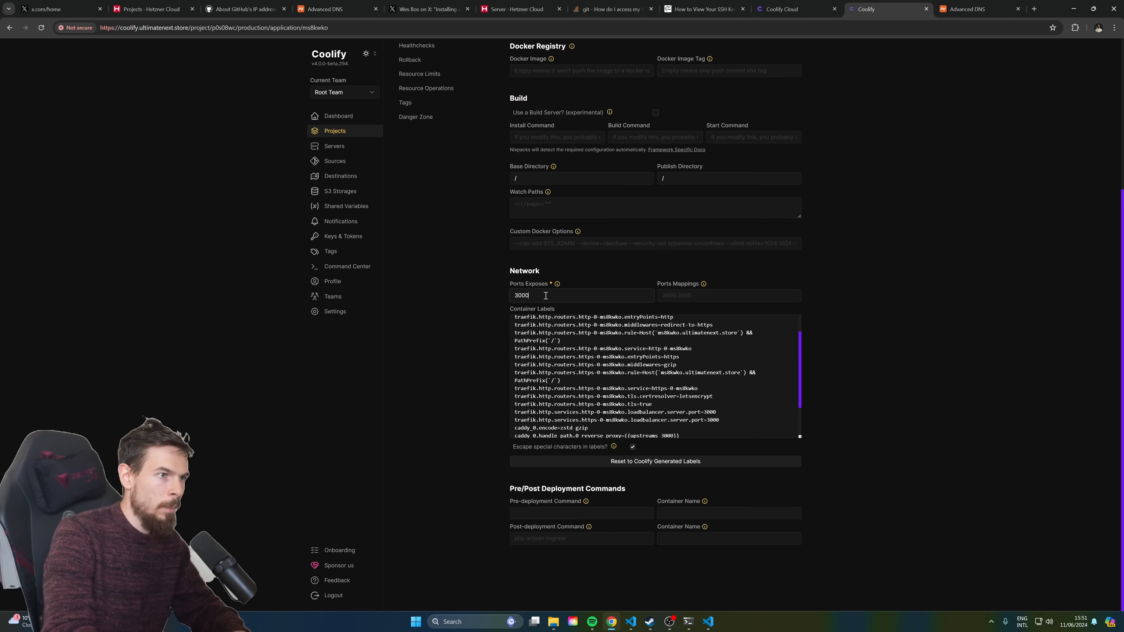
left_click_drag(546, 295, 499, 284)
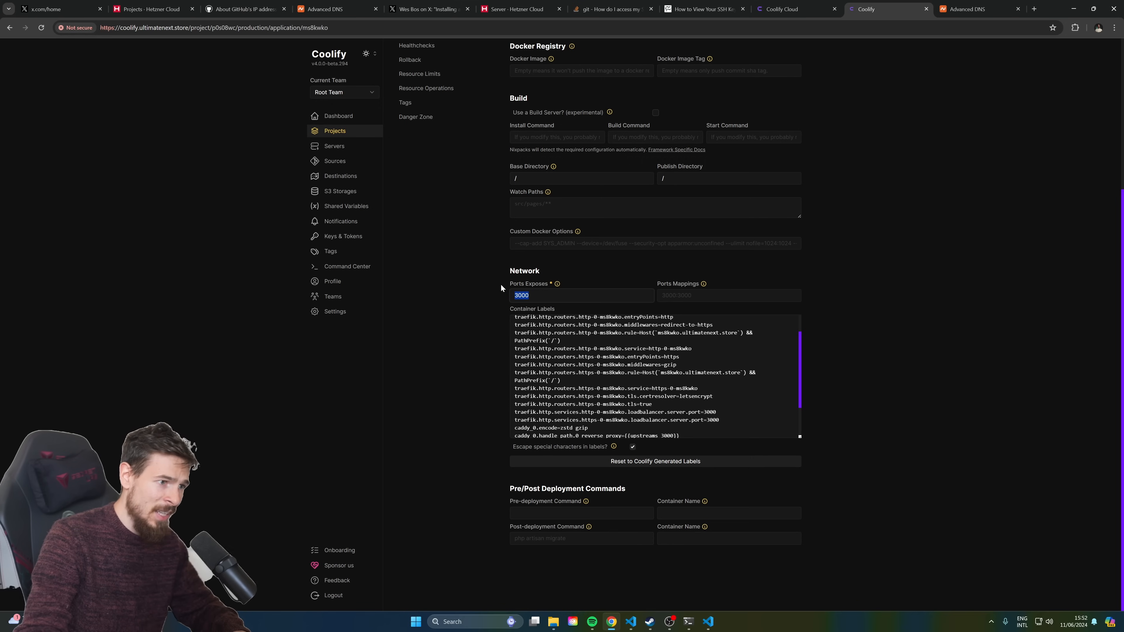
scroll(532, 228, "up", 5)
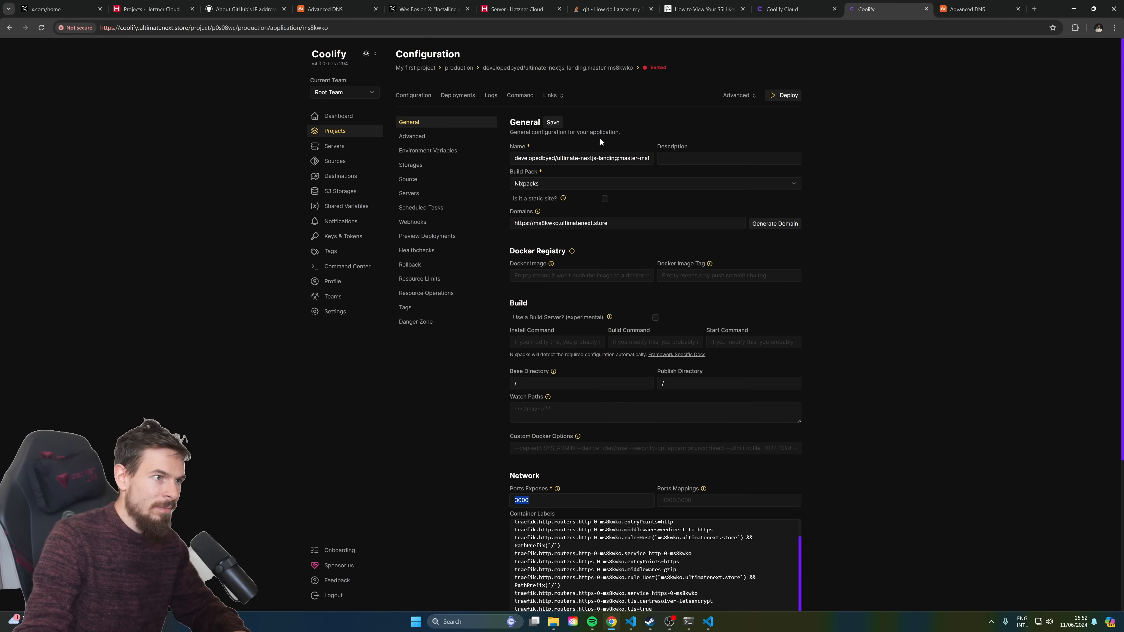
scroll(885, 199, "down", 4)
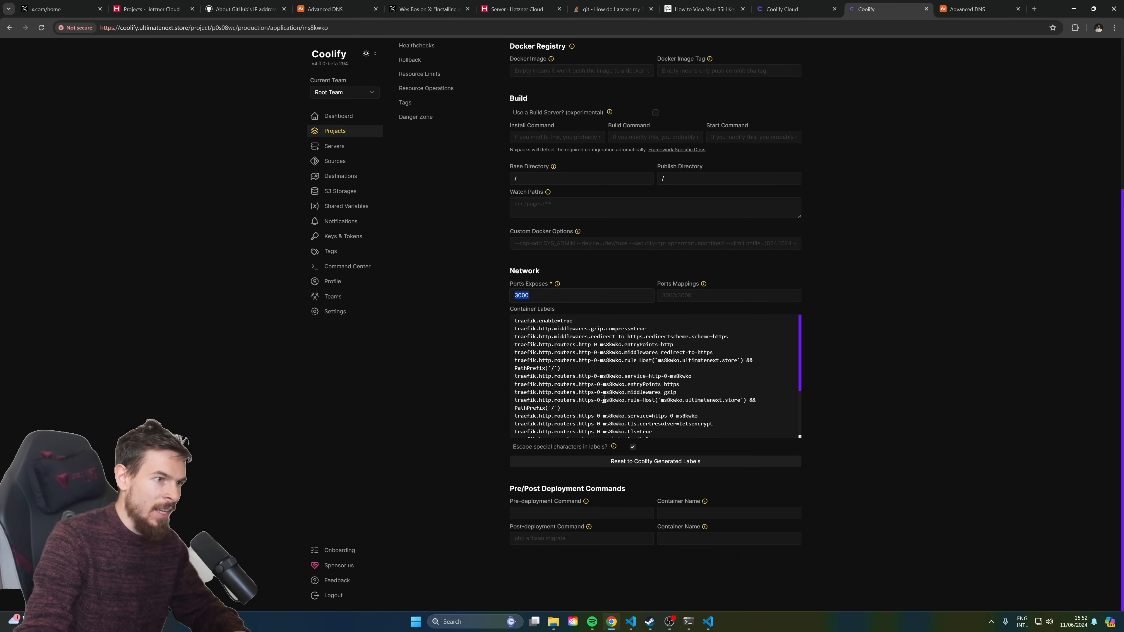
scroll(930, 286, "up", 4)
left_click(784, 95)
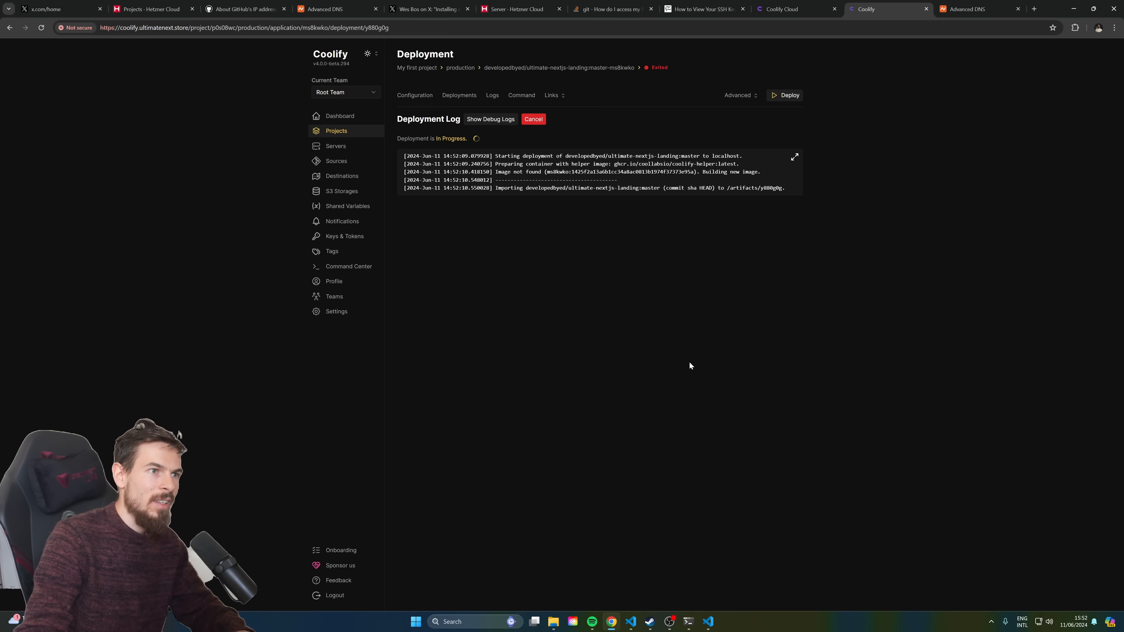
Track the deployment from the Dashboard's in-progress card, then view the running app's Logs
left_click(380, 117)
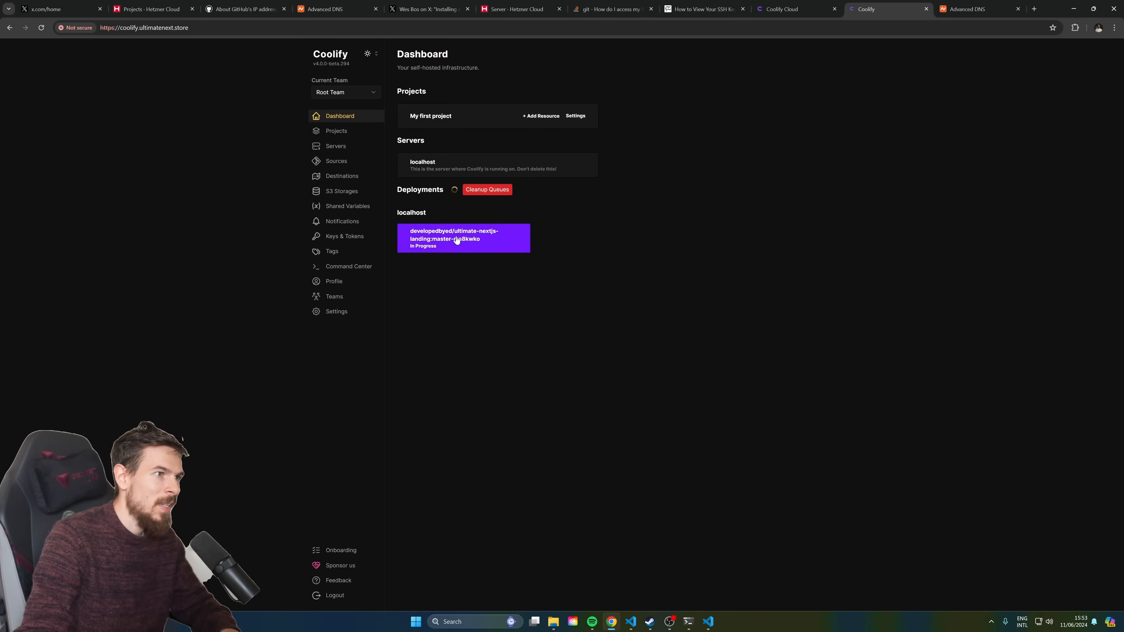
left_click(469, 240)
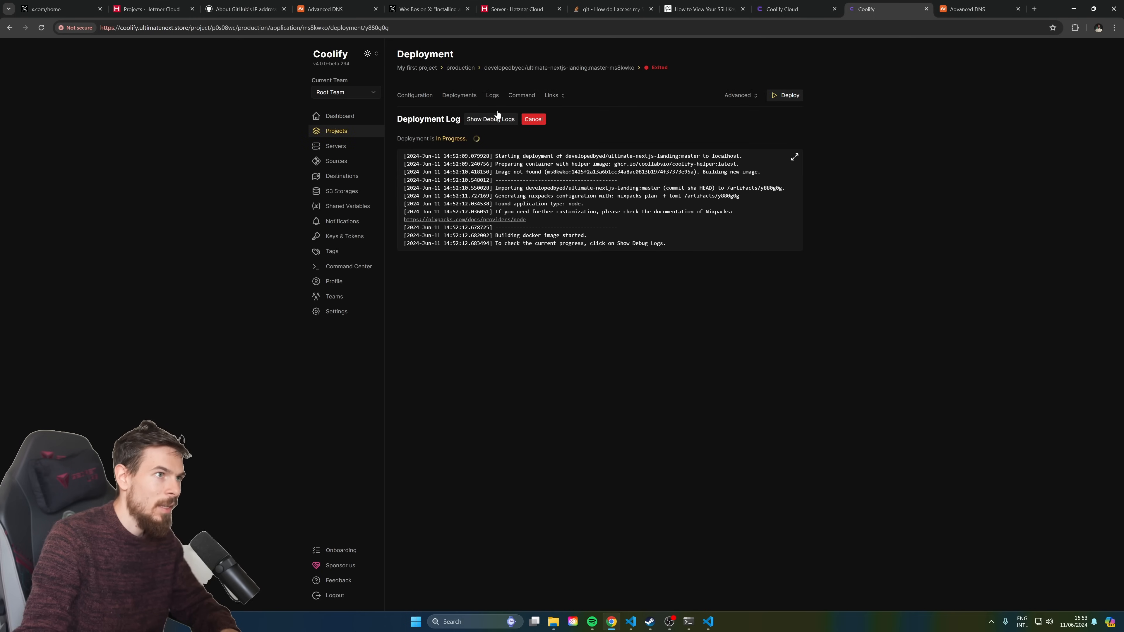
left_click(492, 95)
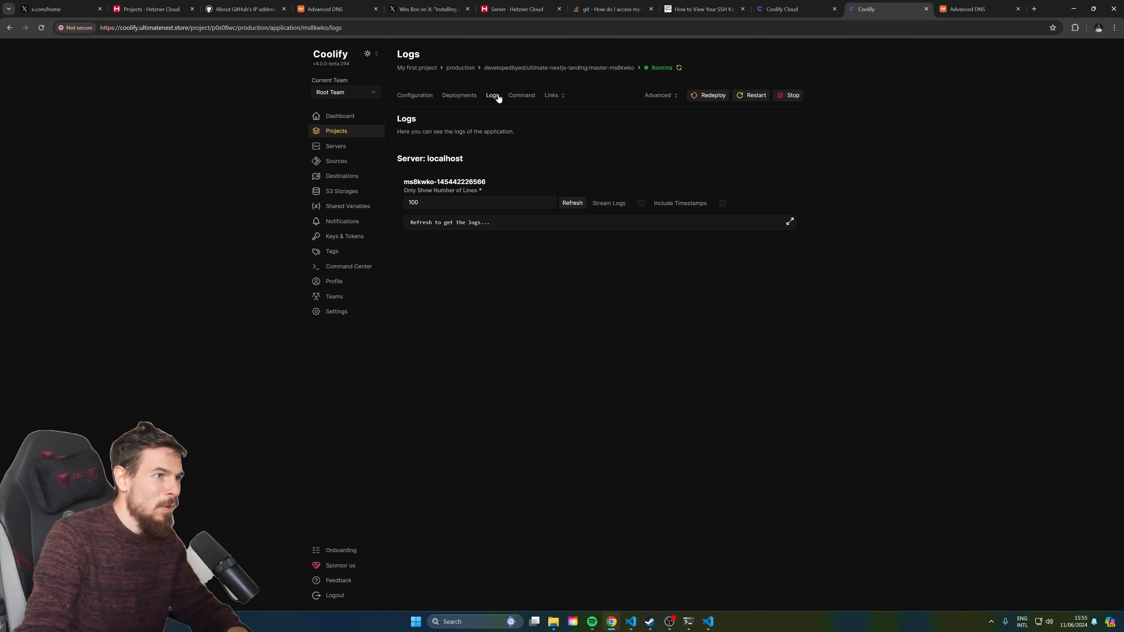
Confirm the log shows Next.js 14.2.3 ready on port 3000, then go to Projects
left_click_drag(461, 231, 538, 258)
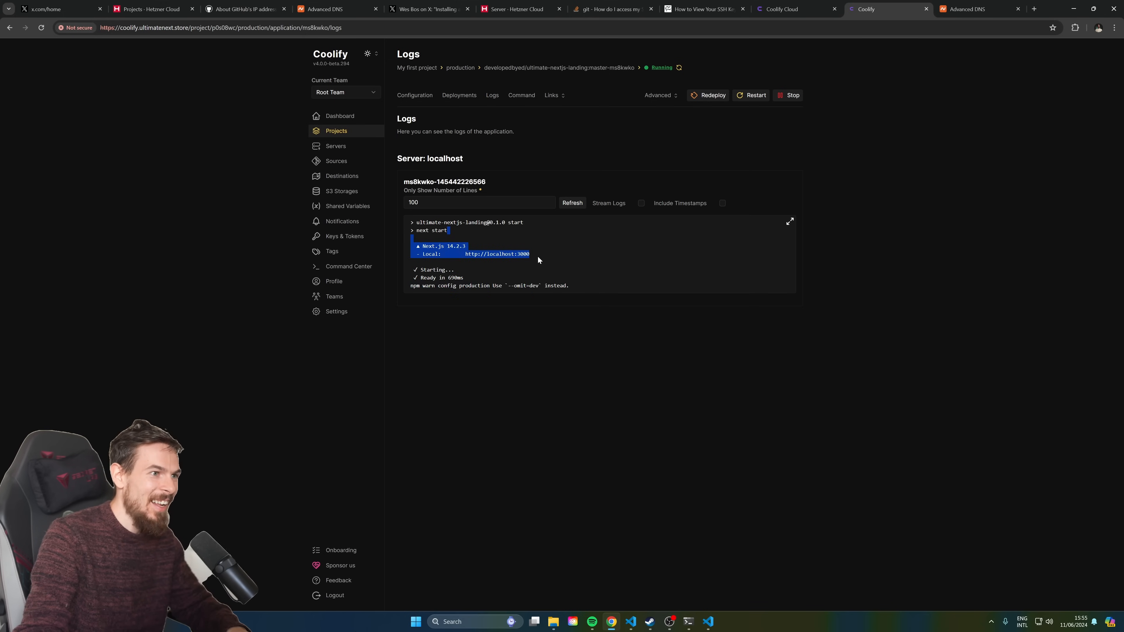
left_click(338, 117)
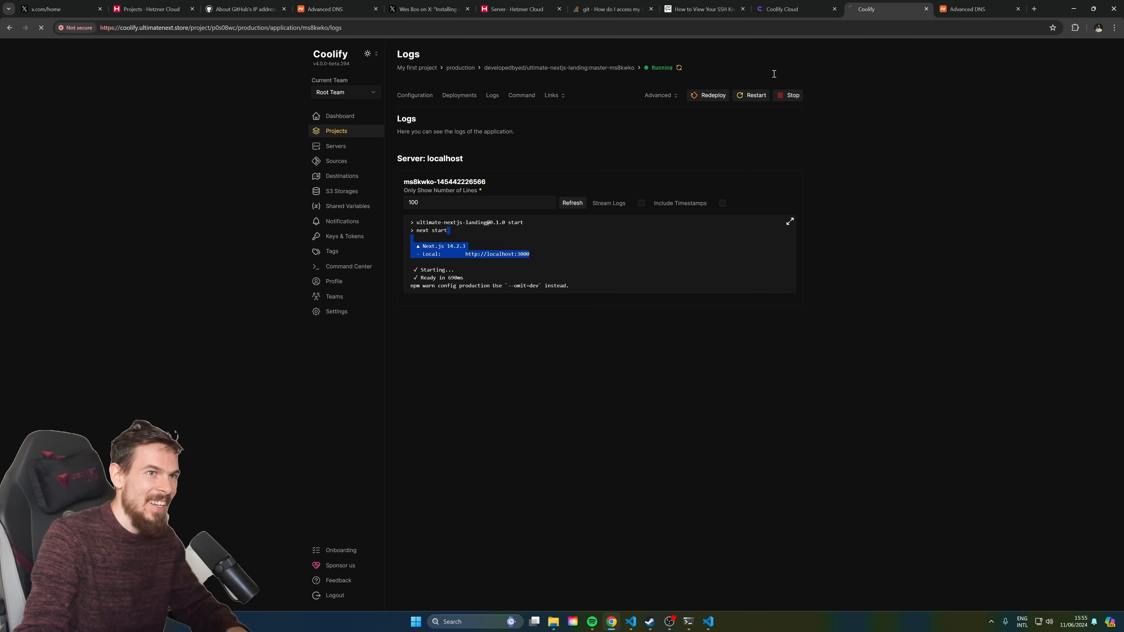
left_click(377, 135)
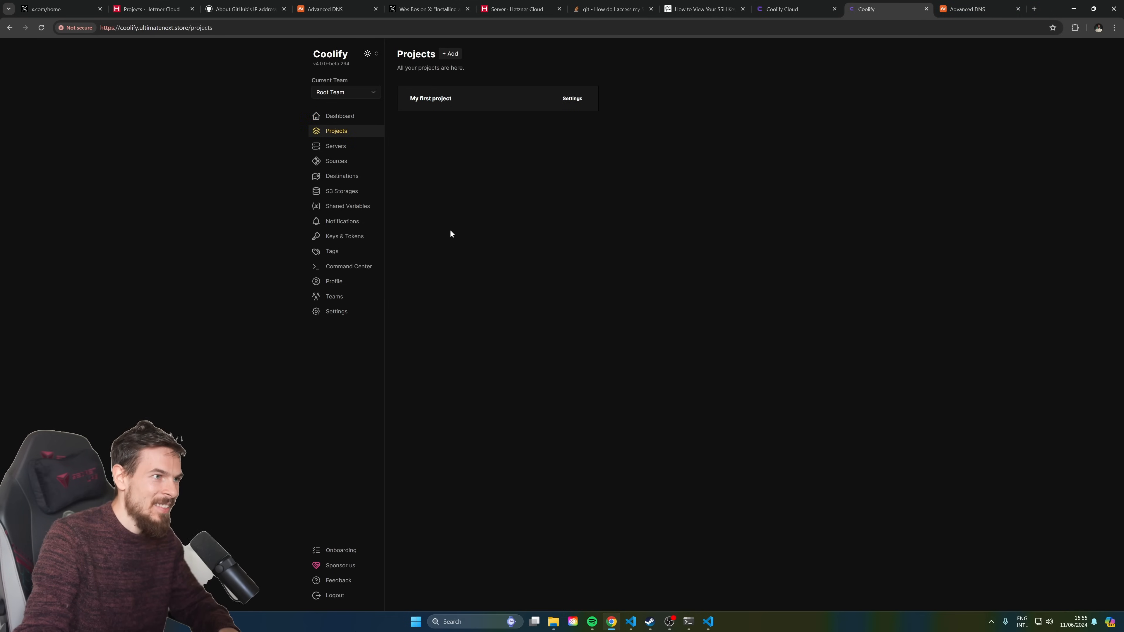
Open the application's configuration under My first project > production
left_click(452, 99)
left_click(443, 105)
left_click(469, 138)
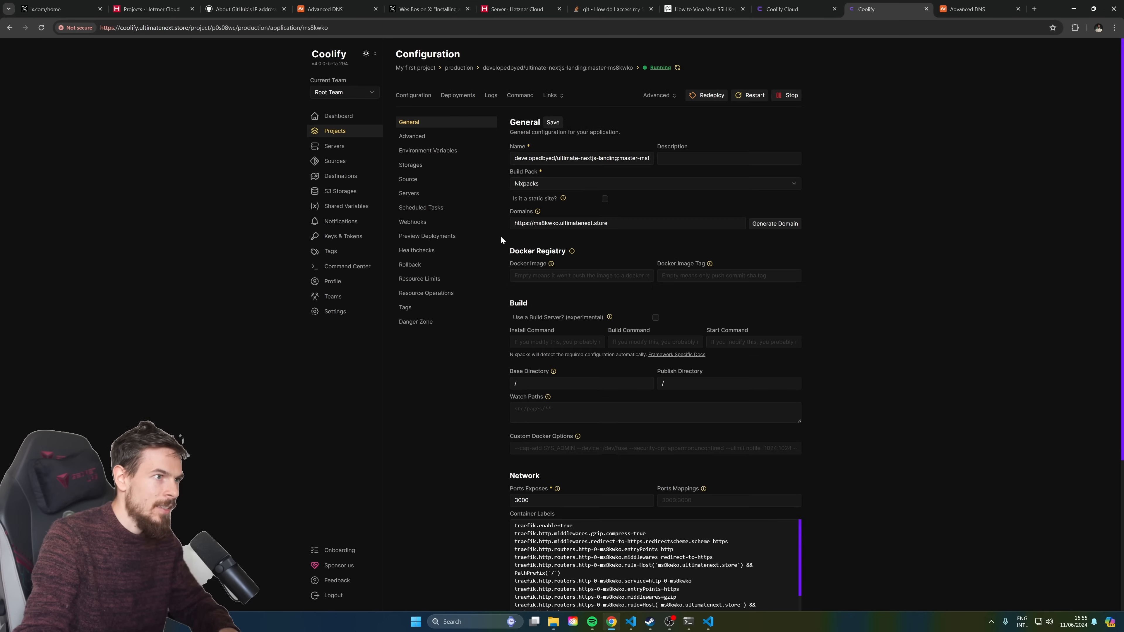
triple_click(609, 224)
key("ctrl+c")
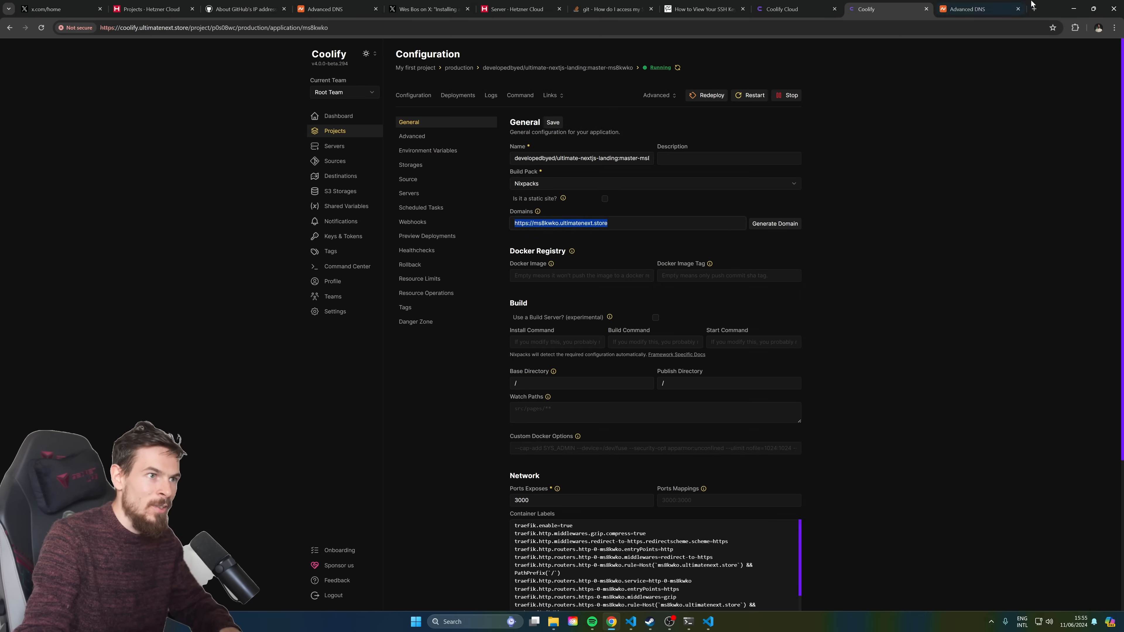
left_click(1034, 8)
key("ctrl+v")
key("Return")
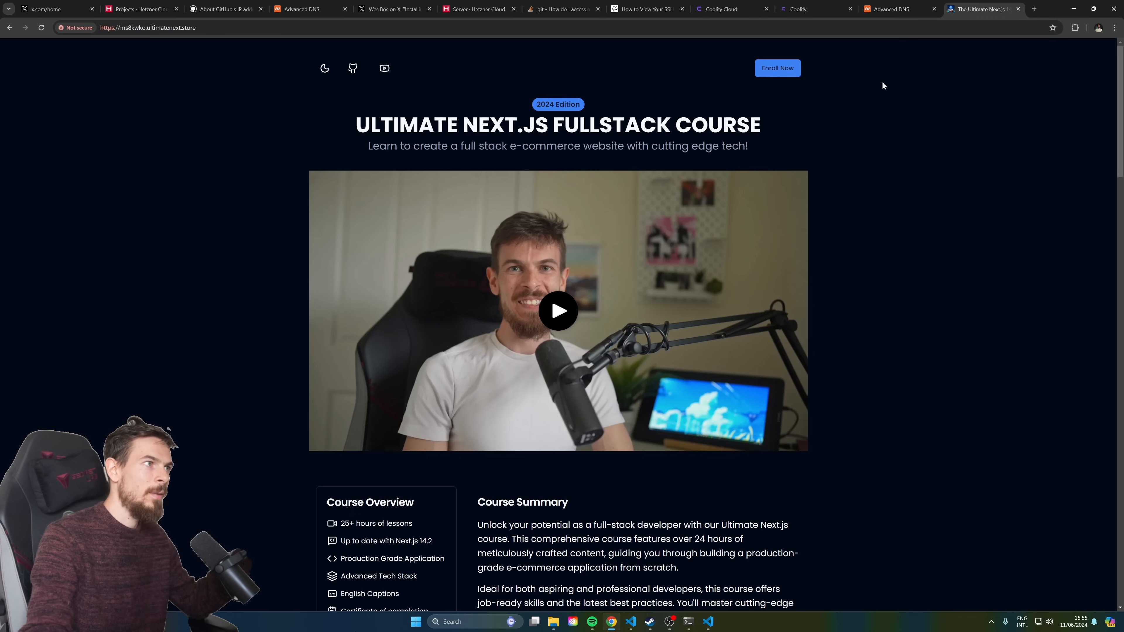
Scroll through the live landing page, then return to Coolify's localhost server settings
scroll(227, 188, "down", 5)
scroll(228, 187, "down", 5)
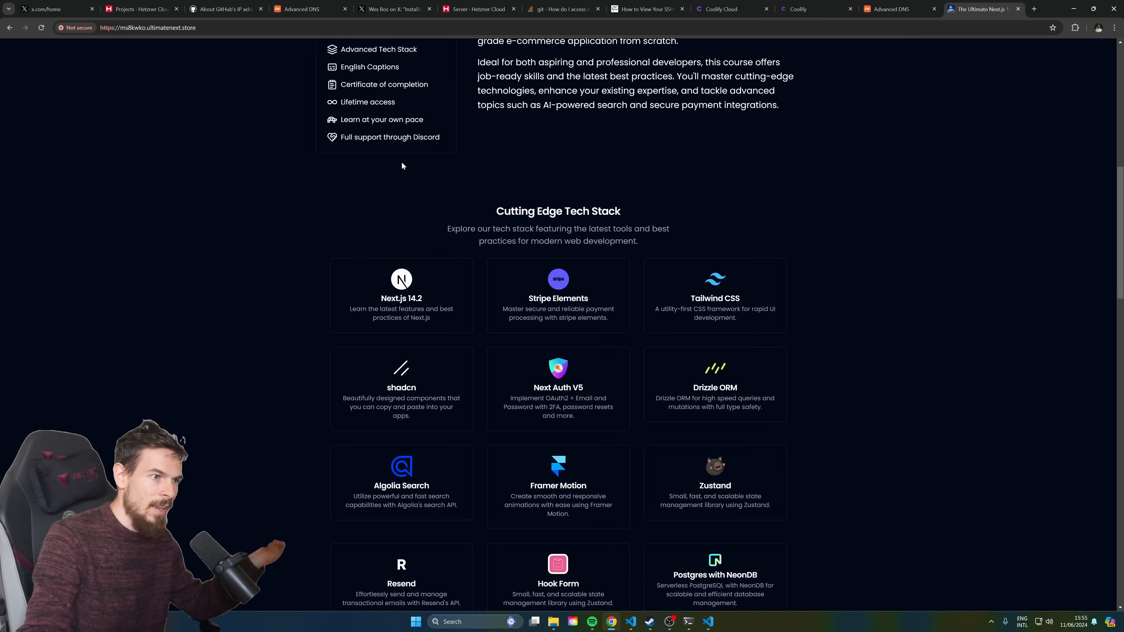
left_click(898, 9)
left_click(816, 5)
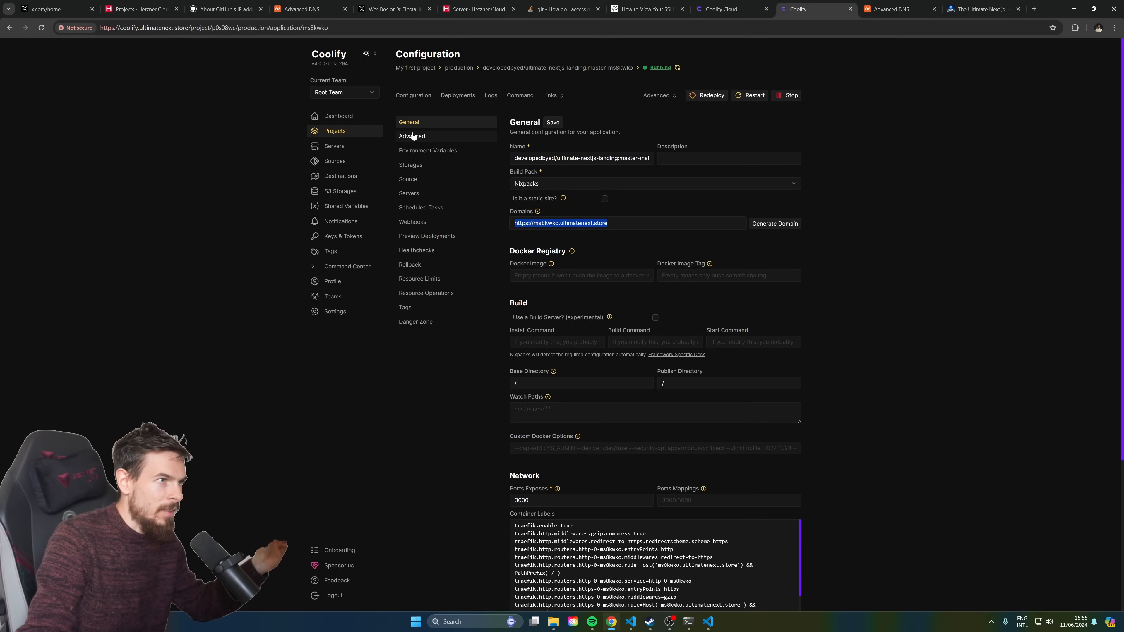
left_click(365, 147)
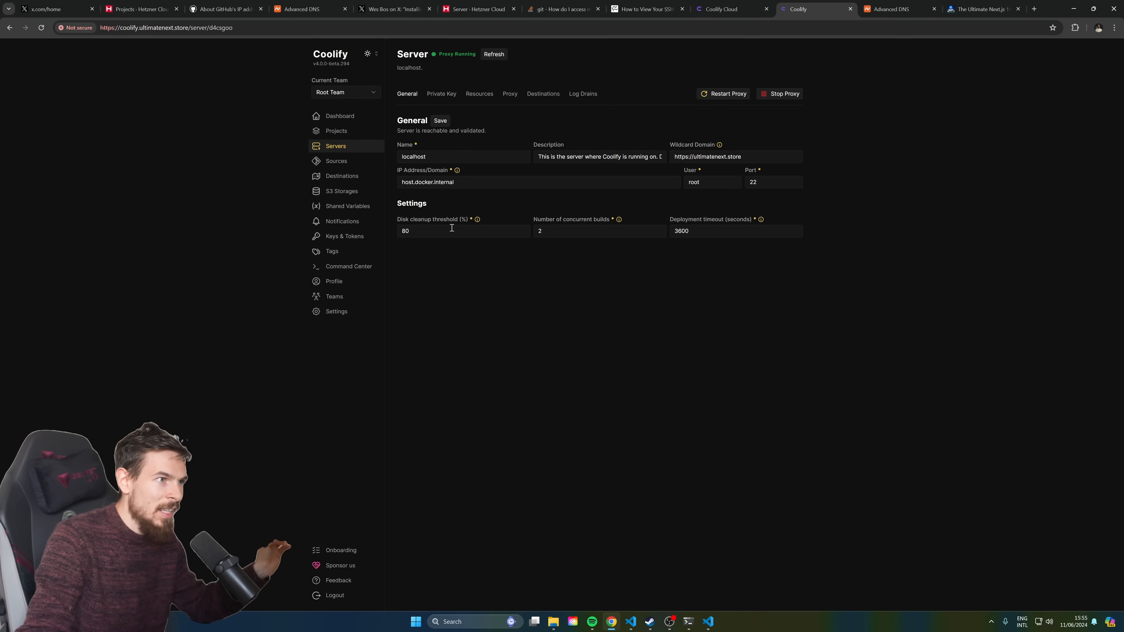
Restart the server's proxy and reload the Coolify and deployed app pages
left_click(718, 95)
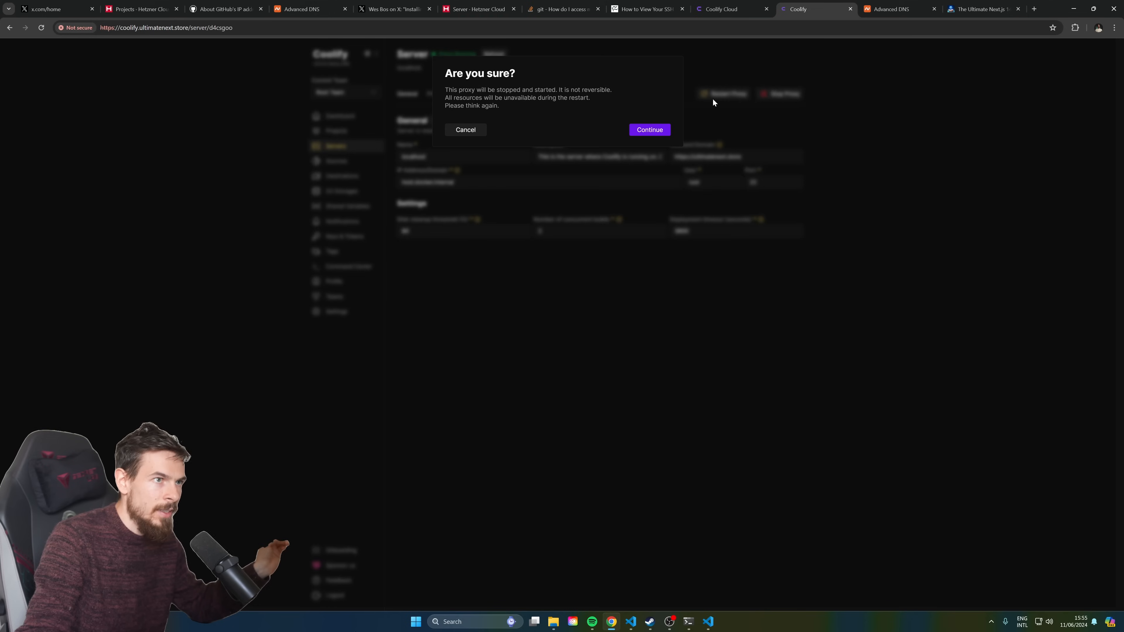
left_click(650, 131)
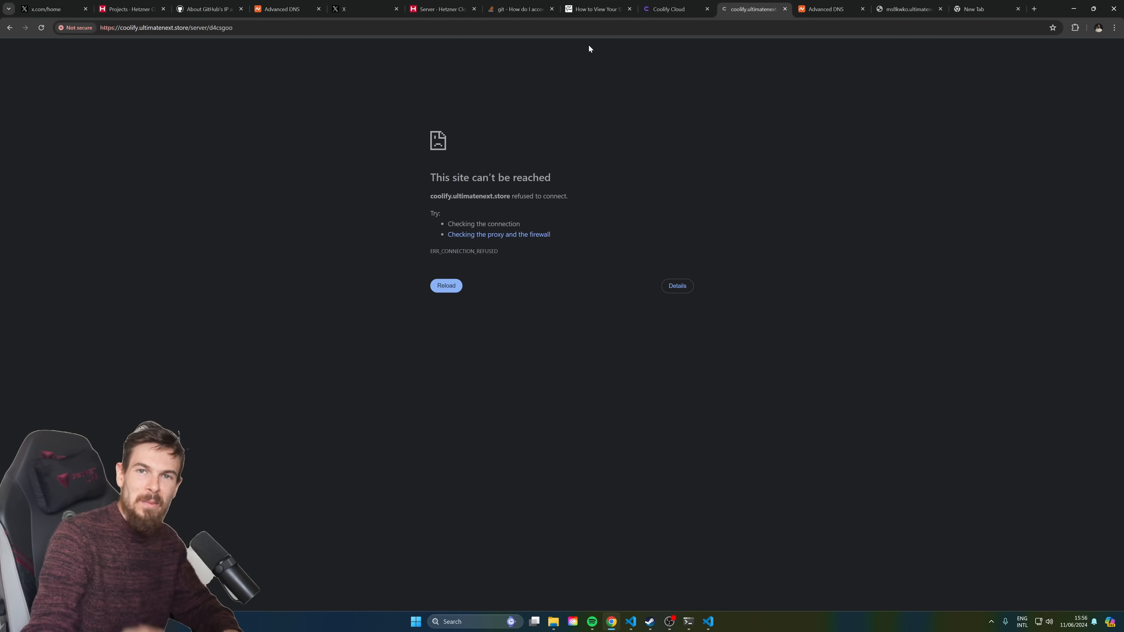
left_click(552, 35)
key("Return")
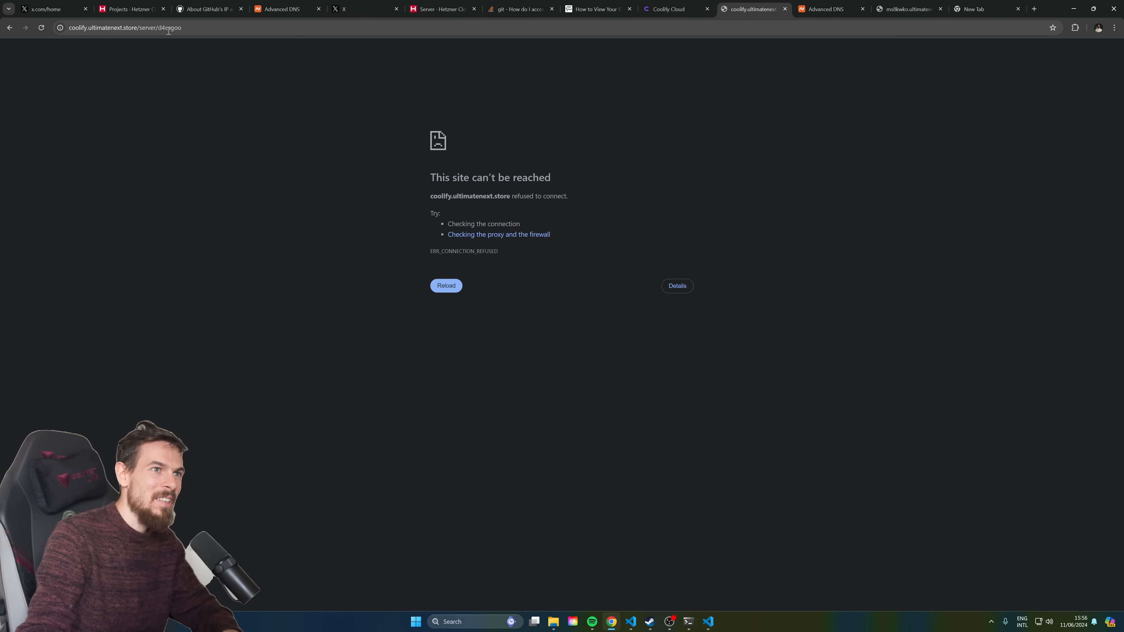
left_click(907, 9)
key("Return")
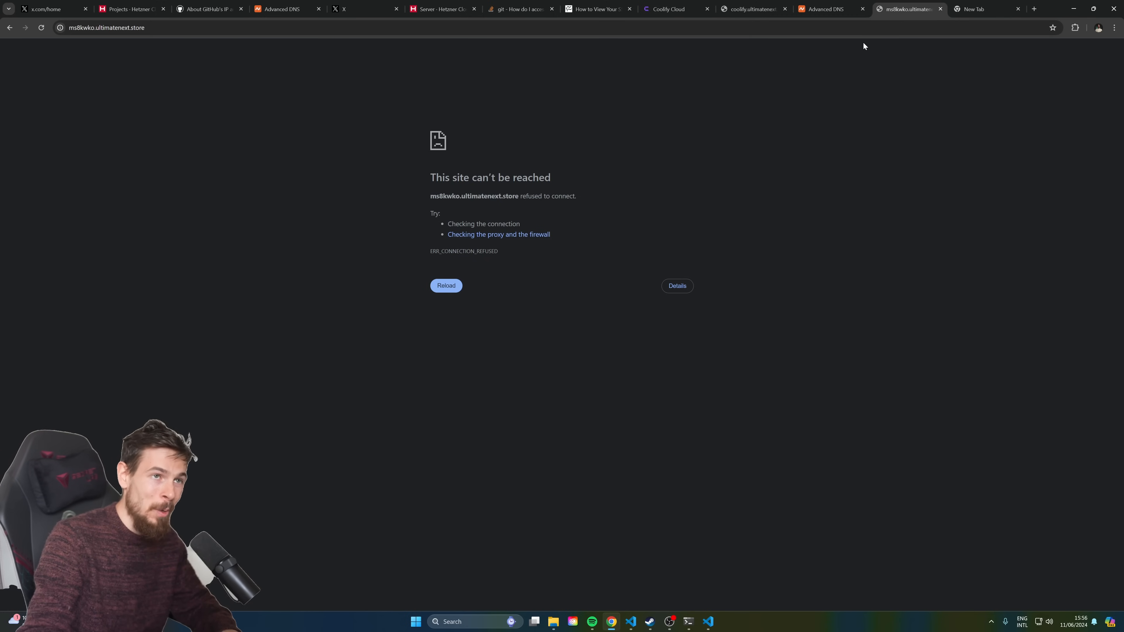
Reopen Coolify at 5.161.254.158:8000 and get back to the localhost server settings
left_click(974, 9)
left_click(905, 27)
key("ctrl+v")
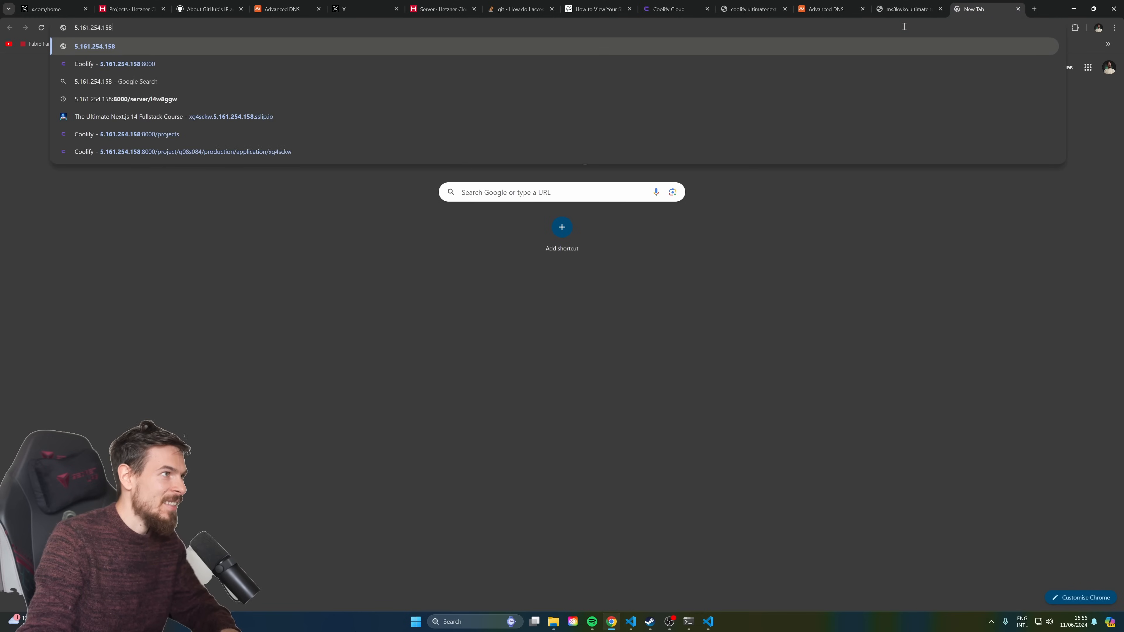
key("Down")
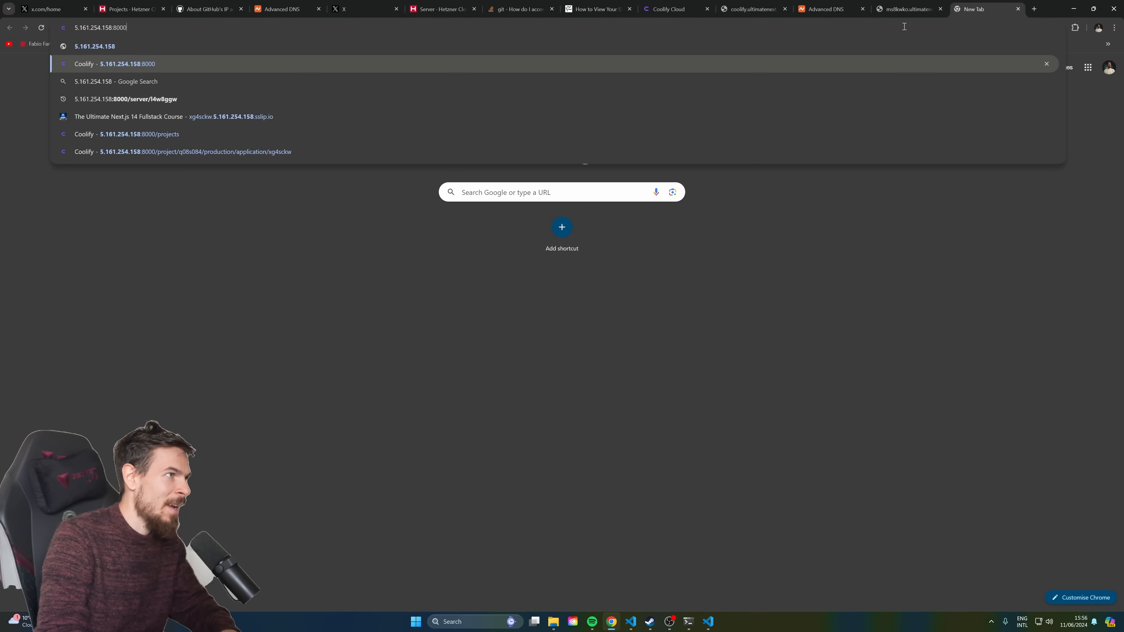
key("Return")
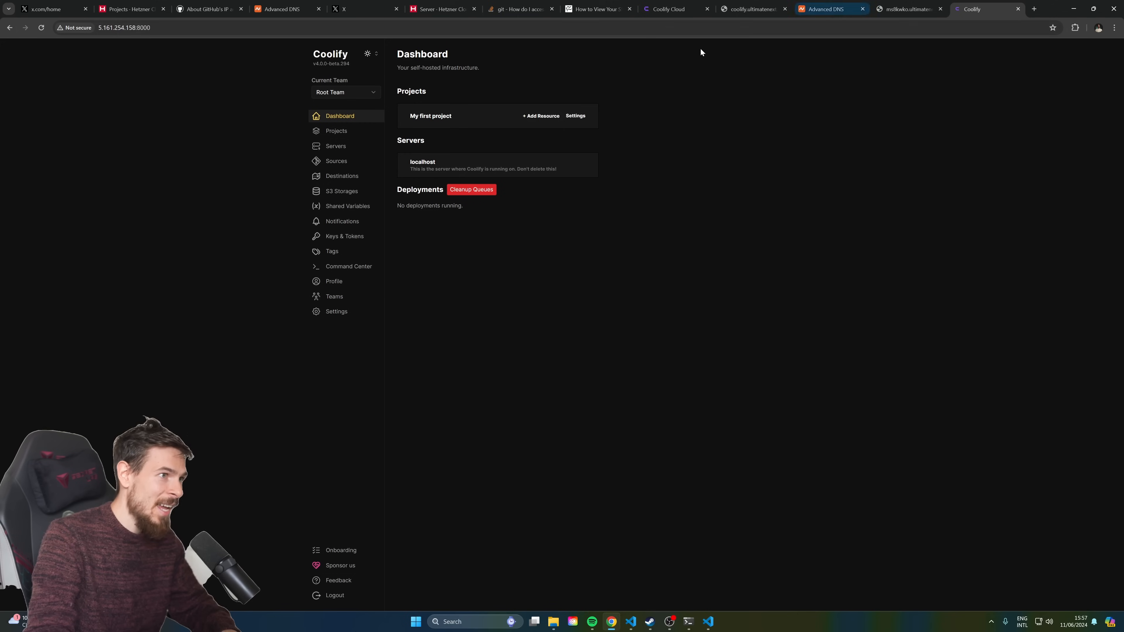
left_click(354, 135)
left_click(471, 98)
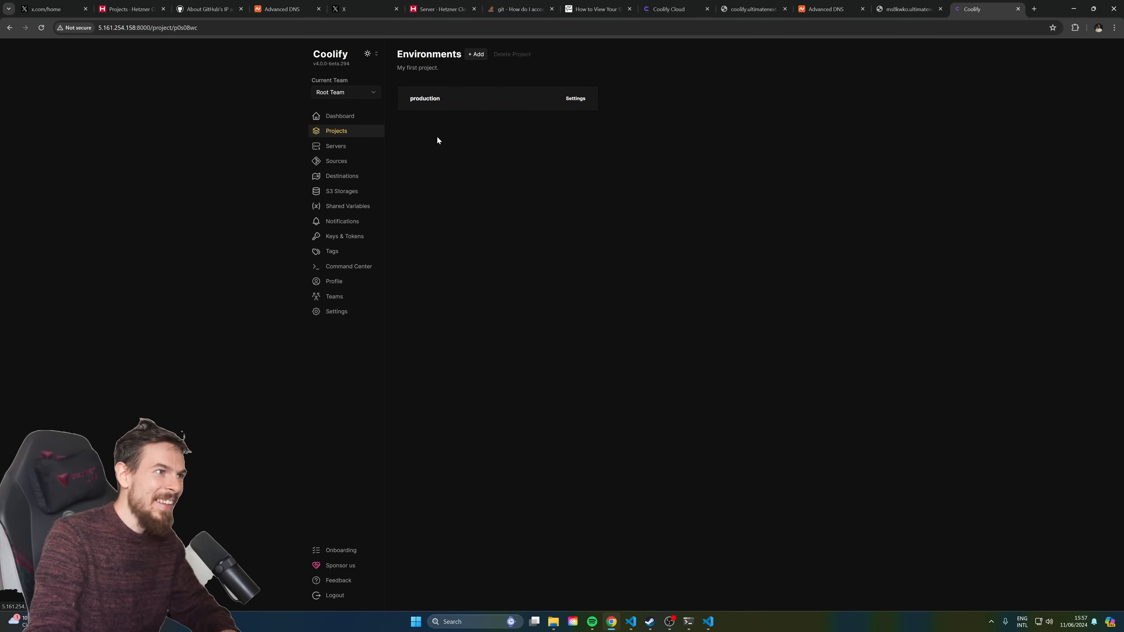
left_click(485, 105)
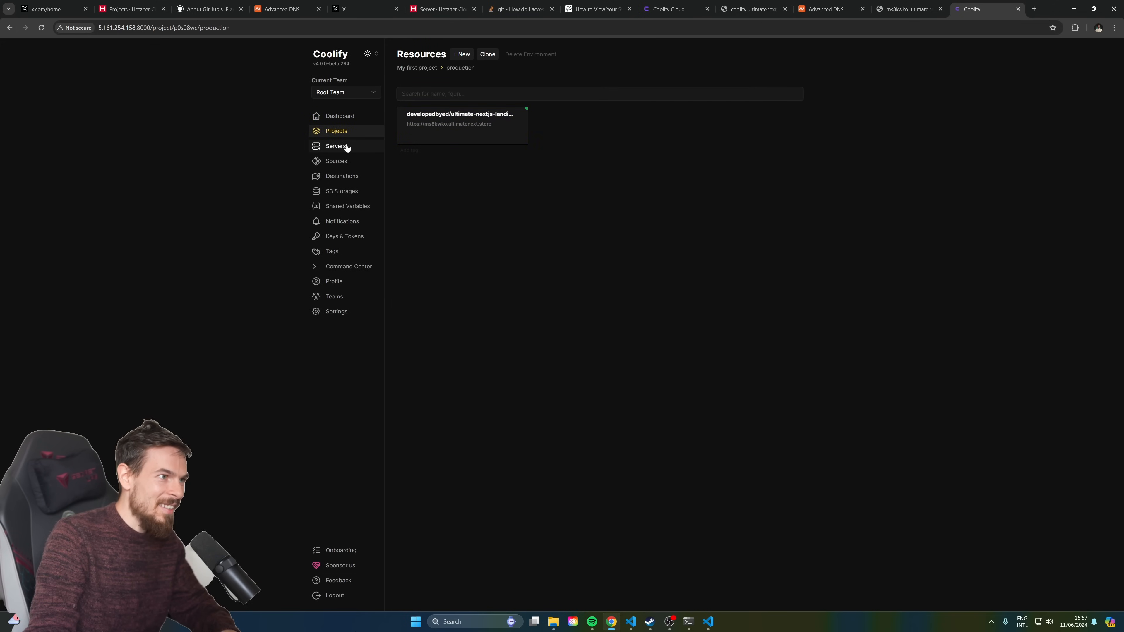
left_click(454, 108)
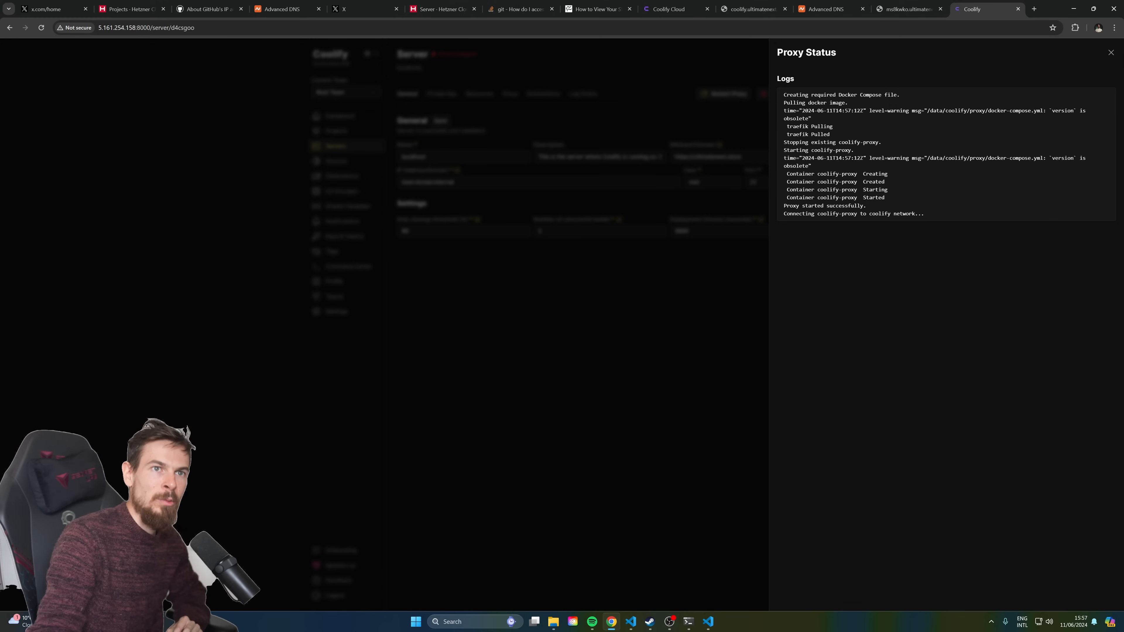
left_click(1110, 53)
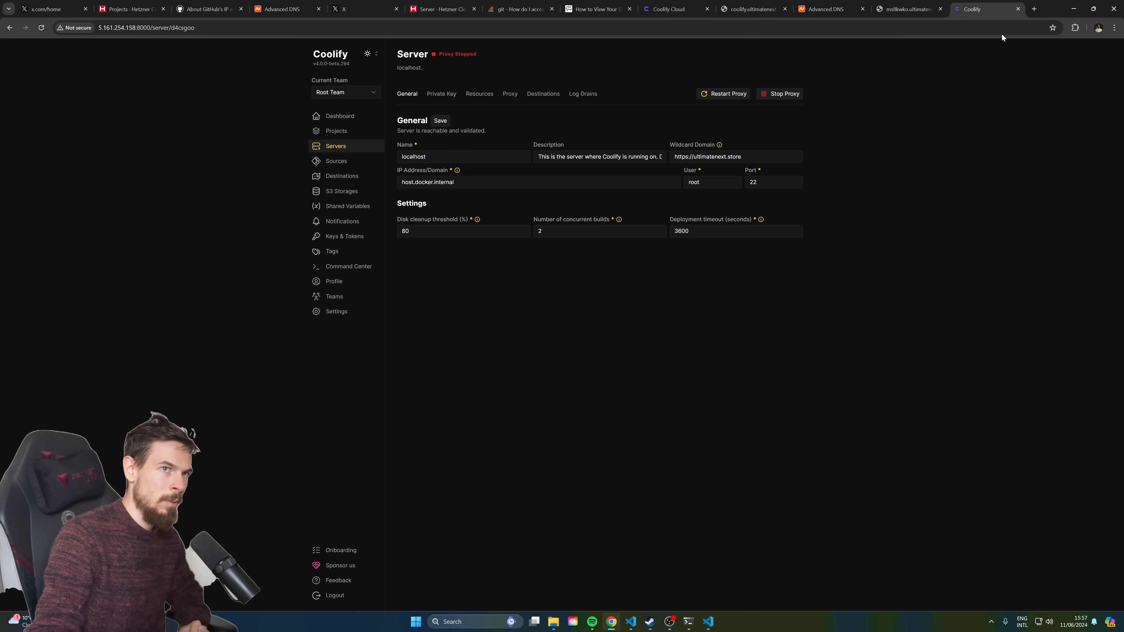
left_click(1032, 10)
Reload the app at ms8kwko.ultimatenext.store and confirm its certificate is valid
left_click(861, 11)
left_click(281, 29)
key("Return")
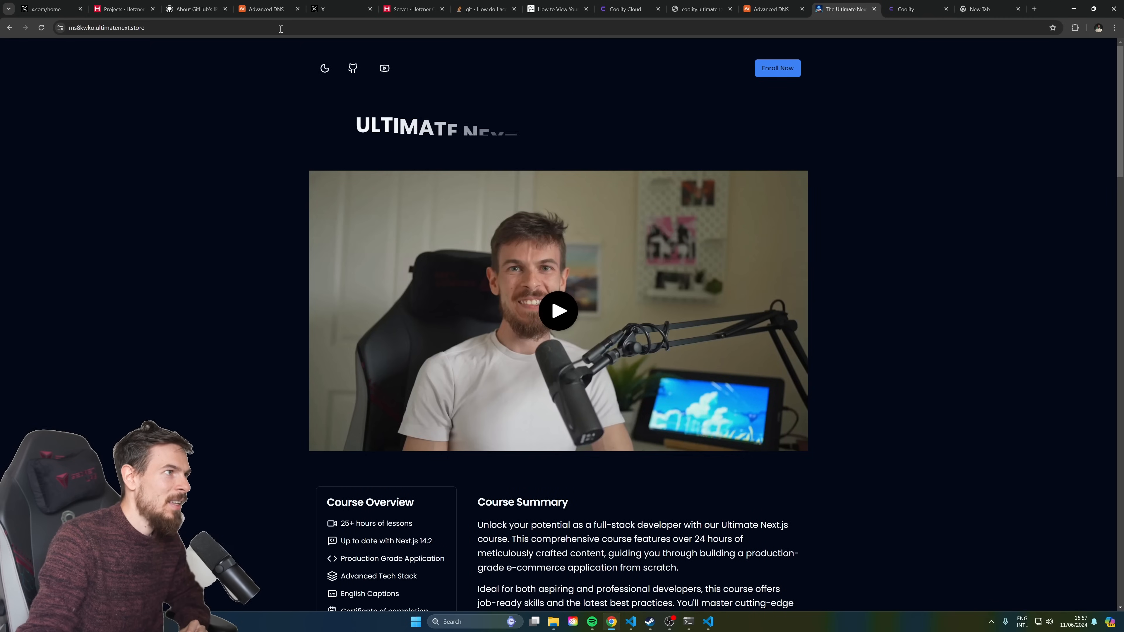
left_click(60, 28)
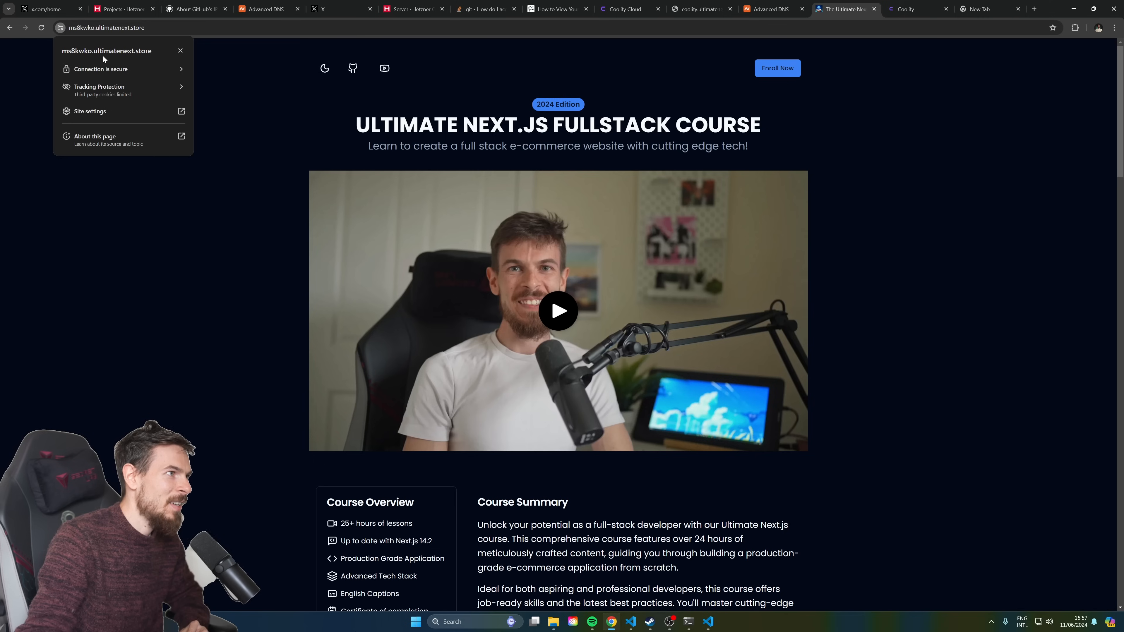
left_click(112, 70)
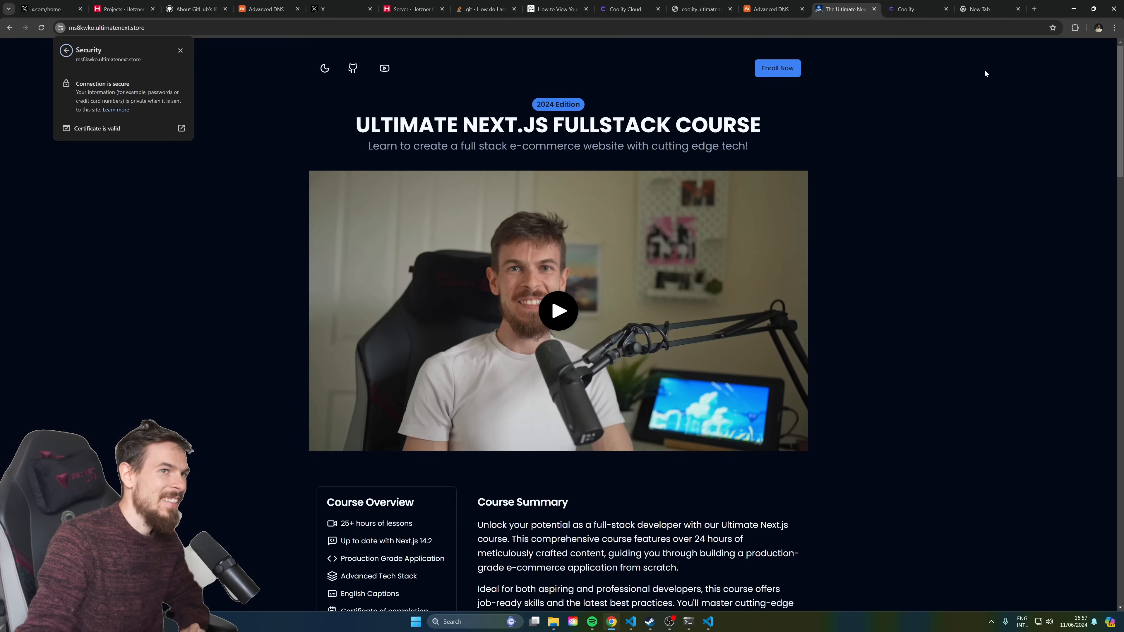
Load coolify.ultimatenext.store and check that its connection is secure
left_click(906, 9)
left_click(604, 9)
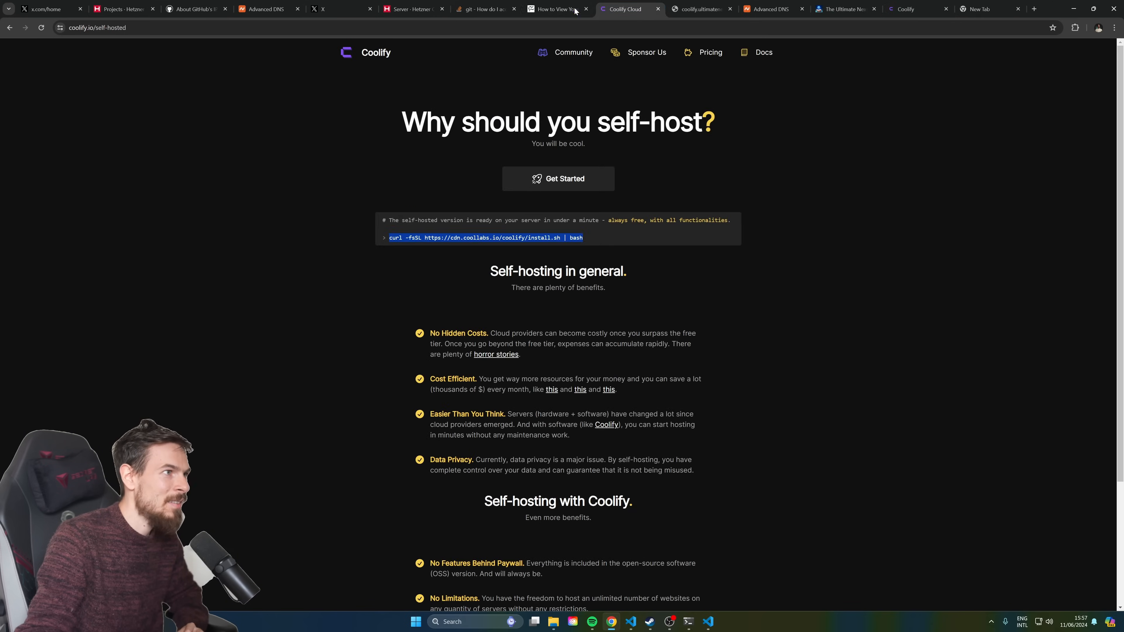
key("ctrl+Tab")
left_click(204, 30)
key("BackSpace")
key("Return")
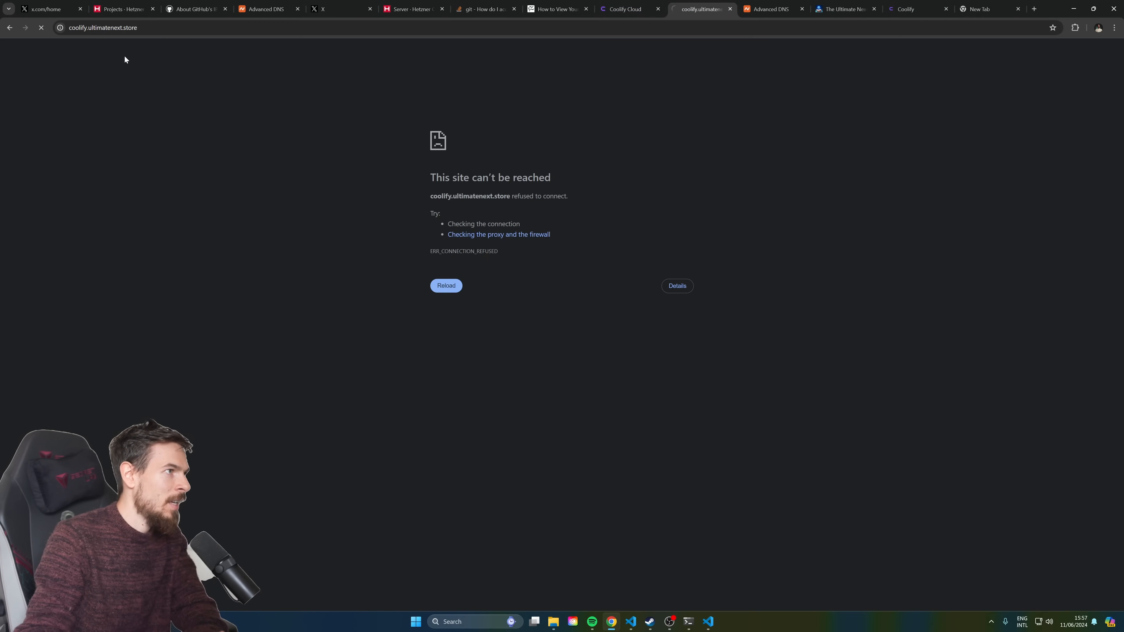
left_click(59, 27)
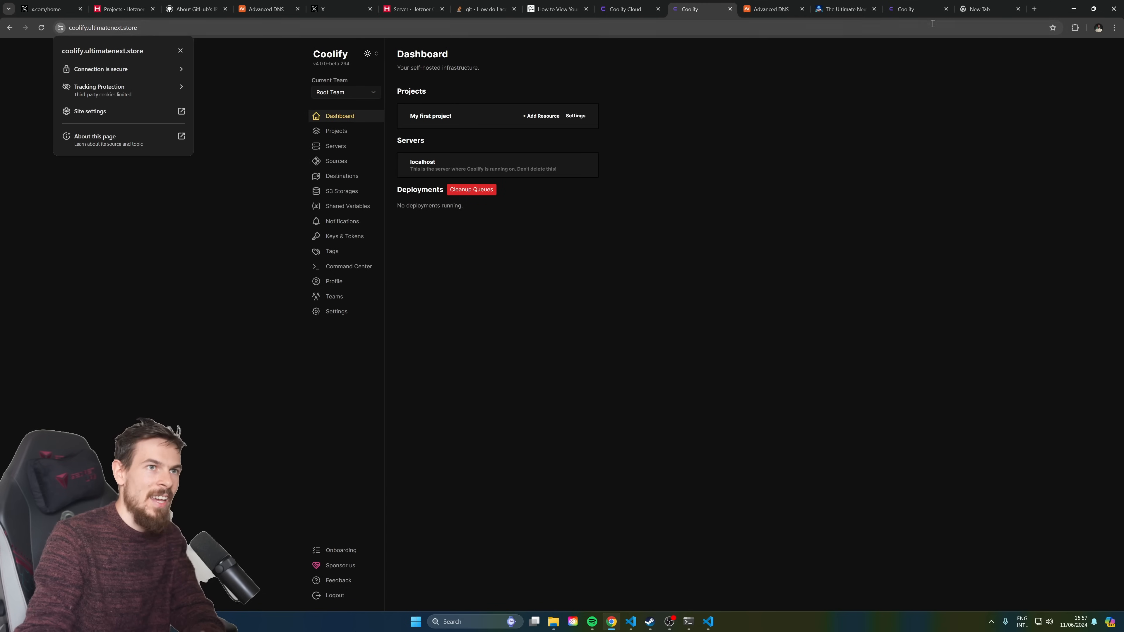
left_click(803, 33)
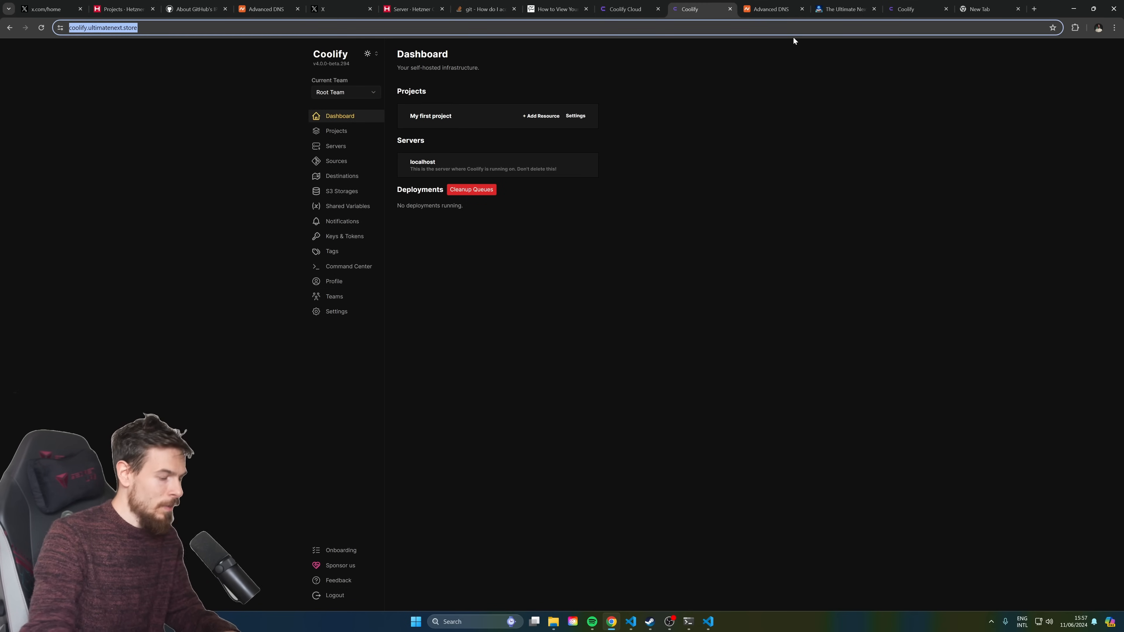
type("ultimate")
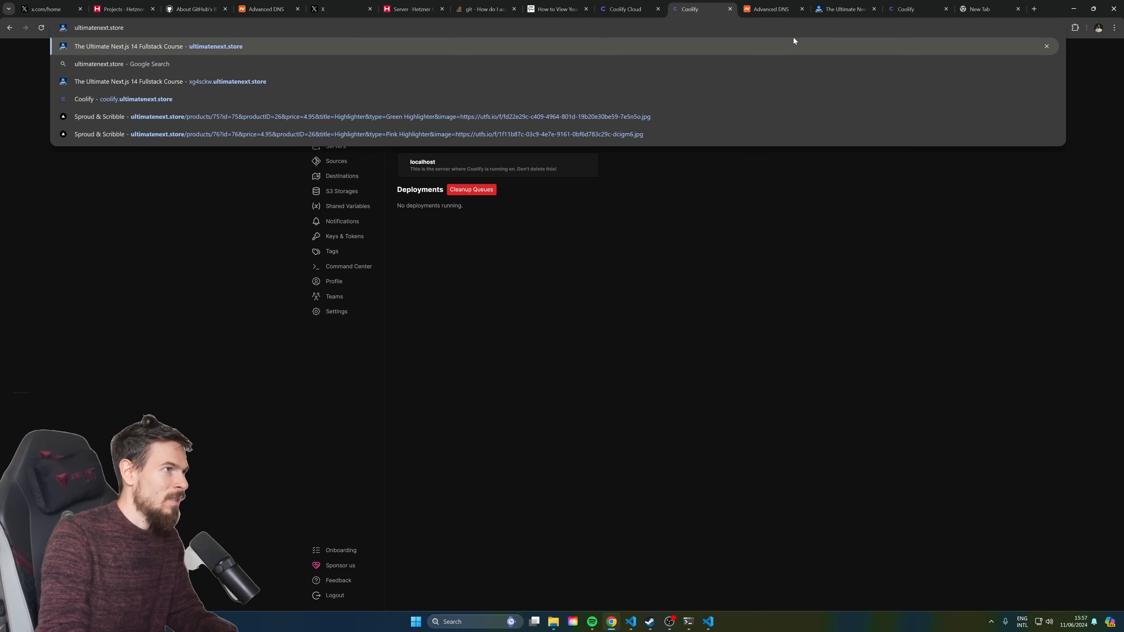
key("Return")
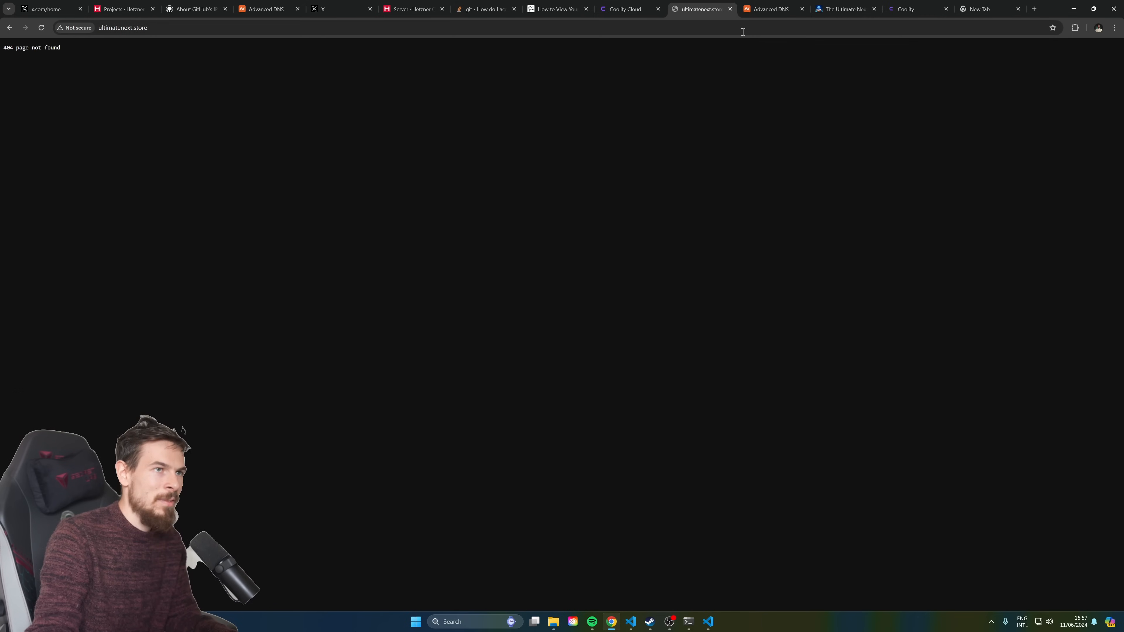
left_click(730, 9)
left_click(898, 9)
left_click(838, 8)
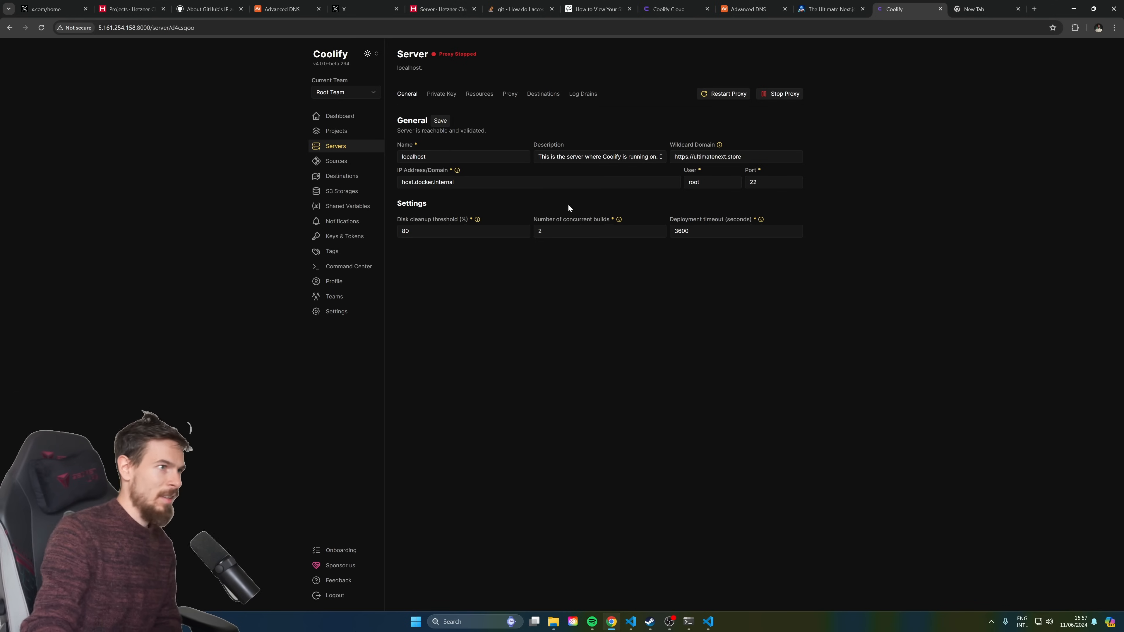
Go to My first project's production environment and open the Next.js app's configuration
left_click(348, 130)
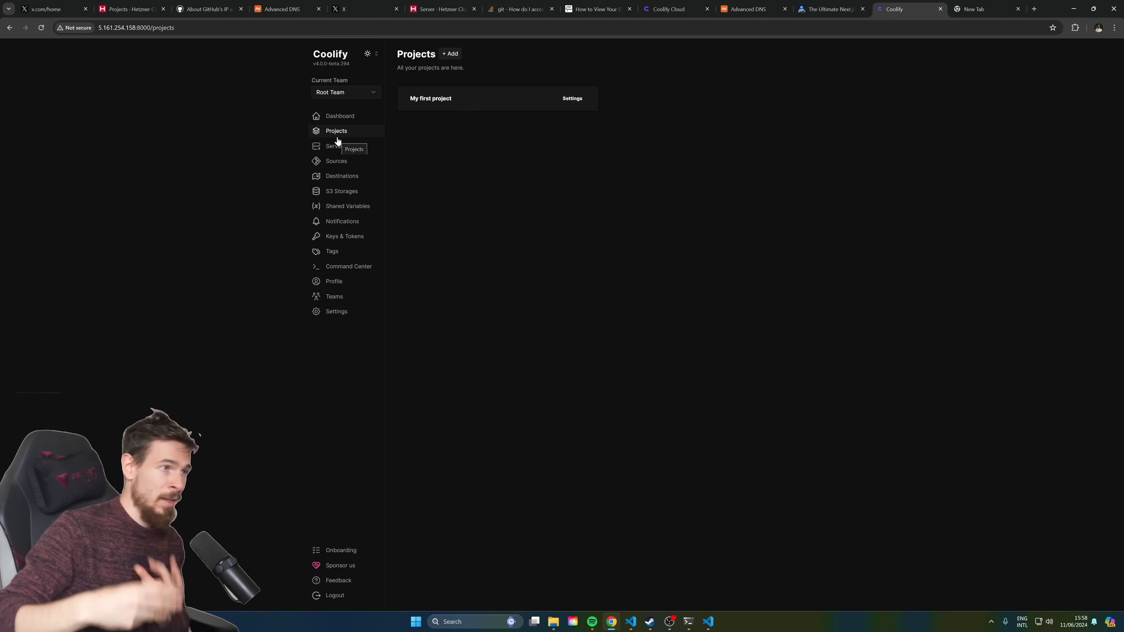
left_click(433, 108)
left_click(442, 108)
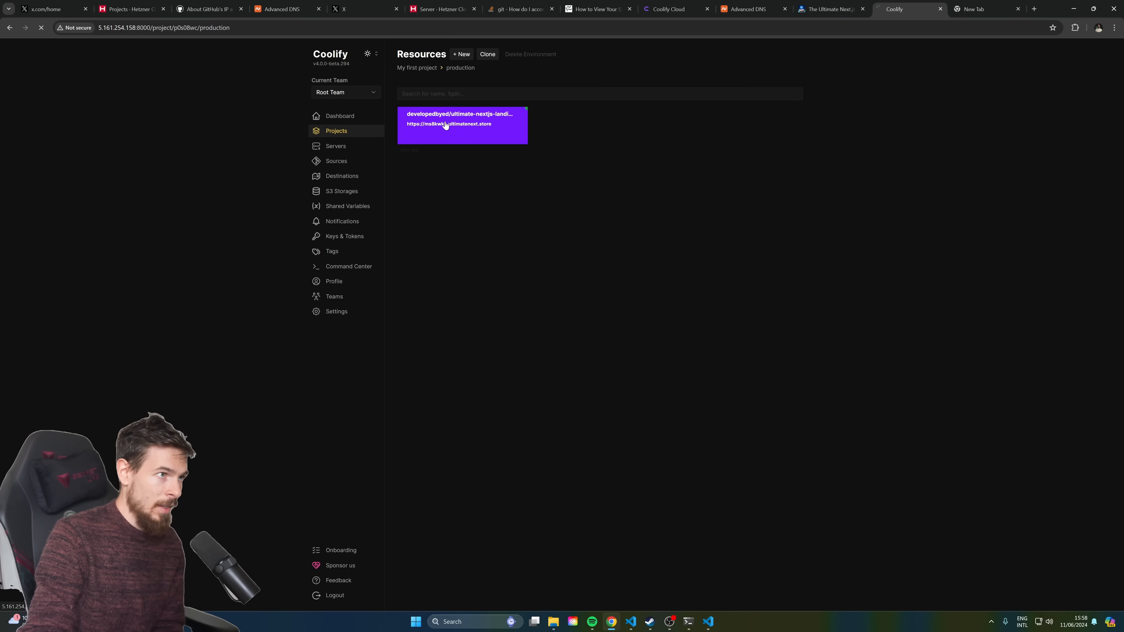
left_click(443, 126)
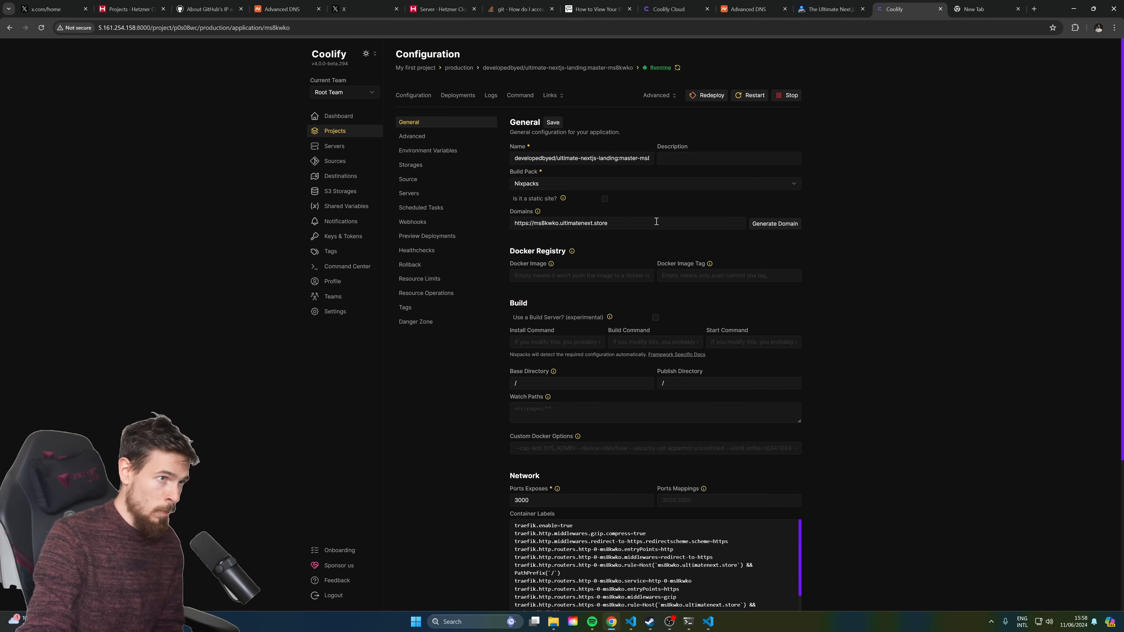
left_click(1034, 9)
type("ulti")
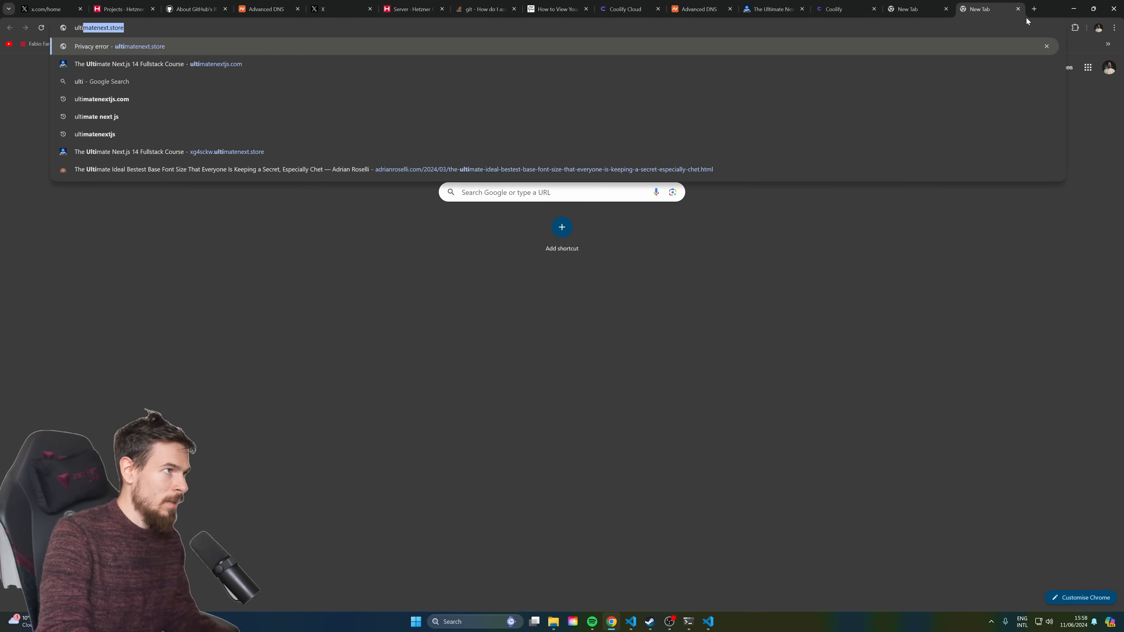
key("Return")
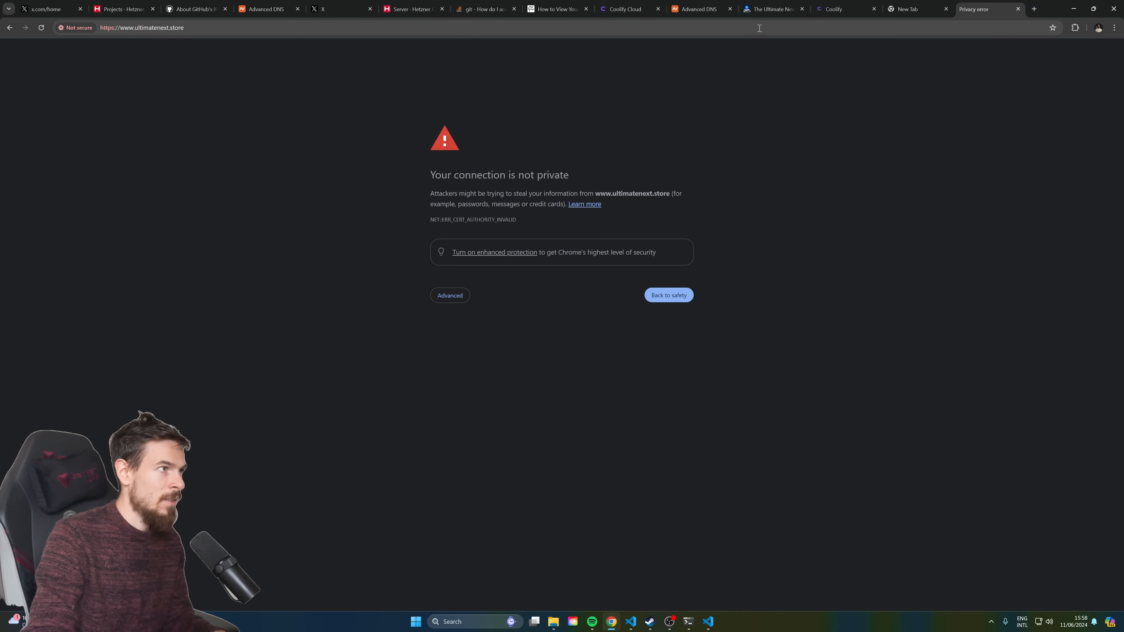
left_click(134, 29)
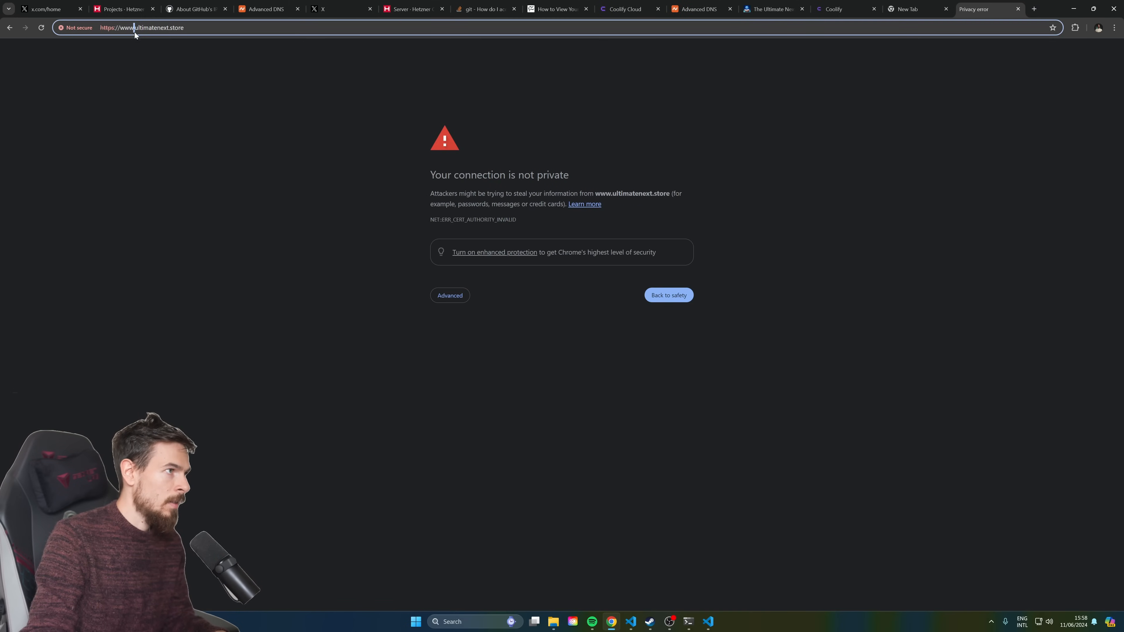
key("BackSpace")
key("BackSpace")
key("BackSpace")
key("BackSpace")
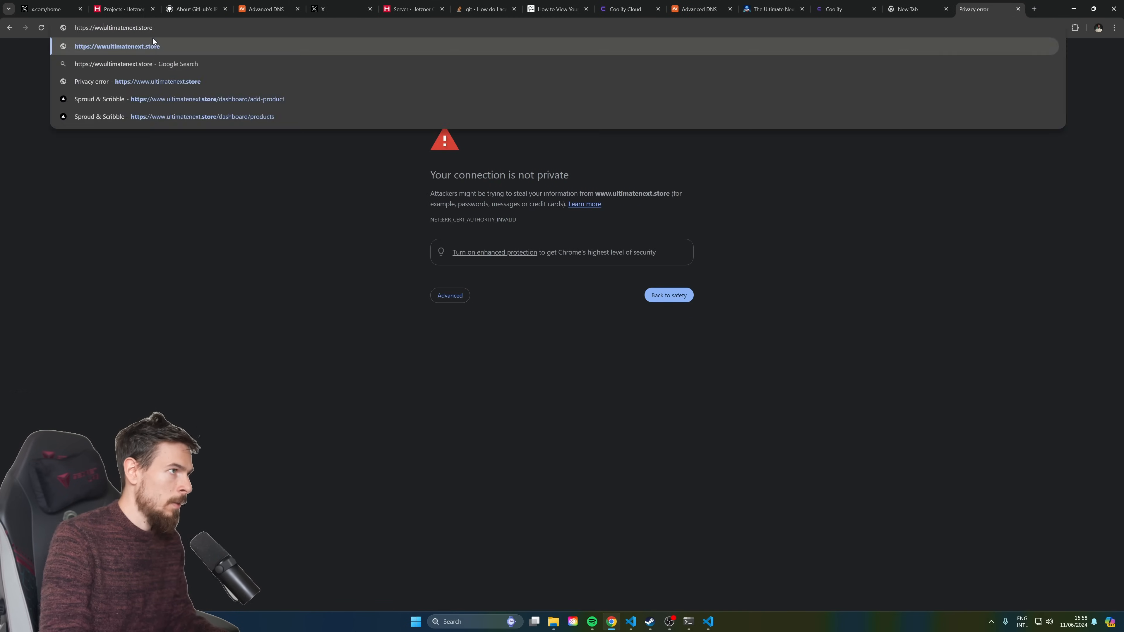
key("Return")
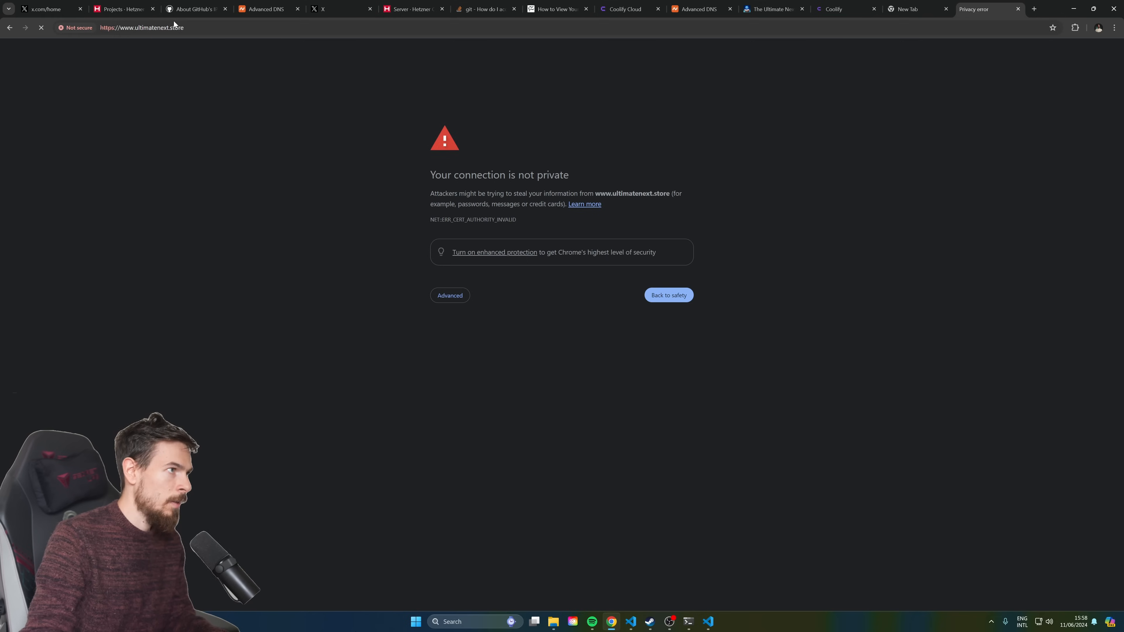
left_click_drag(247, 31, 132, 36)
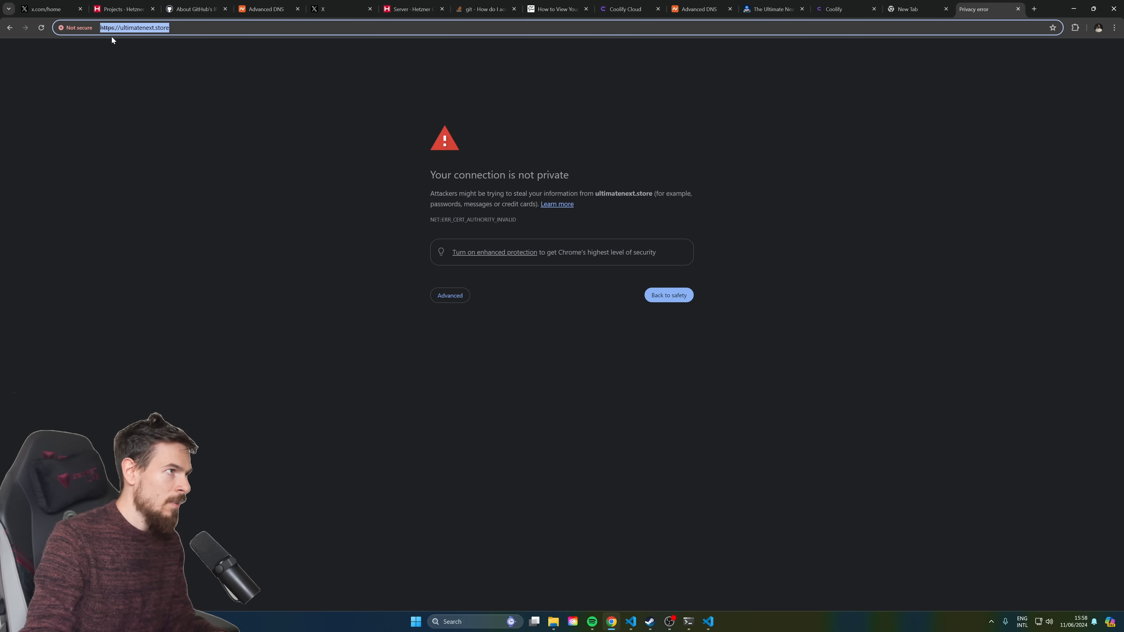
left_click(848, 7)
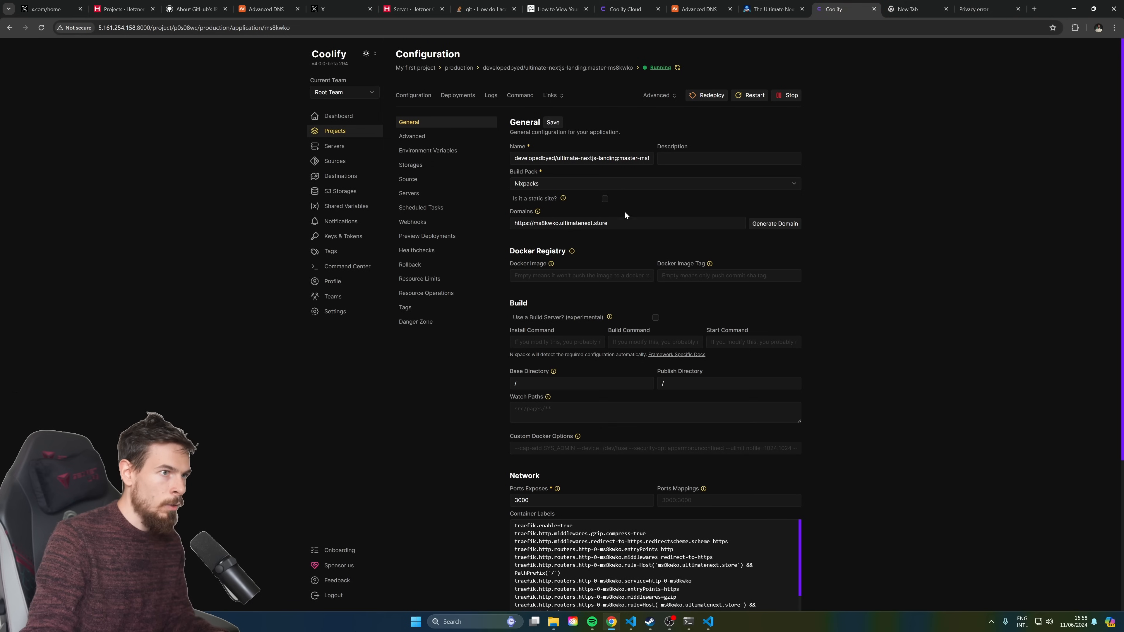
type("https://ultimatenext.store/")
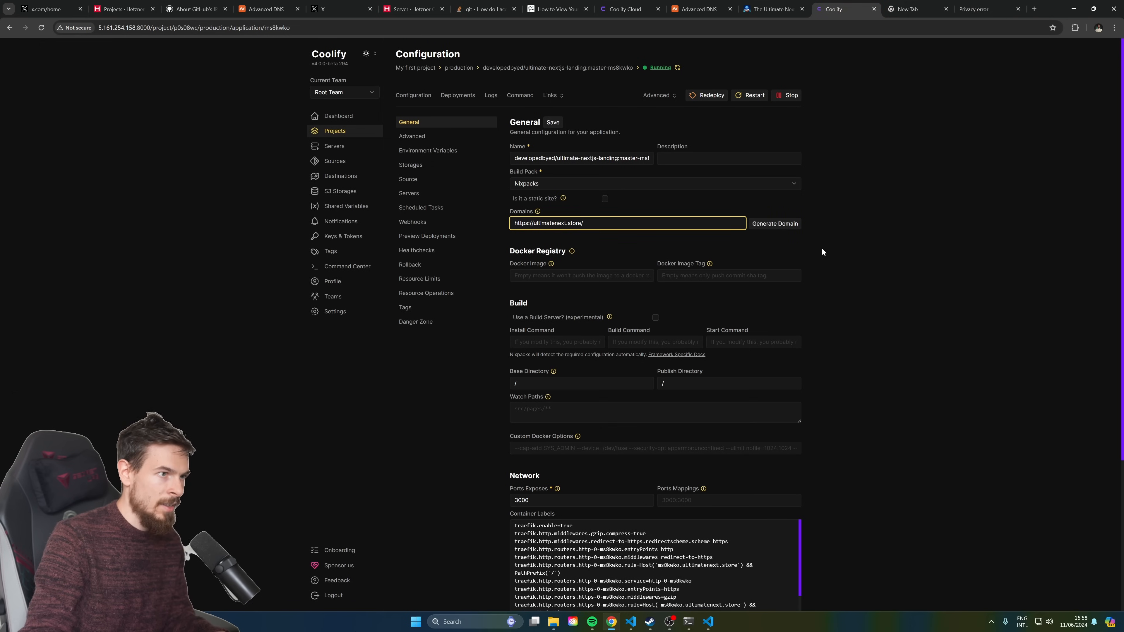
type("https://ultimatenext.store/")
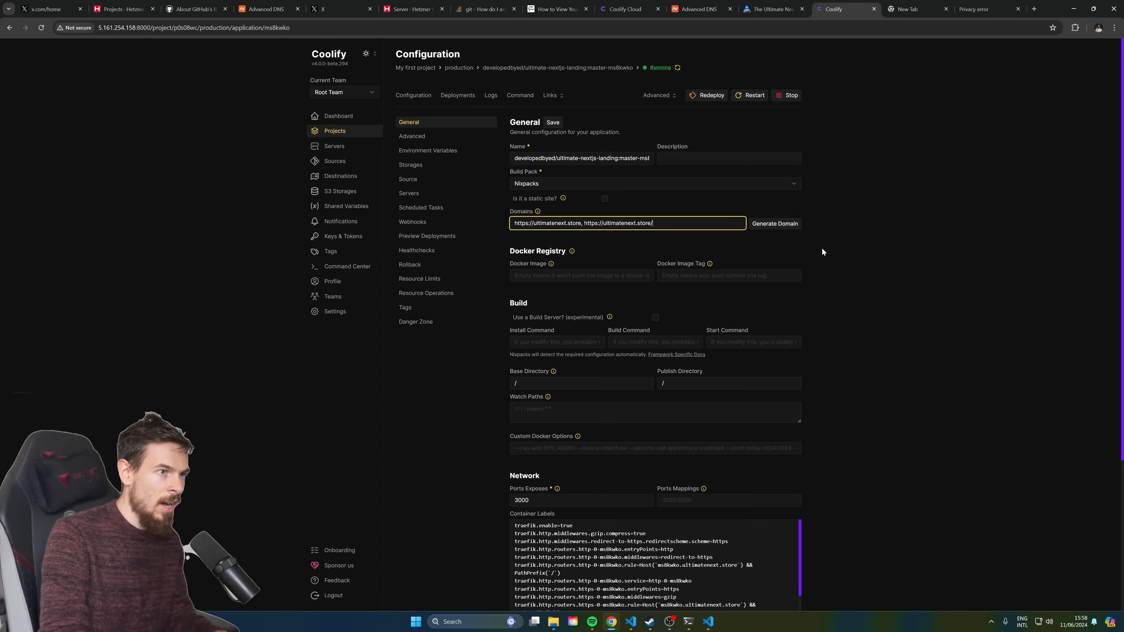
type("www.")
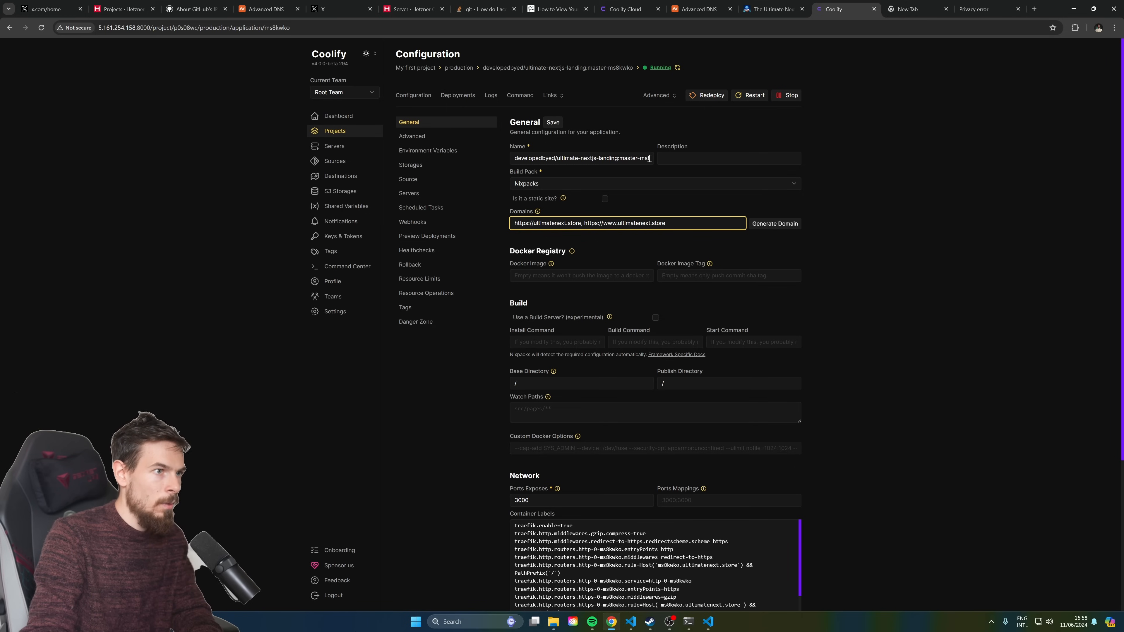
left_click(553, 123)
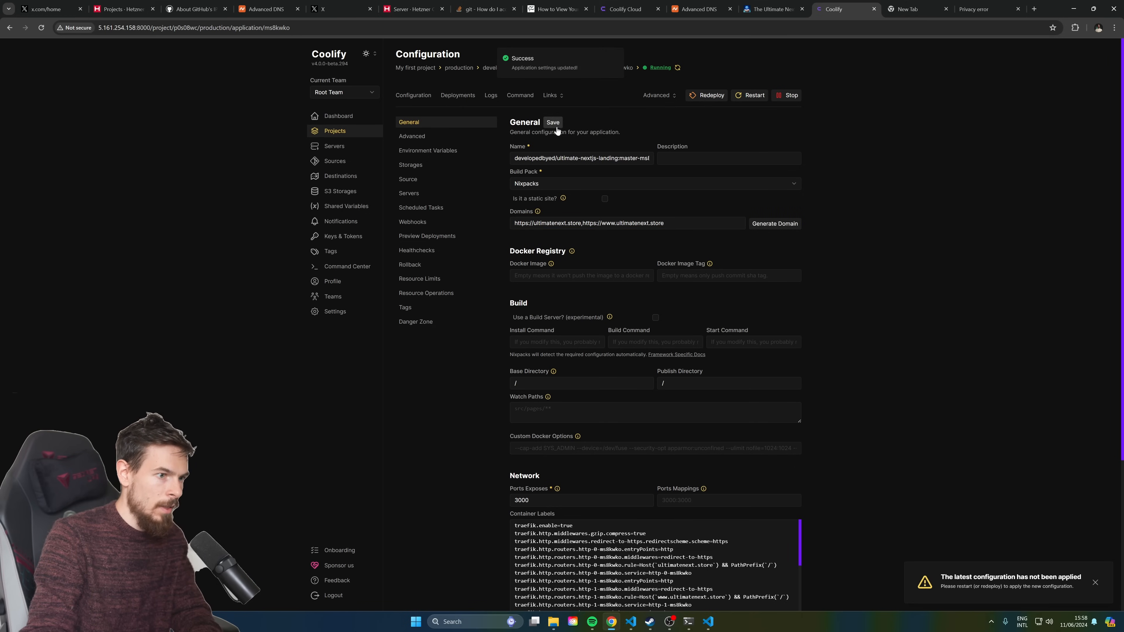
scroll(660, 401, "down", 5)
scroll(660, 402, "down", 5)
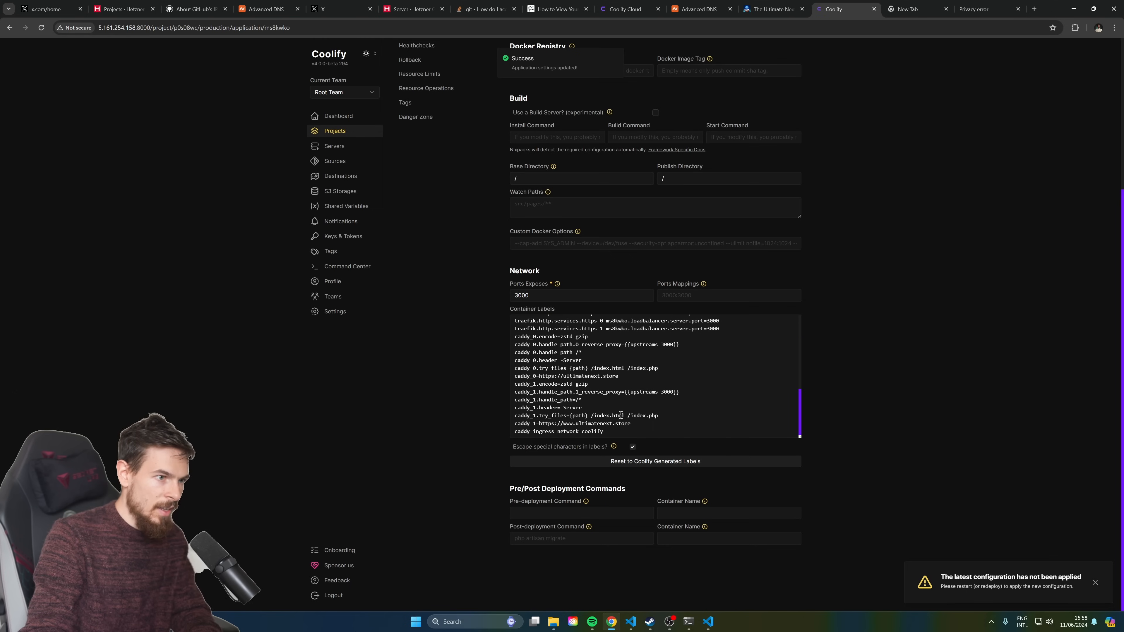
scroll(602, 408, "up", 5)
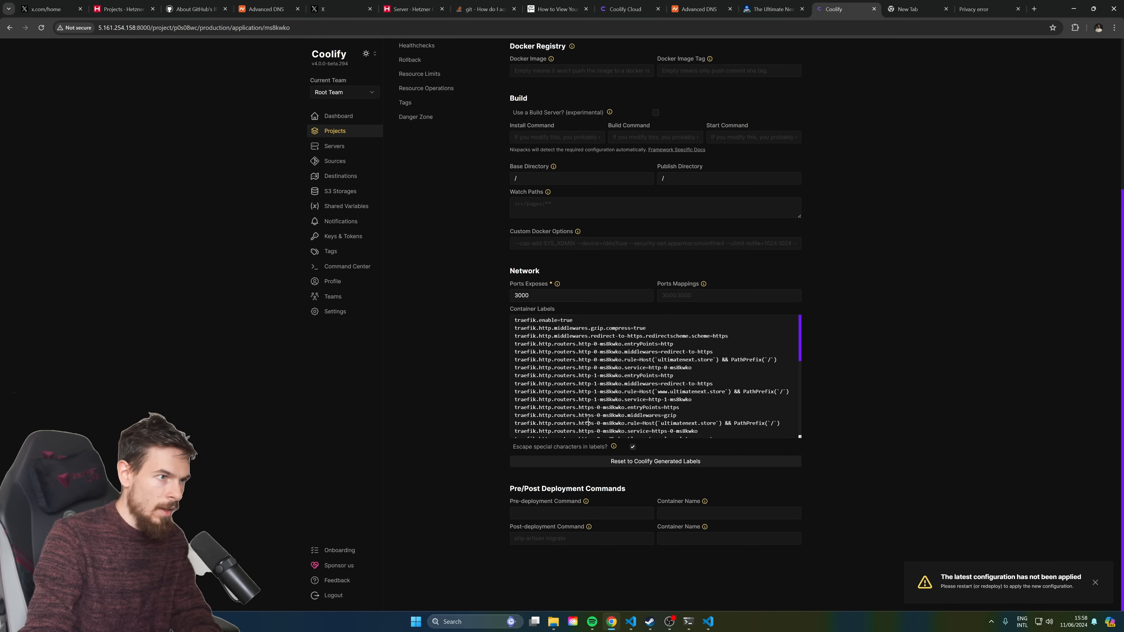
scroll(607, 380, "down", 5)
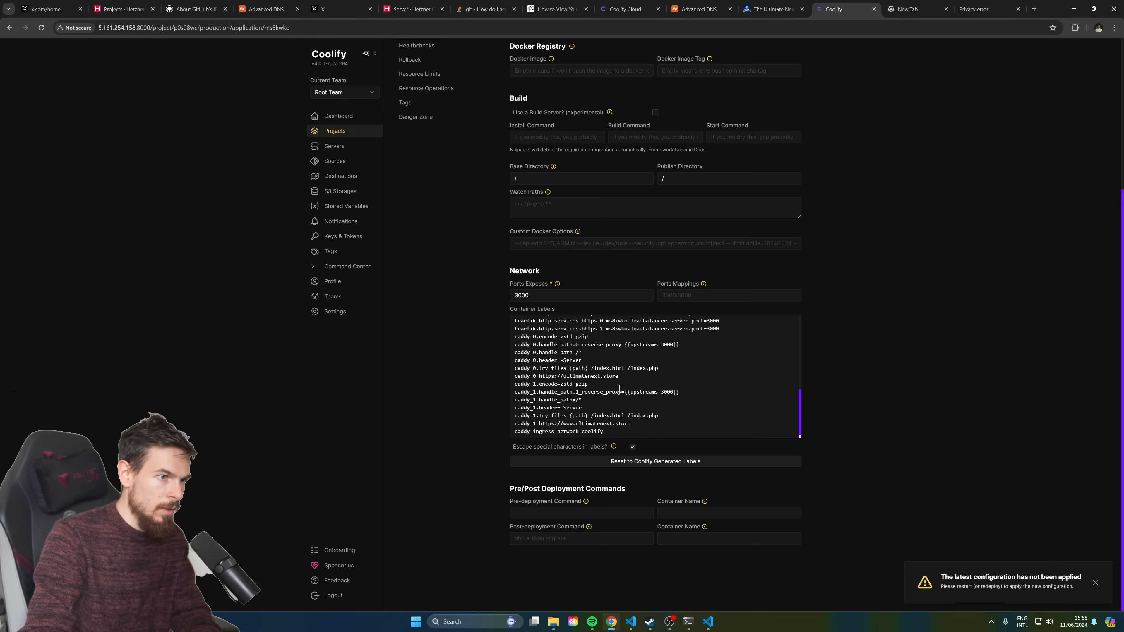
scroll(641, 425, "up", 5)
scroll(454, 234, "up", 4)
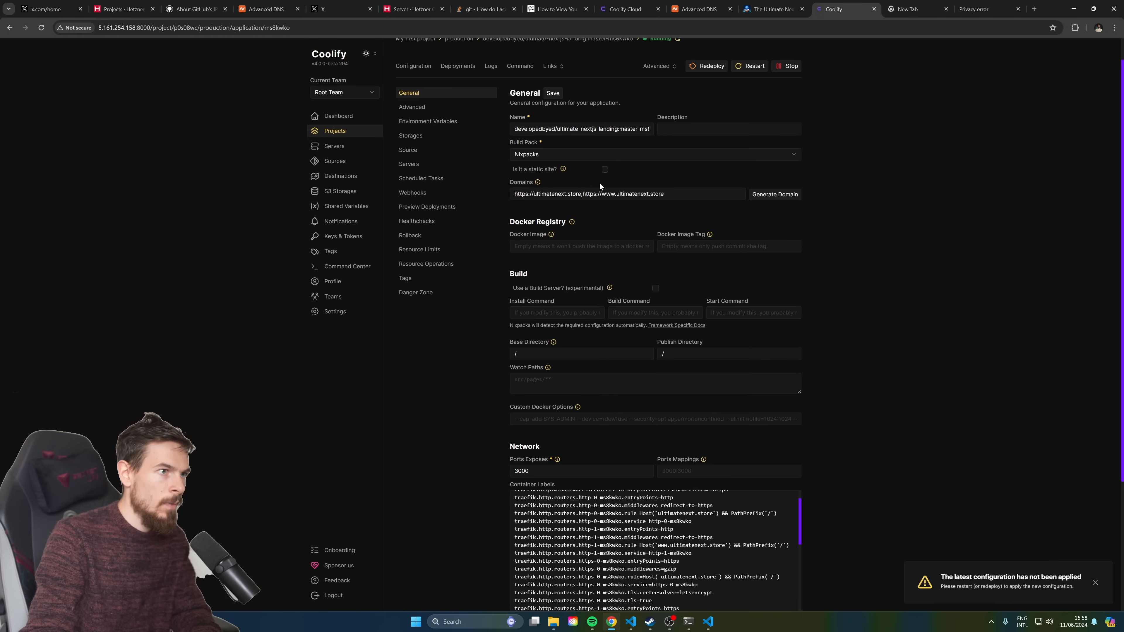
scroll(502, 389, "down", 4)
scroll(620, 363, "up", 2)
scroll(784, 131, "up", 5)
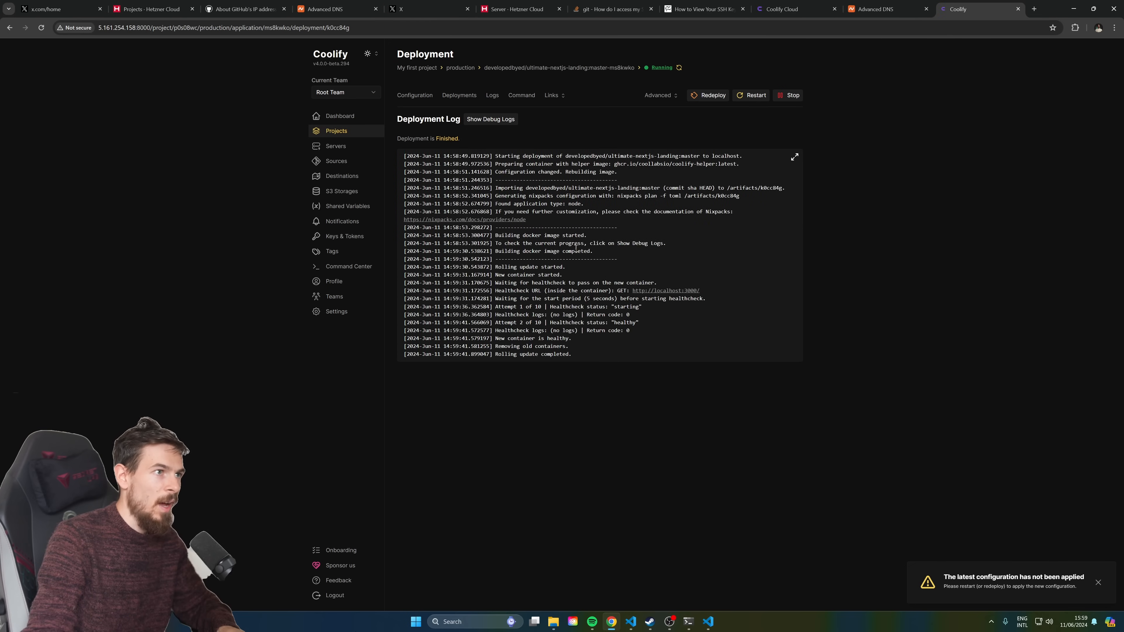
left_click(354, 131)
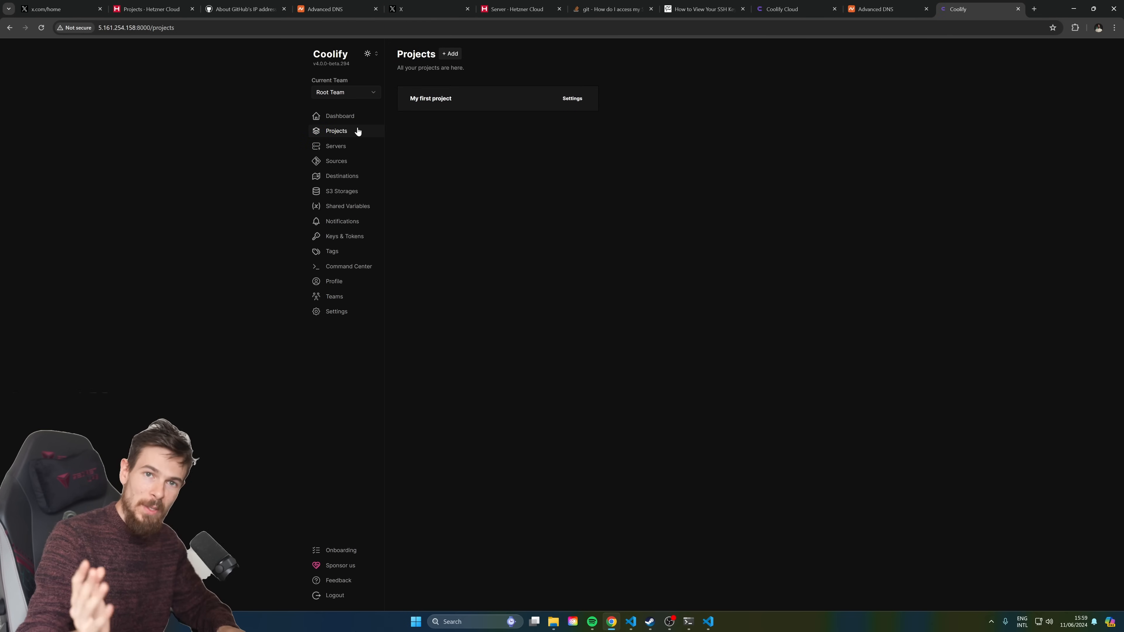
left_click(460, 101)
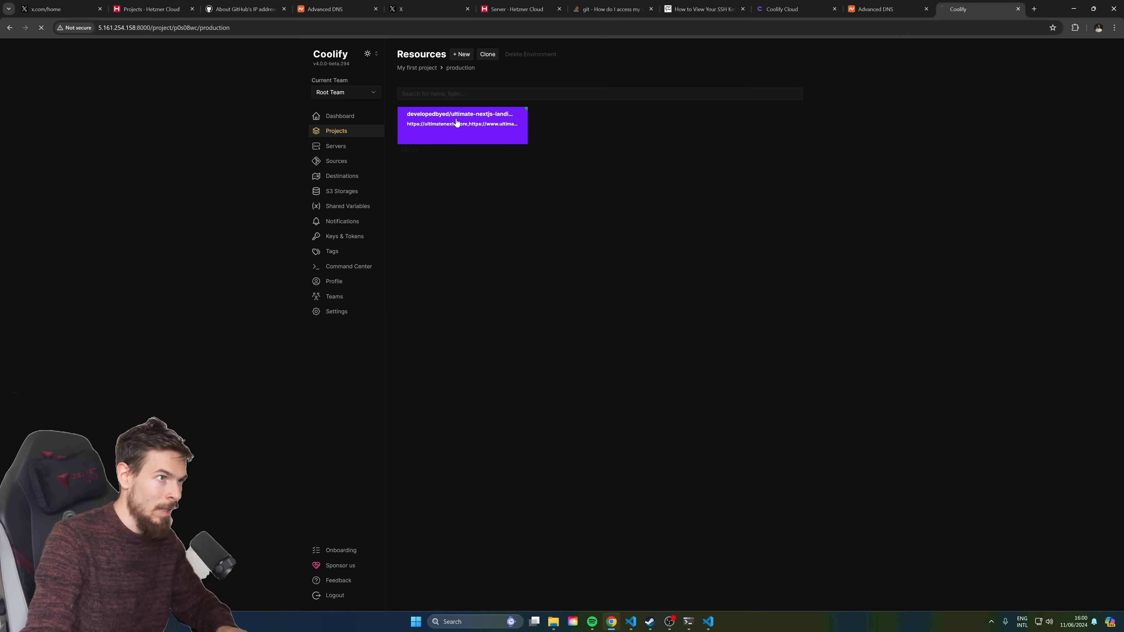
left_click(457, 122)
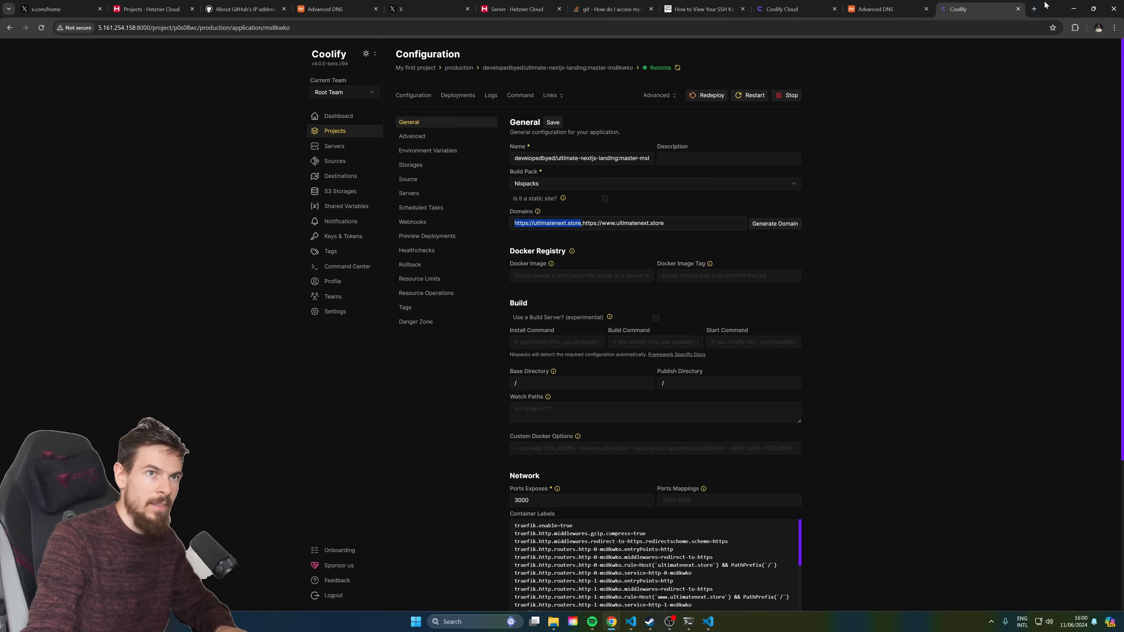
left_click(1036, 9)
type("https://ultimatenext.store")
key("Return")
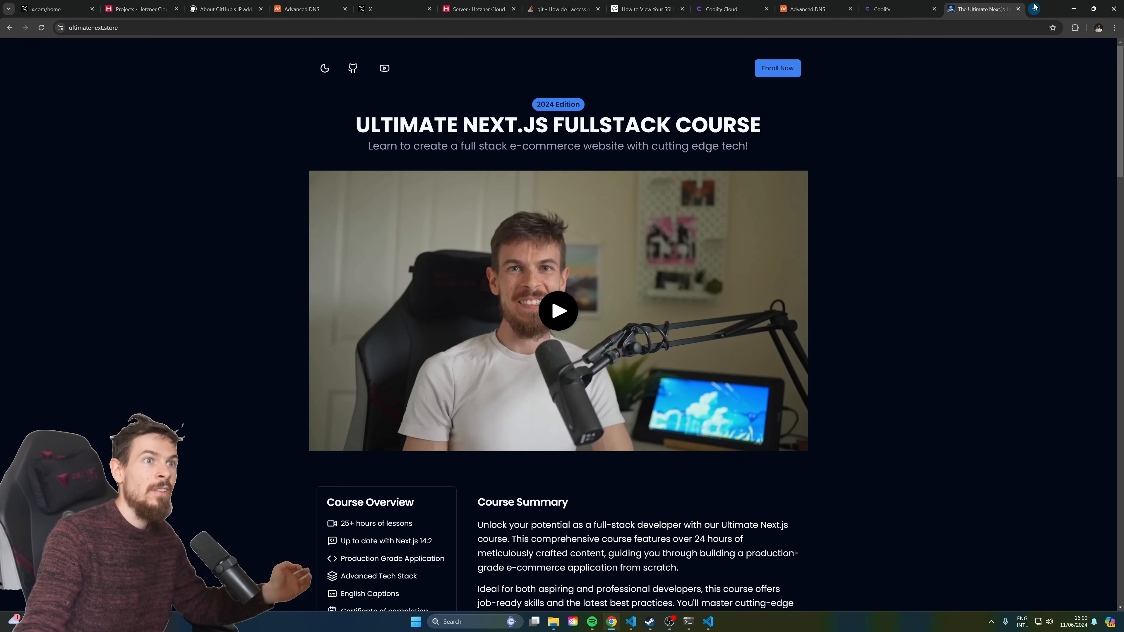
middle_click(996, 4)
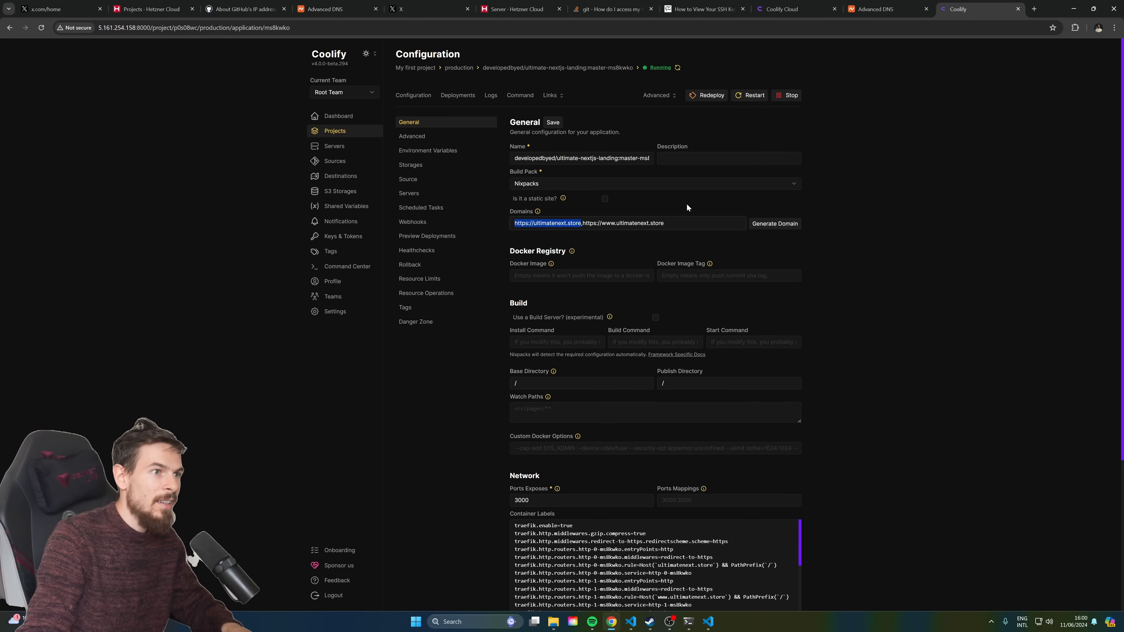
left_click_drag(672, 227, 542, 229)
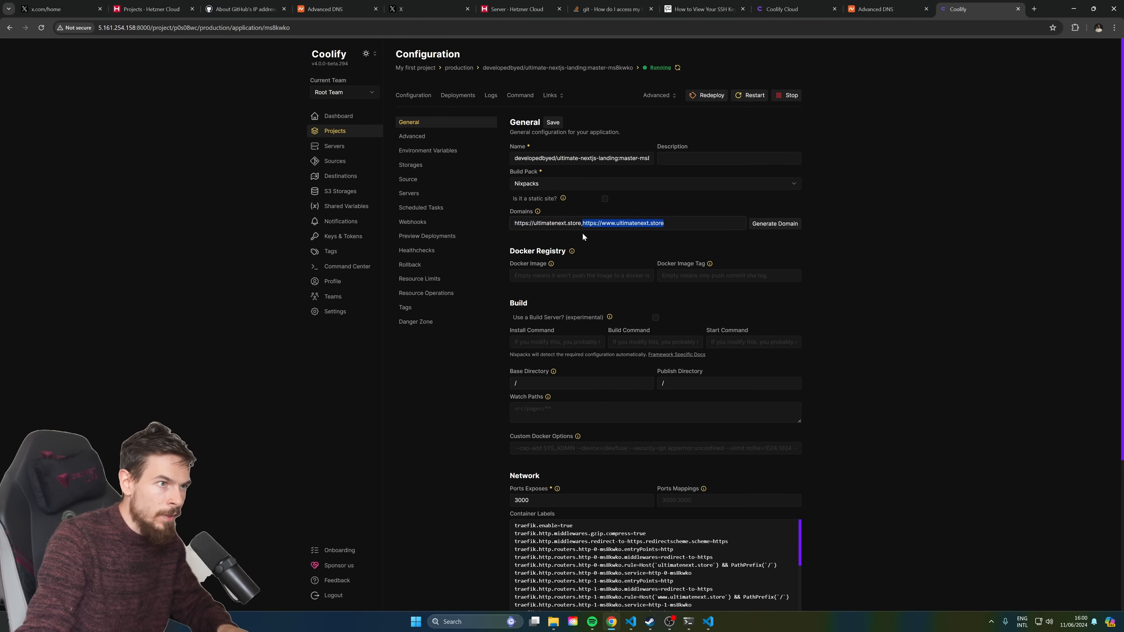
left_click(1035, 9)
type("https://www.ultimatenext.store")
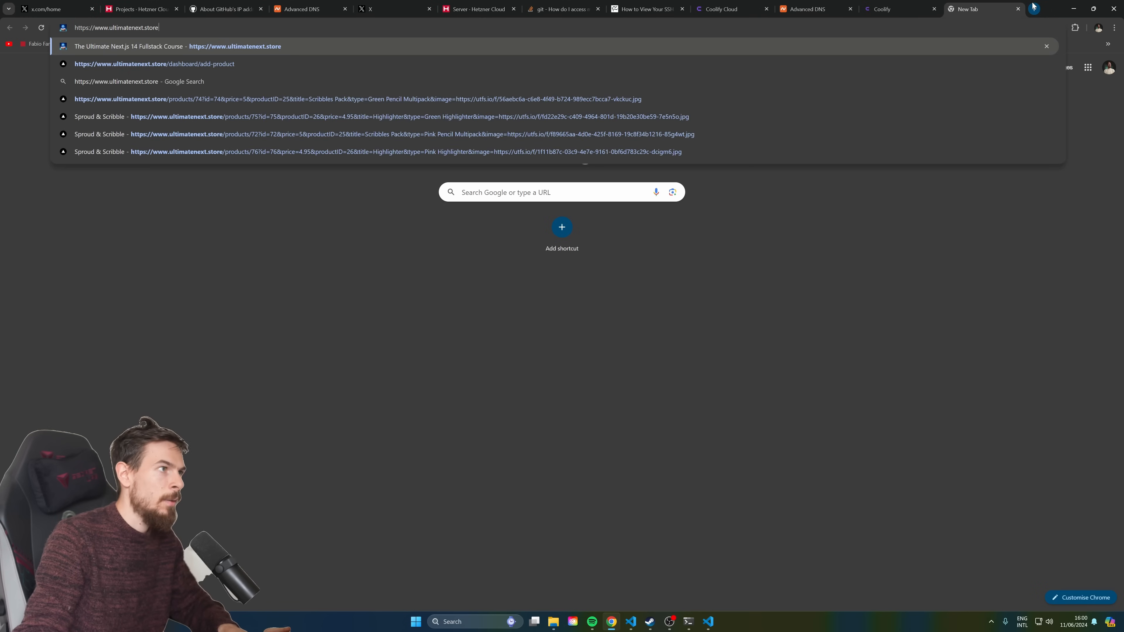
key("Return")
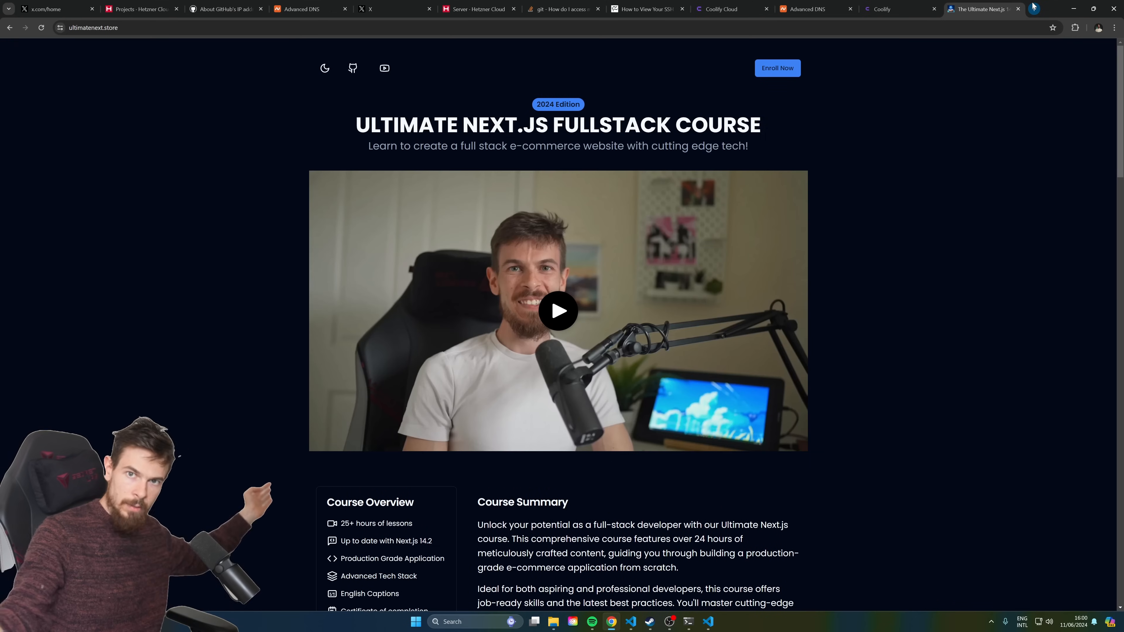
left_click(852, 28)
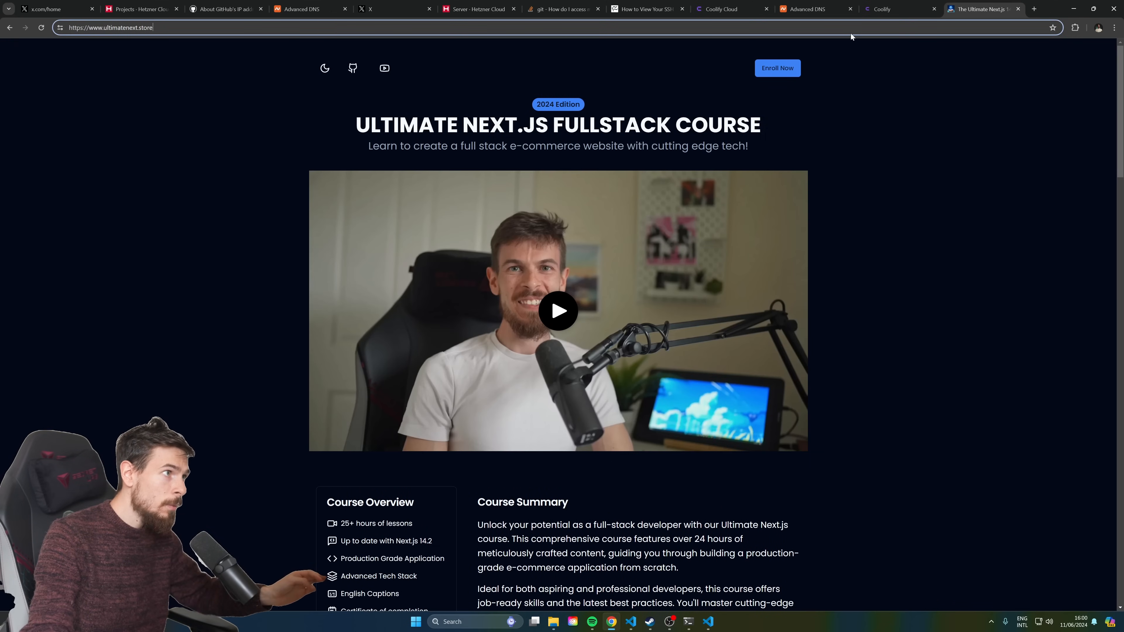
left_click_drag(121, 28, 159, 31)
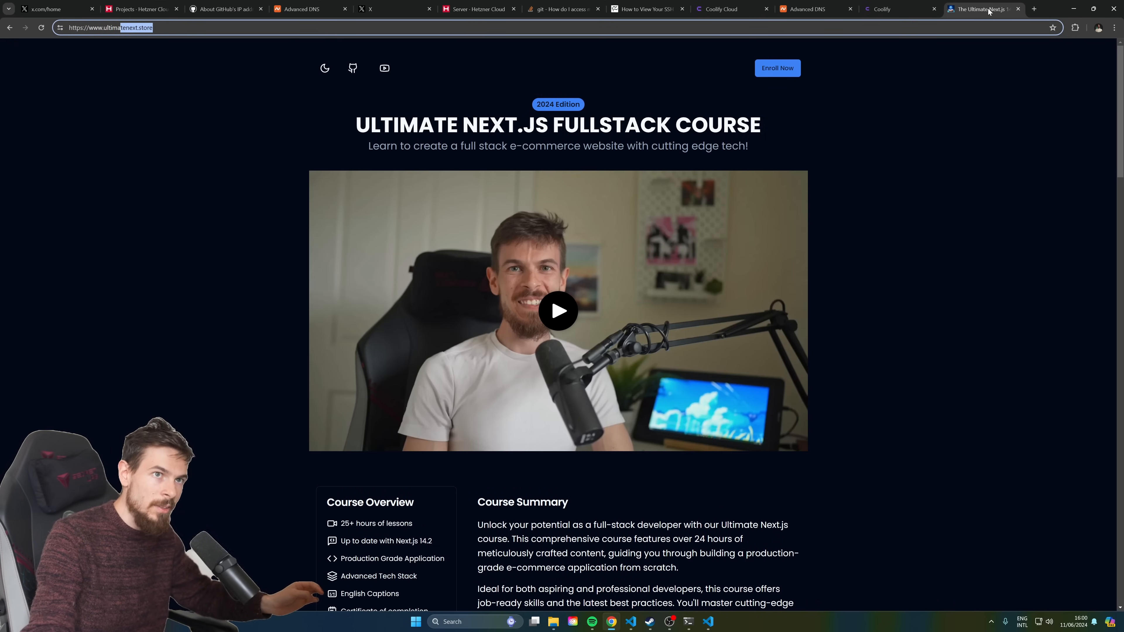
key("ctrl+w")
left_click(997, 193)
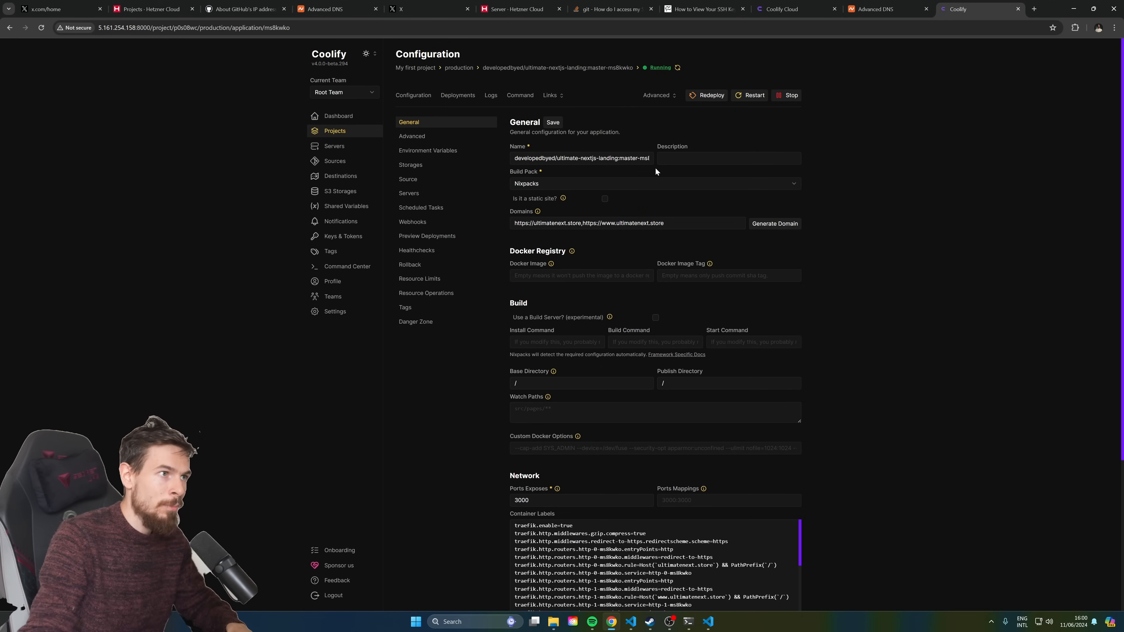
View the app's environment variables, starting then discarding a new variable form
left_click(445, 151)
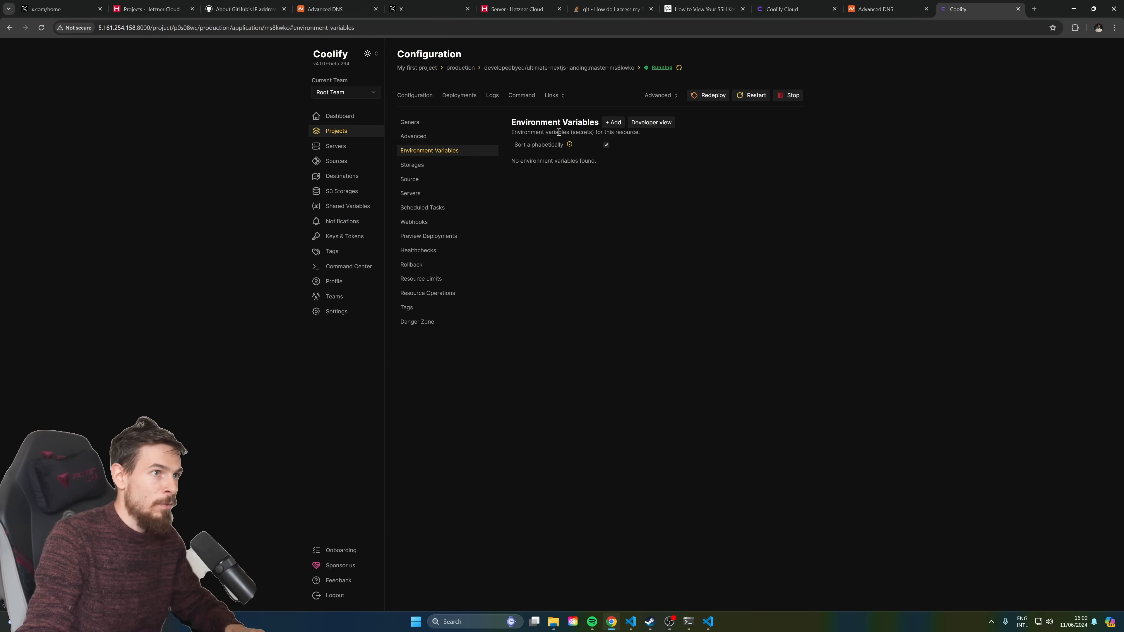
left_click(613, 123)
left_click(508, 323)
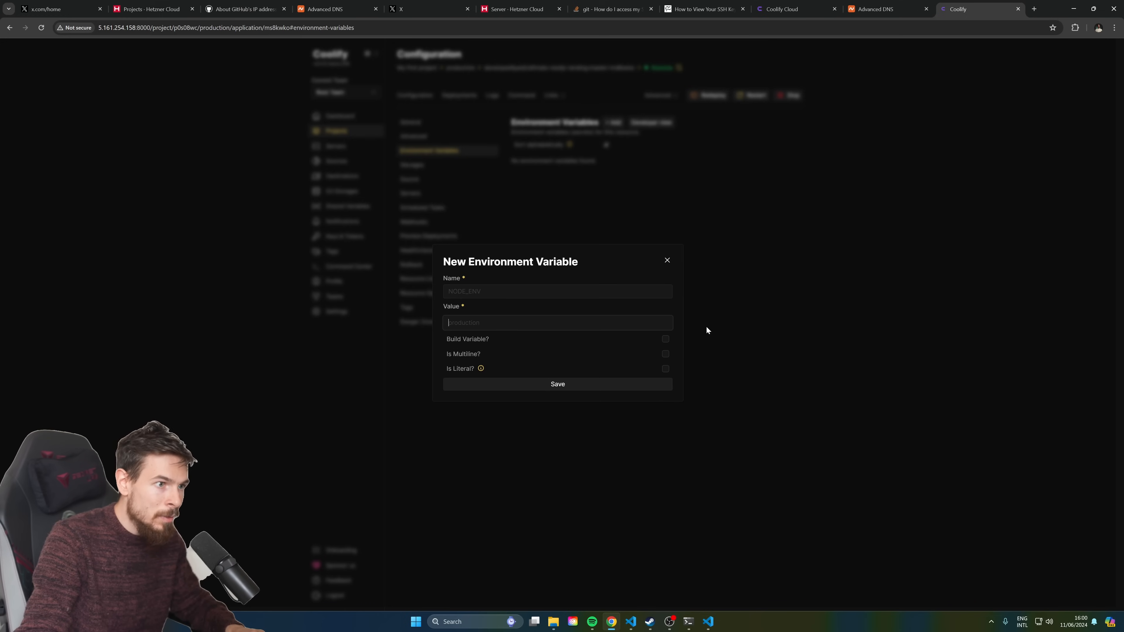
left_click(724, 302)
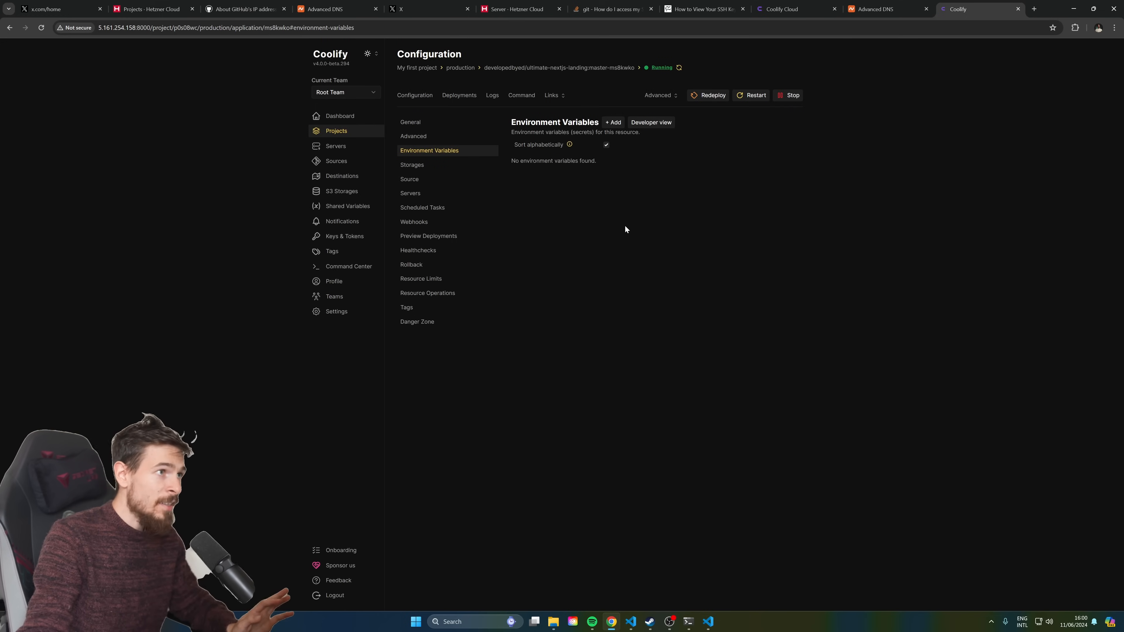
Check the dashboard loads at coolify.ultimatenext.store, close that tab, and switch to Hetzner Cloud
left_click(1033, 8)
type("co")
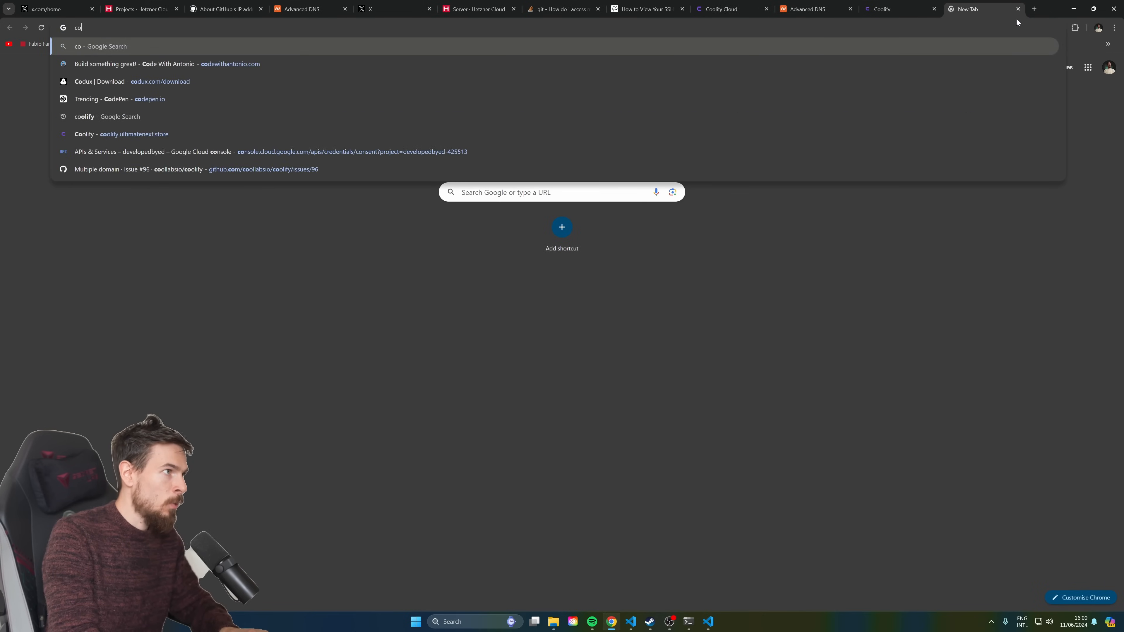
type("oli")
key("Return")
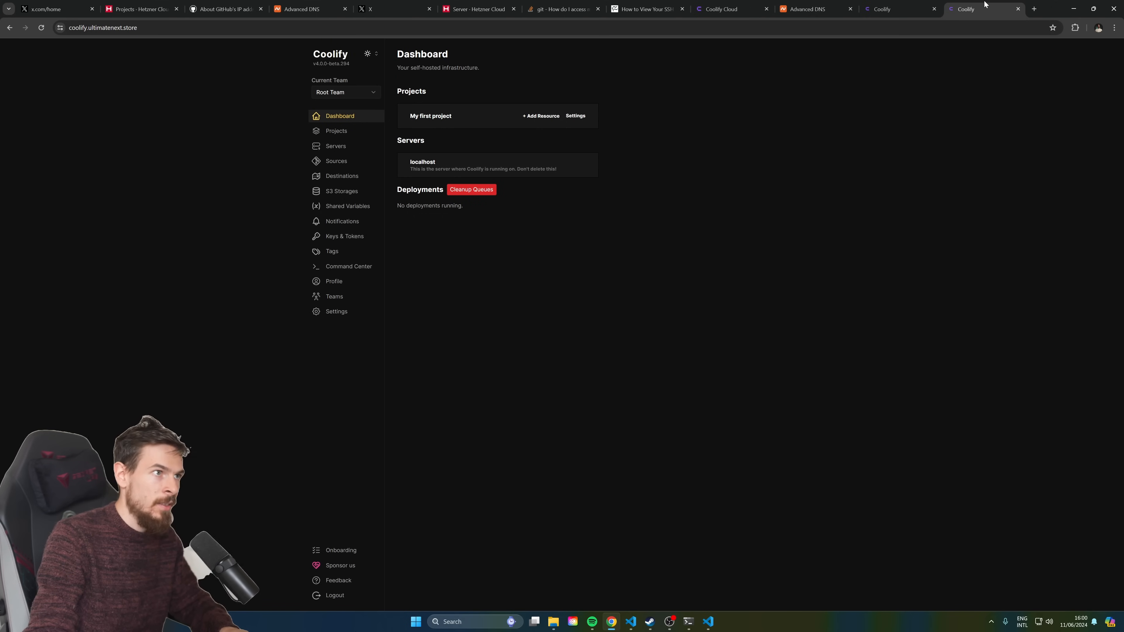
left_click(1018, 9)
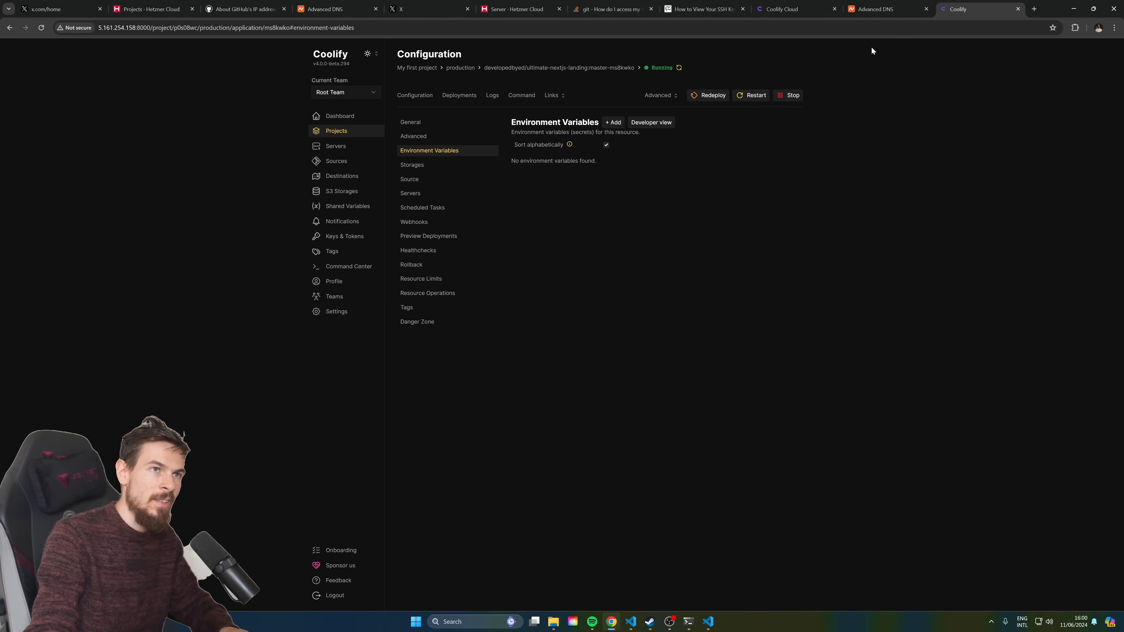
left_click(1034, 9)
key("ctrl+w")
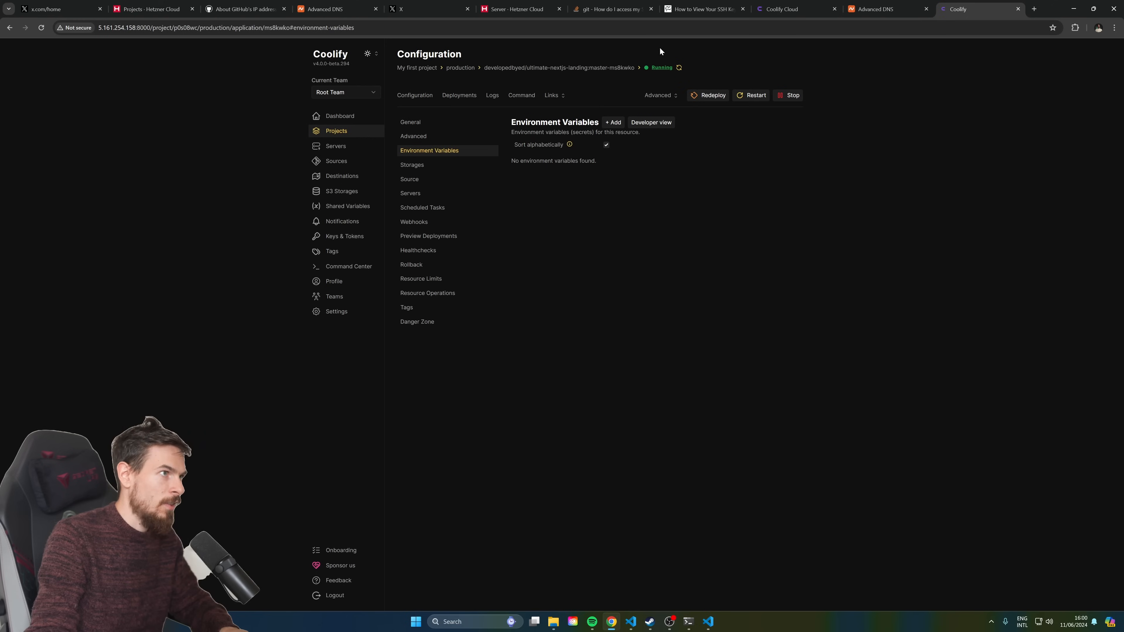
left_click(516, 9)
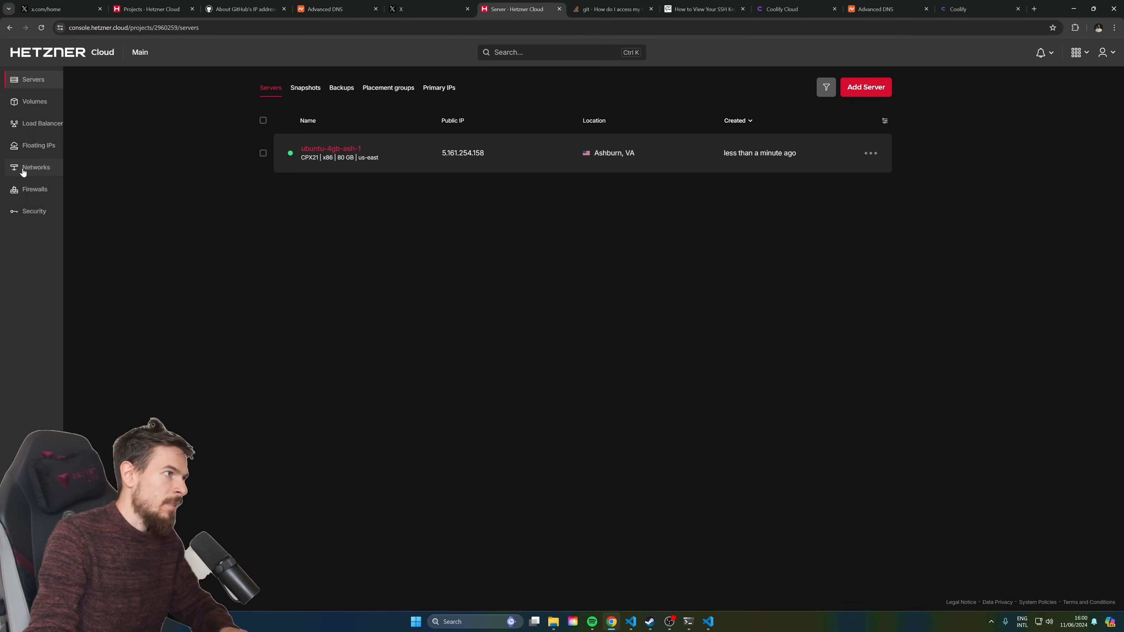
Start a new firewall from the Firewalls page, keeping the first inbound rule on TCP port 22
left_click(31, 168)
left_click(27, 192)
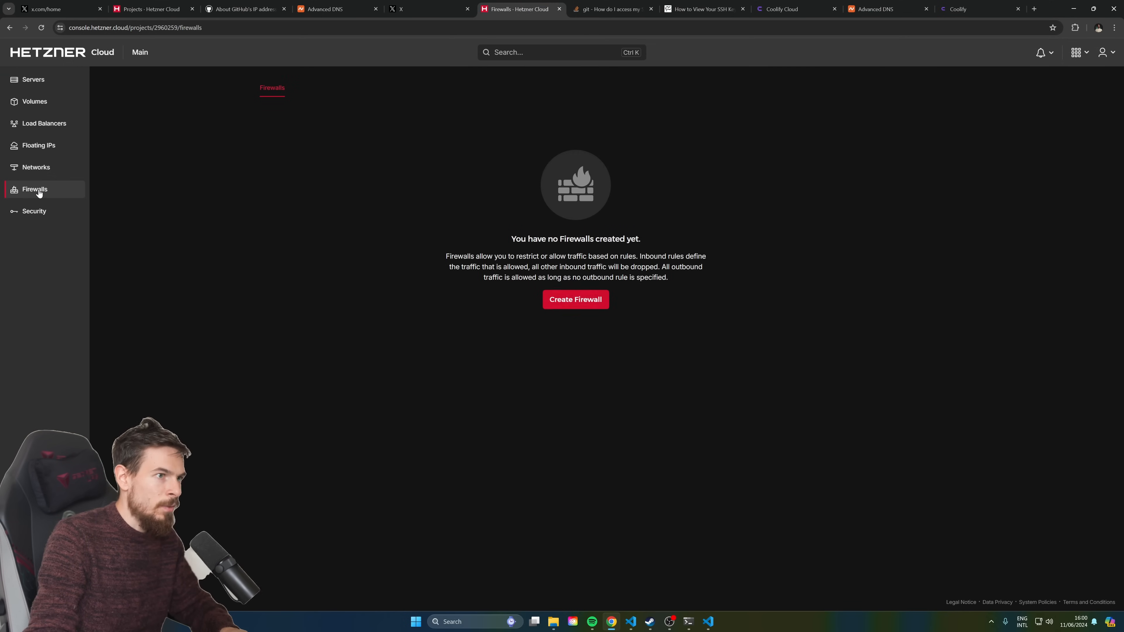
left_click(593, 309)
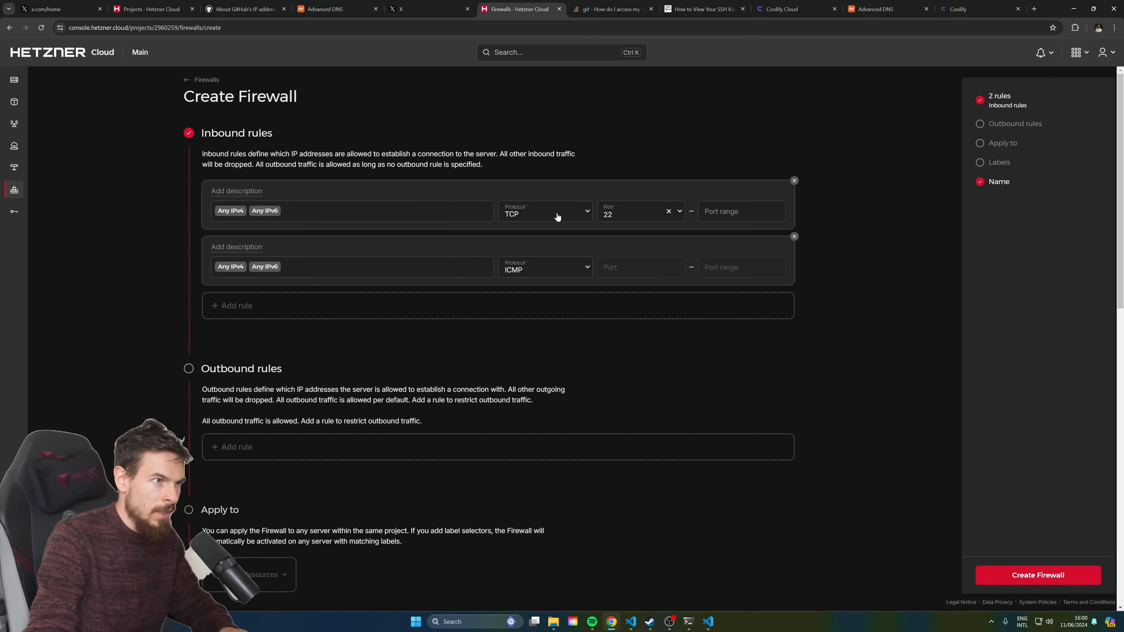
scroll(557, 260, "down", 2)
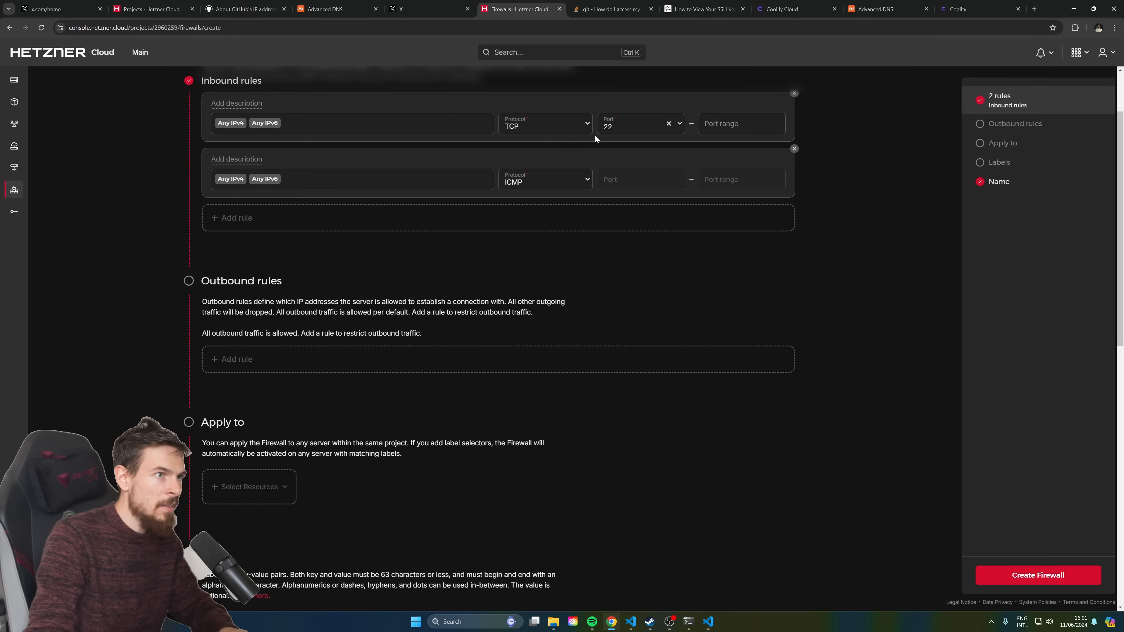
left_click(614, 129)
left_click(615, 156)
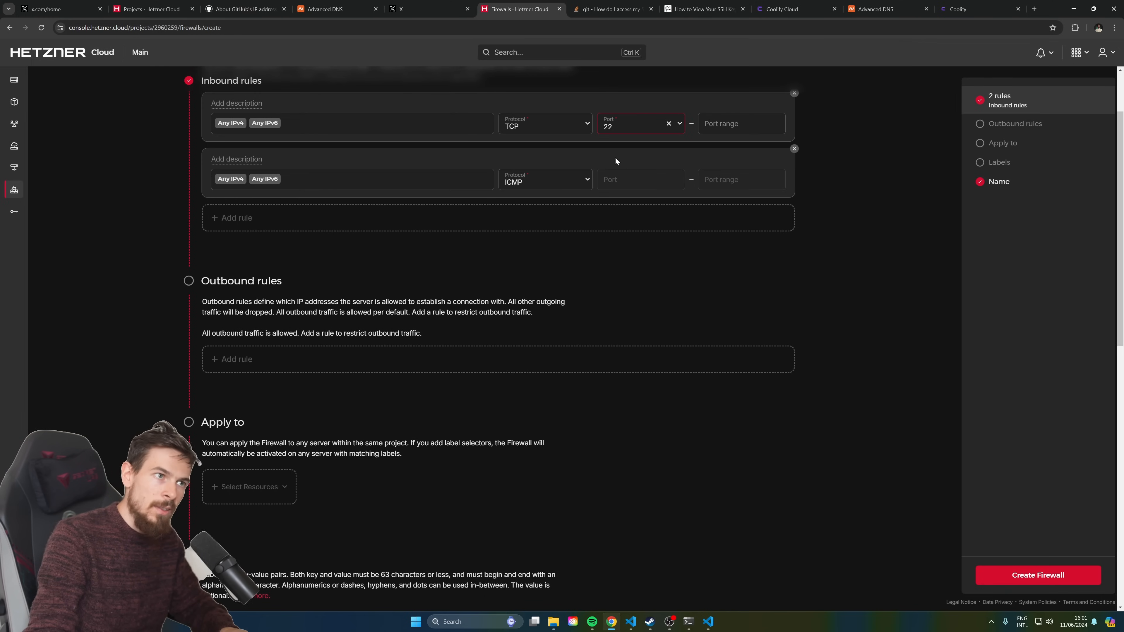
scroll(615, 156, "up", 2)
Change the second inbound rule from ICMP to TCP port 80
left_click(570, 268)
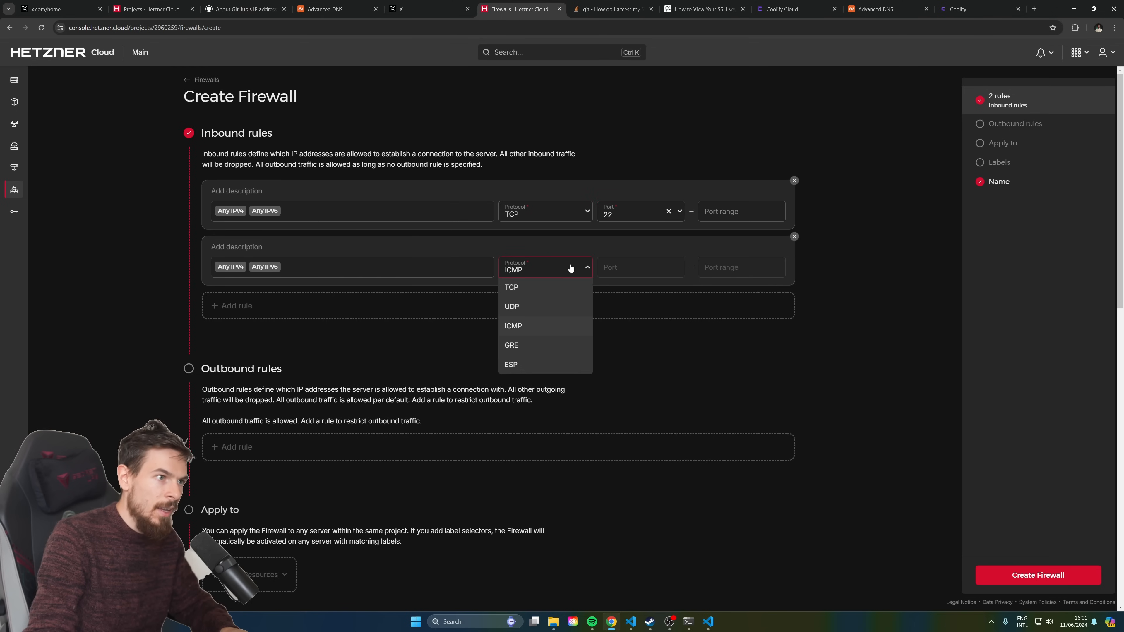
left_click(548, 285)
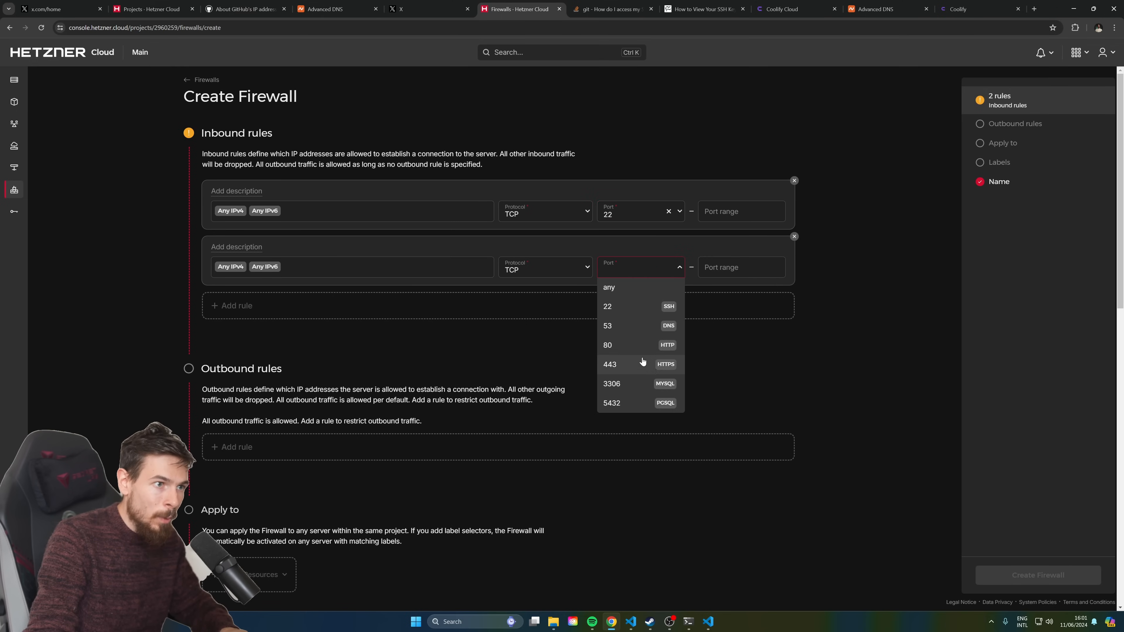
left_click(643, 348)
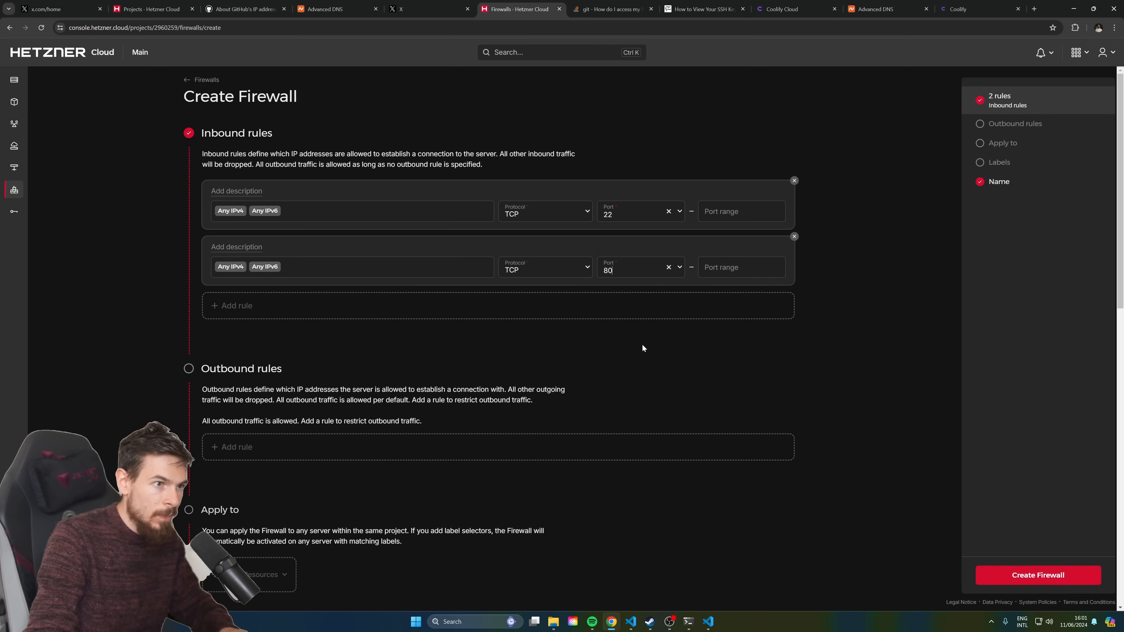
scroll(372, 286, "down", 1)
scroll(266, 301, "up", 1)
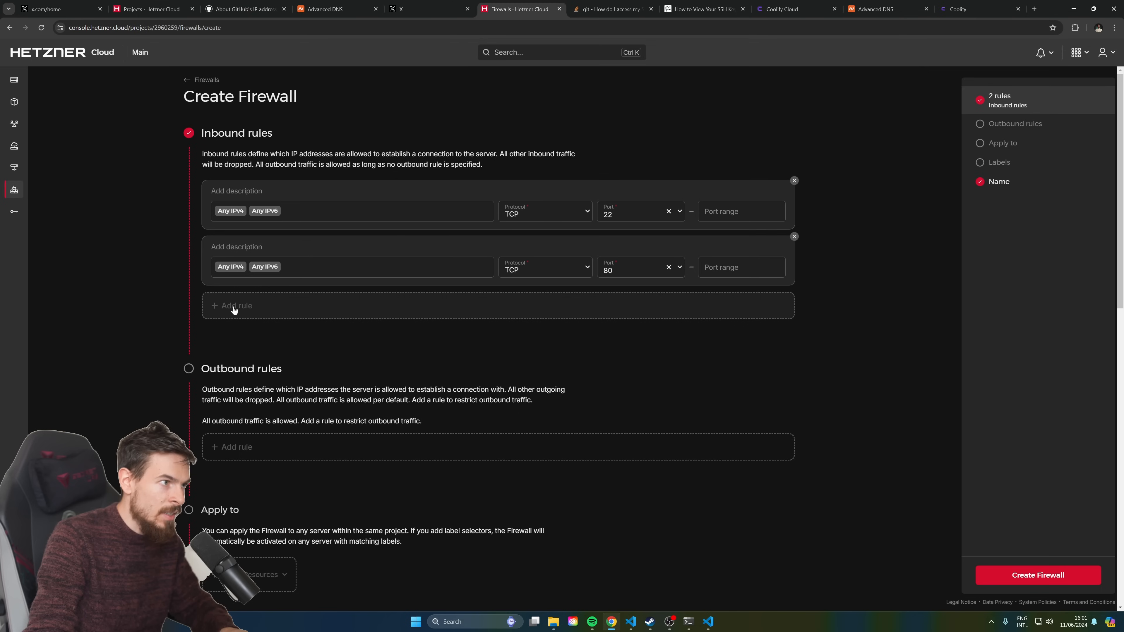
Add a third inbound rule for TCP port 443
left_click(240, 312)
left_click(621, 326)
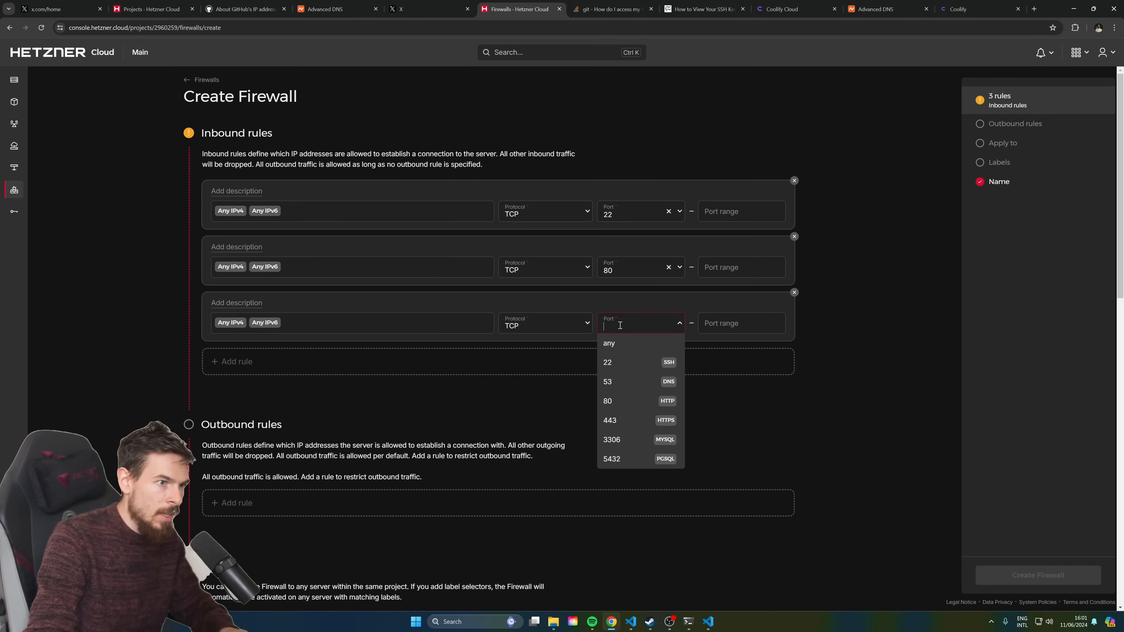
left_click(630, 423)
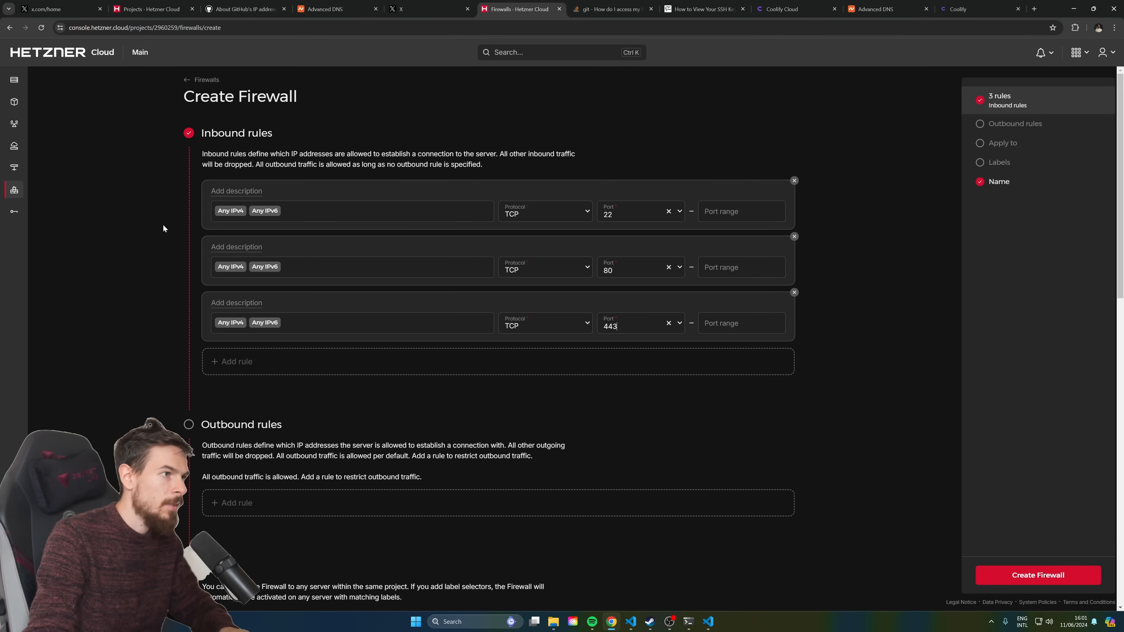
scroll(449, 416, "down", 8)
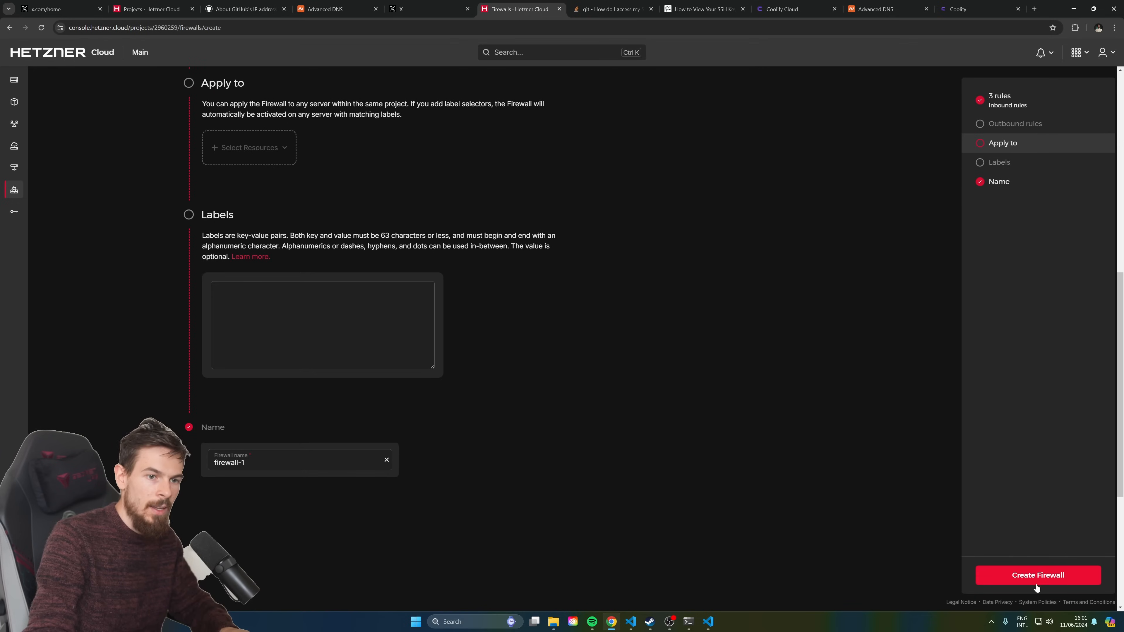
scroll(401, 426, "up", 3)
Apply the firewall to the ubuntu-4gb-ash-1 server and create firewall-1
left_click(277, 323)
left_click(233, 357)
left_click(977, 111)
left_click(1025, 592)
left_click(1073, 571)
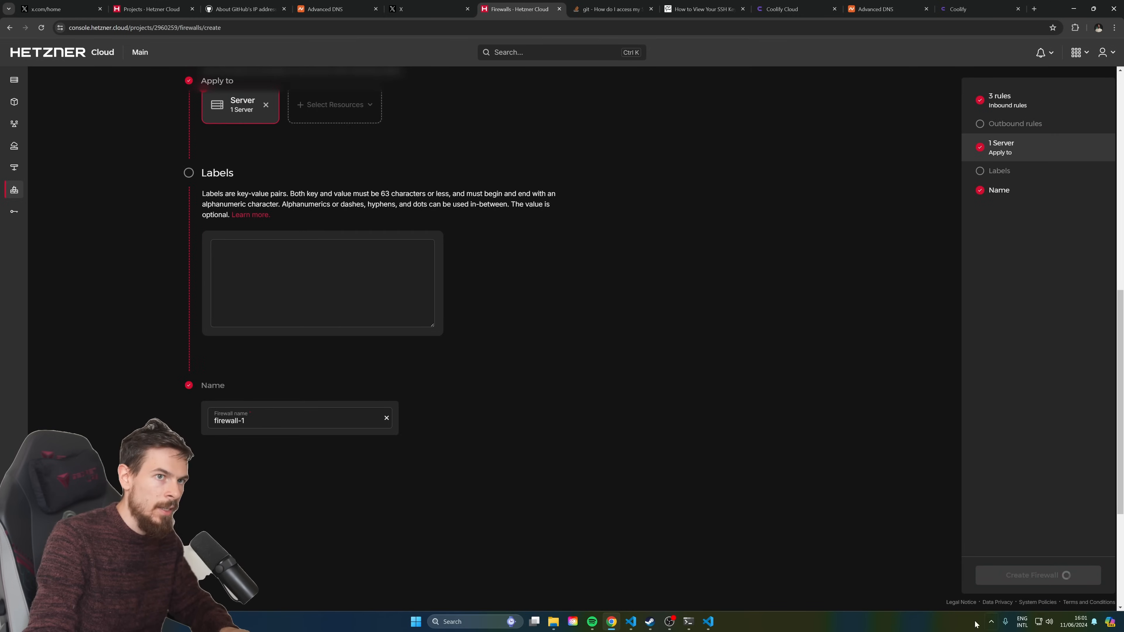
Return to the Servers list and copy the server's public IP 5.161.254.158
left_click(1034, 8)
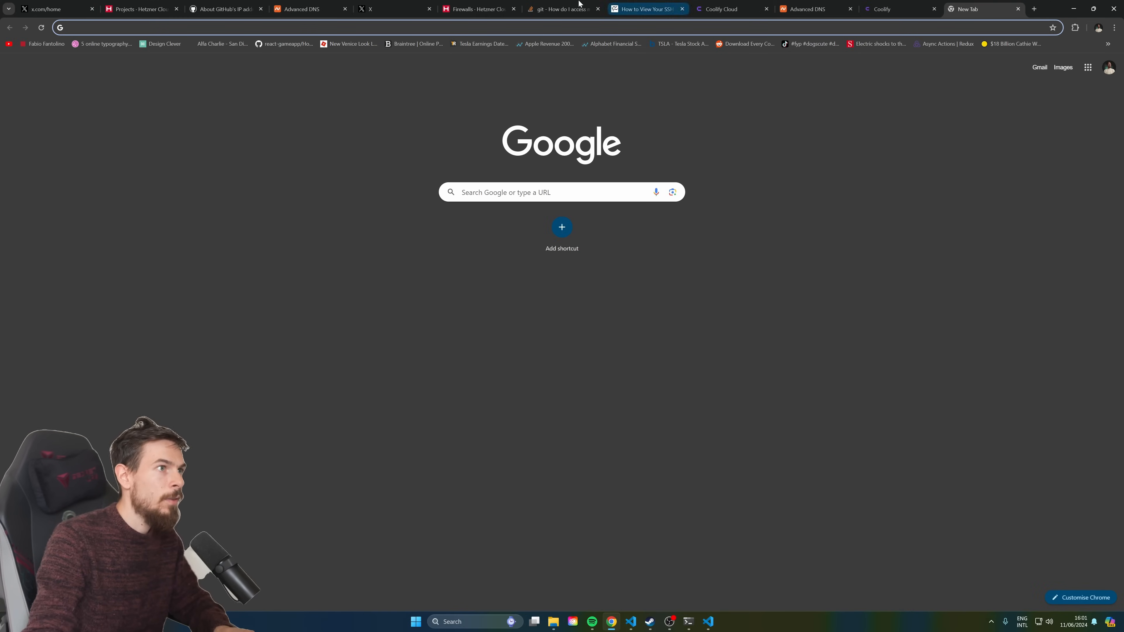
left_click(482, 5)
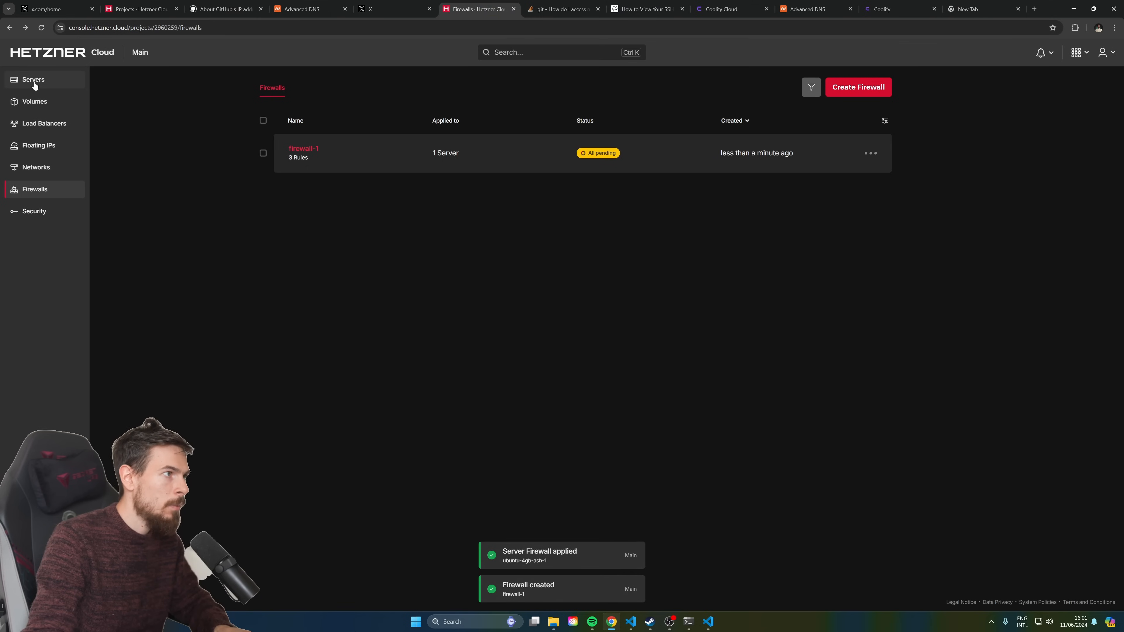
left_click(35, 80)
left_click(454, 153)
Try loading the server IP directly on port 8000 in a new tab
left_click(968, 9)
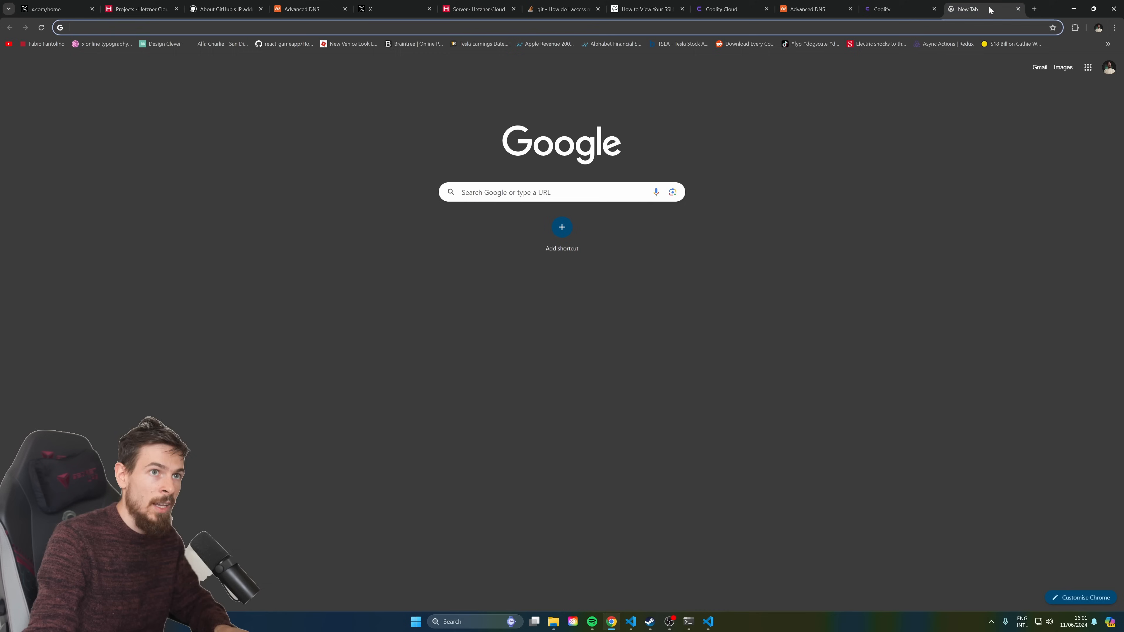
type("5.161.254.158")
key("Down")
key("Return")
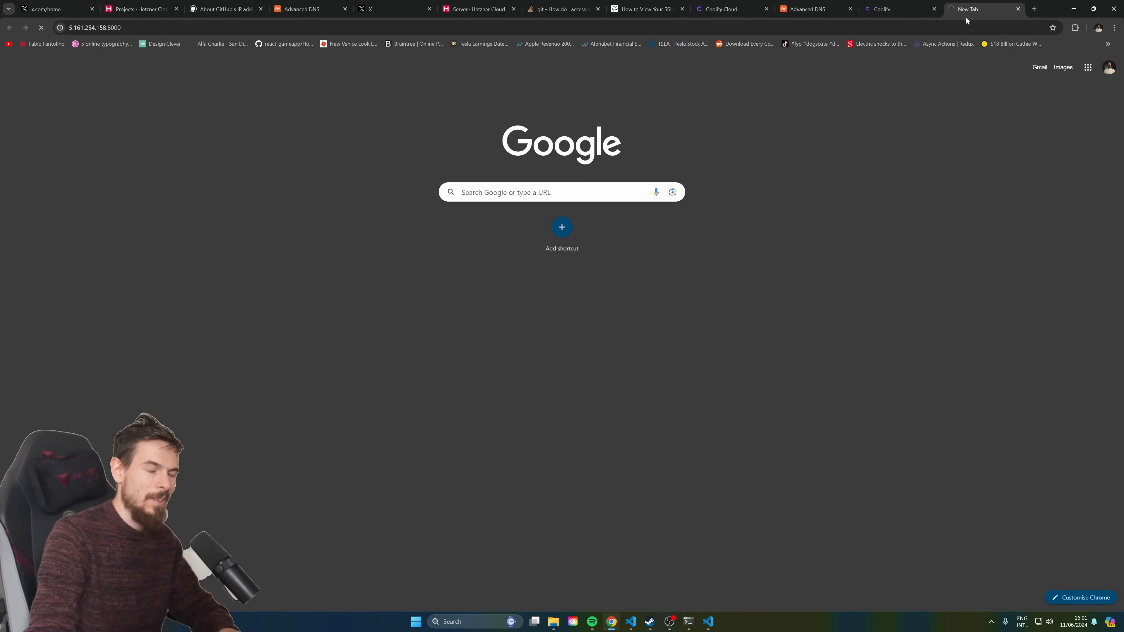
Reload Coolify at its raw IP, then open it at coolify.ultimatenext.store instead
left_click(890, 9)
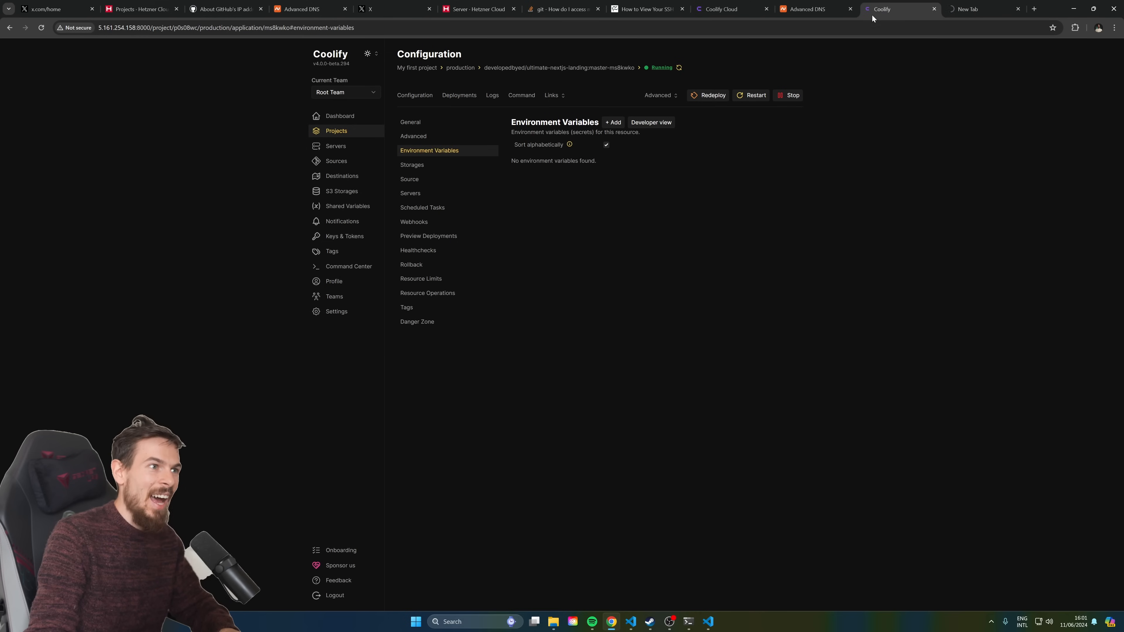
left_click(424, 27)
key("Return")
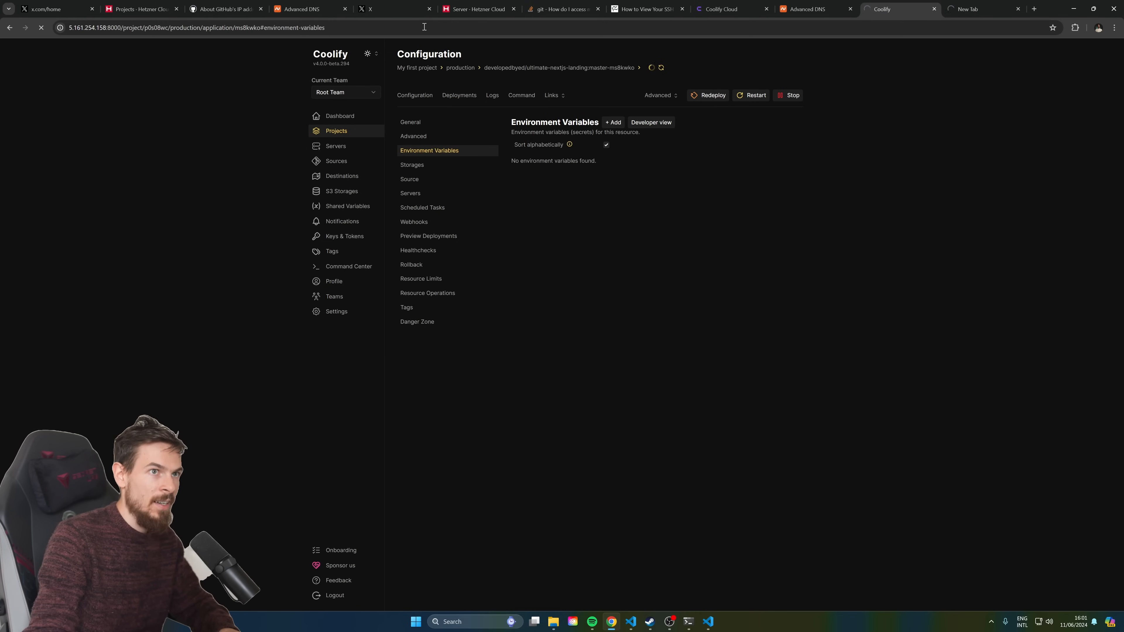
left_click(893, 28)
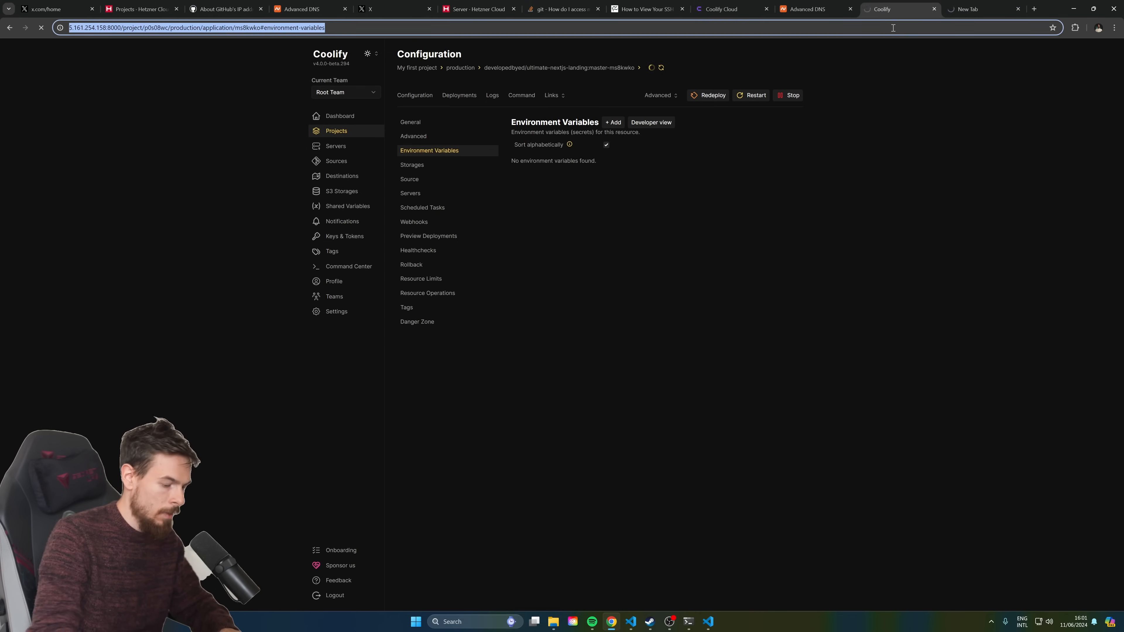
type("coolif")
key("Return")
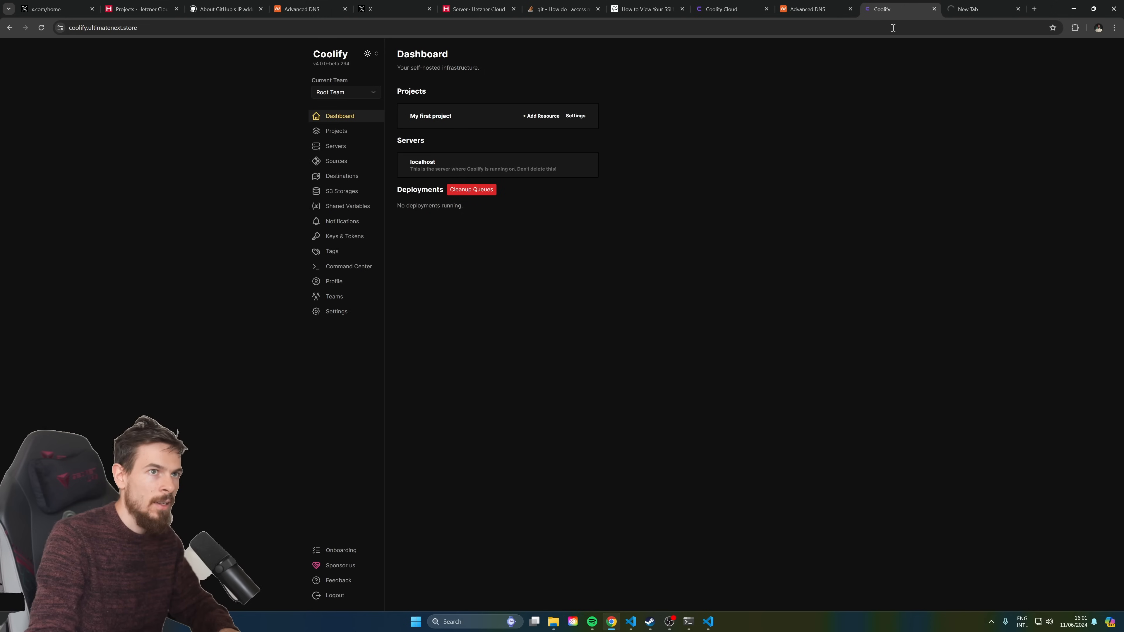
Browse the Projects, Sources and Servers pages, then return to the Dashboard
left_click(329, 137)
left_click(328, 159)
left_click(327, 145)
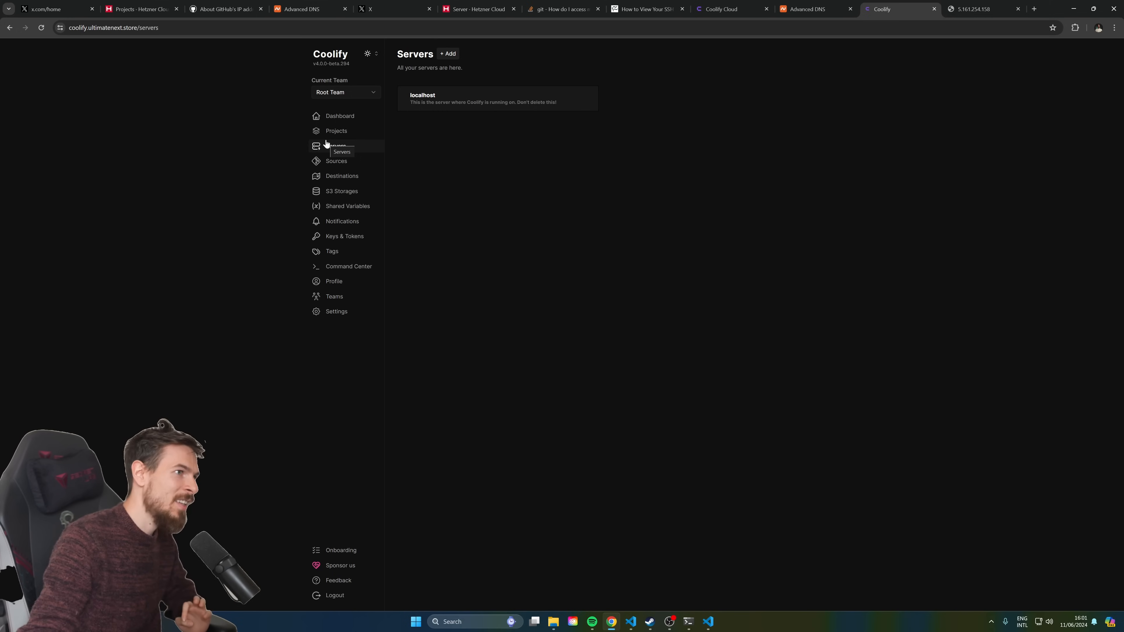
left_click(335, 133)
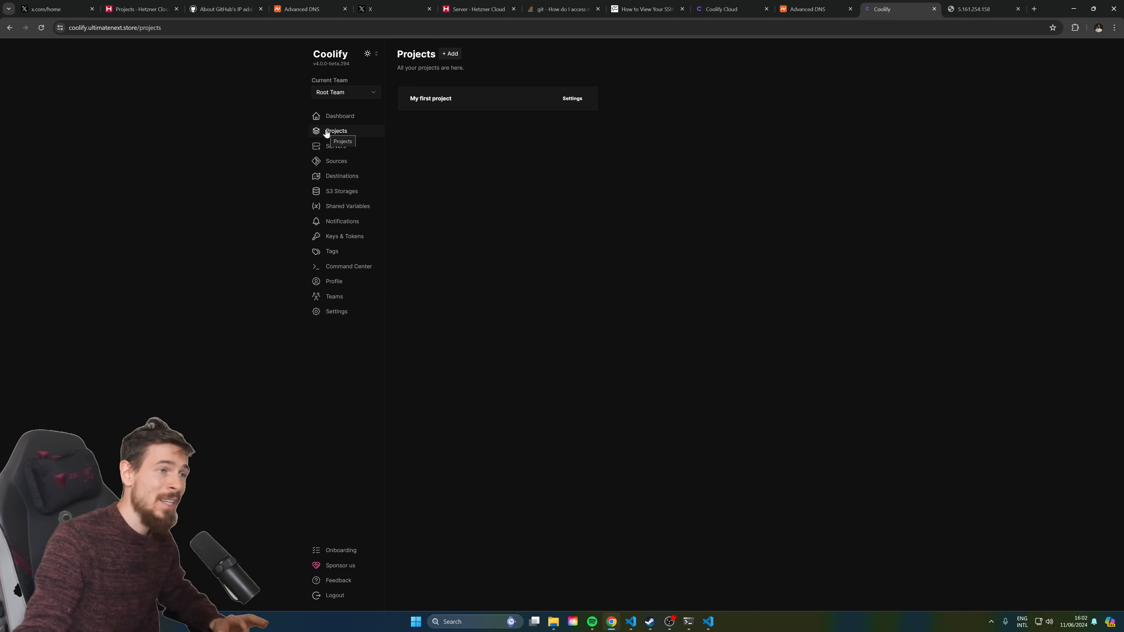
left_click(330, 119)
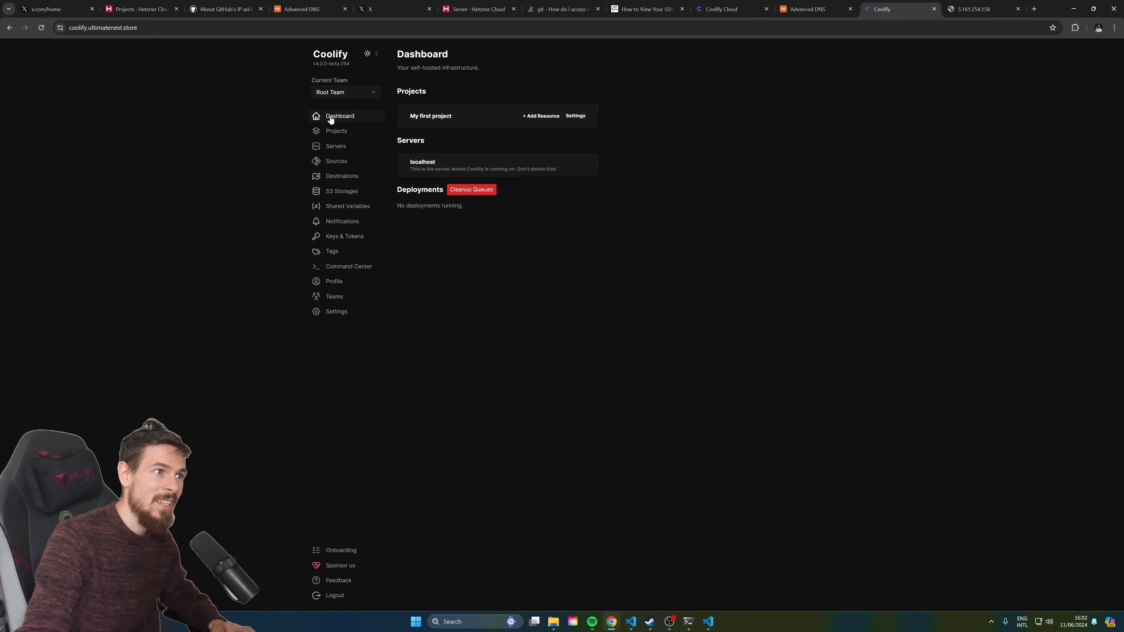